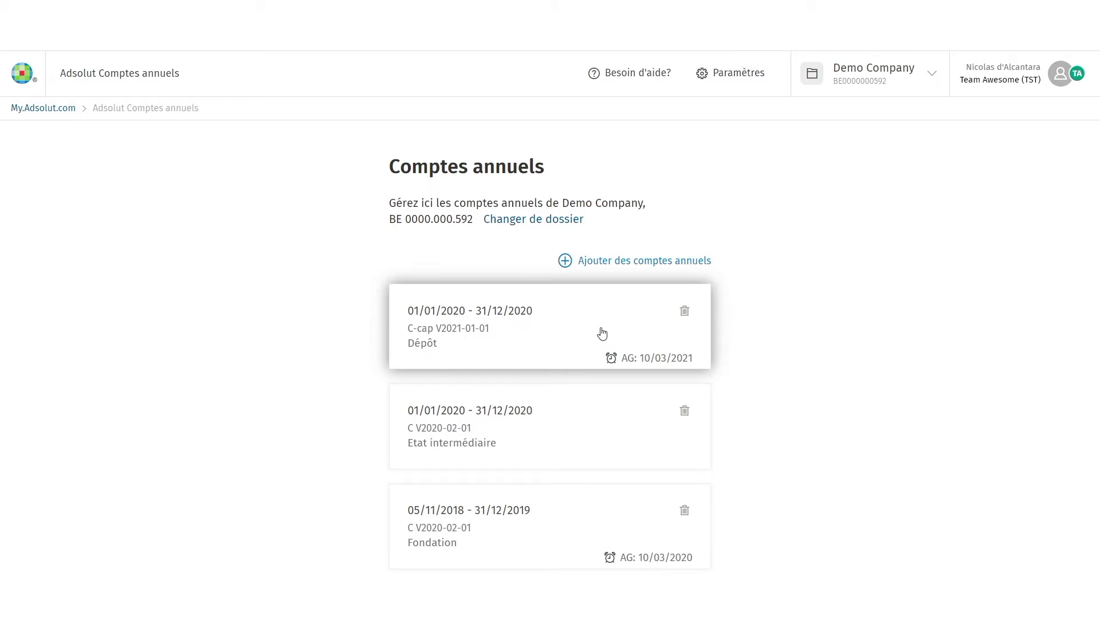
Step: Open the 01/01/2020 - 31/12/2020 C-cap V2021-01-01 deposit accounts and review their Données de base
left_click(602, 333)
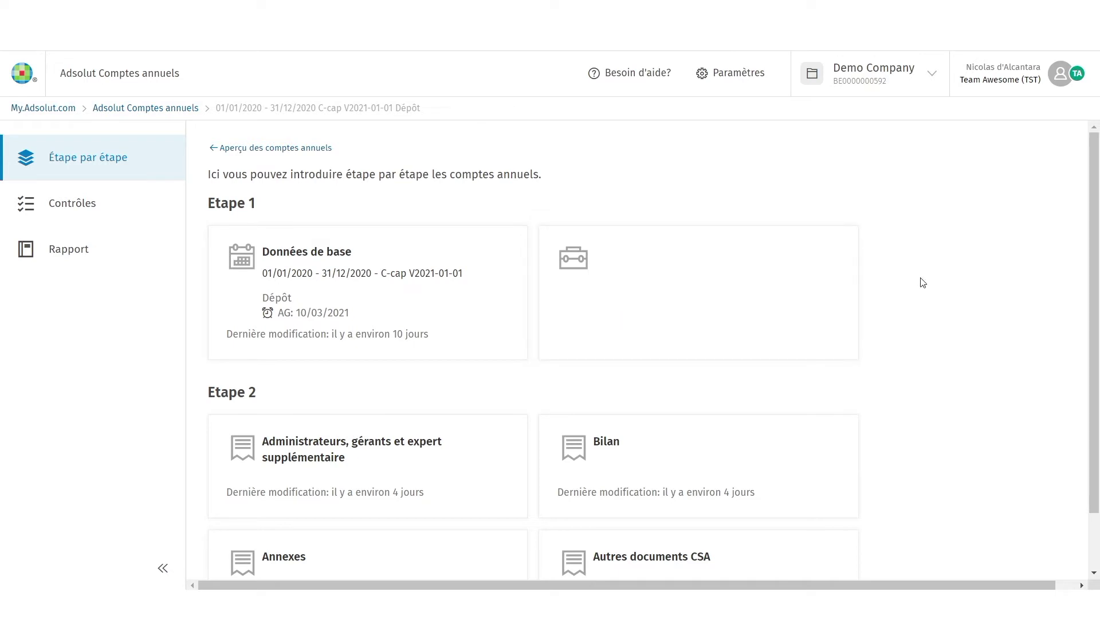
left_click(396, 261)
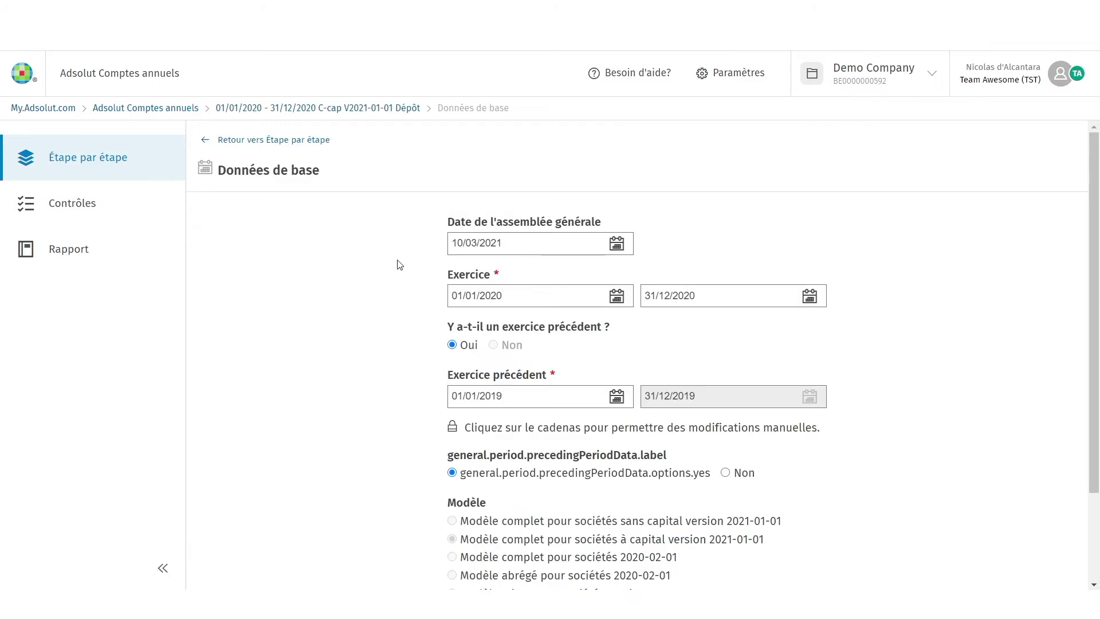
left_click(596, 243)
left_click(637, 245)
scroll(887, 365, "down", 1)
left_click(296, 139)
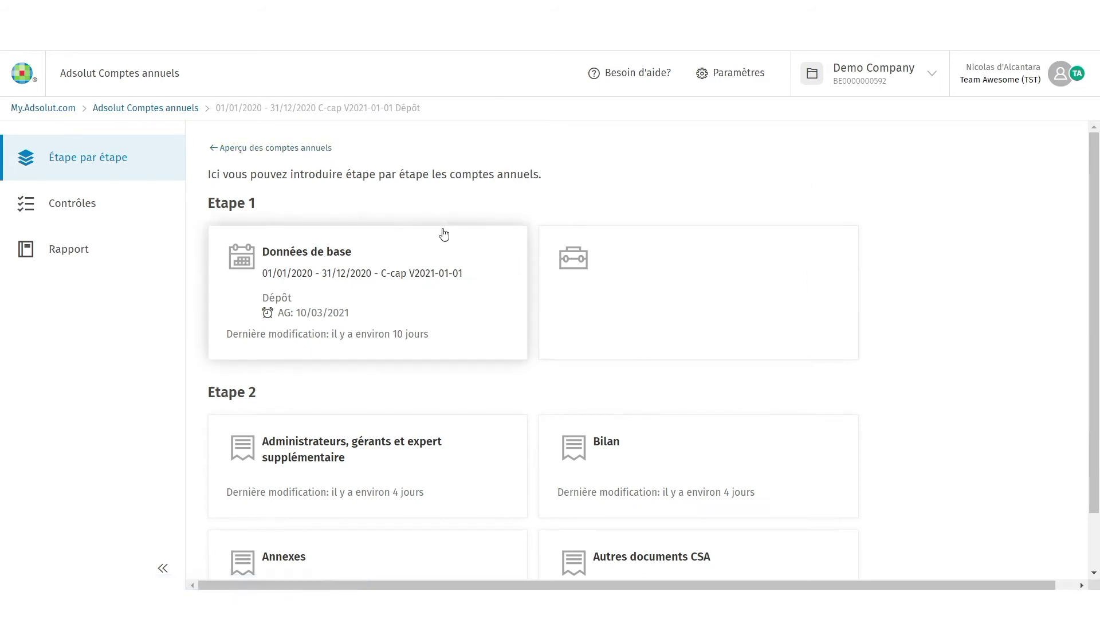
Step: Insert Rapport de gestion 2020 Demo Company.pdf as the management report under Autres documents CSA and return to the step overview
scroll(894, 355, "down", 1)
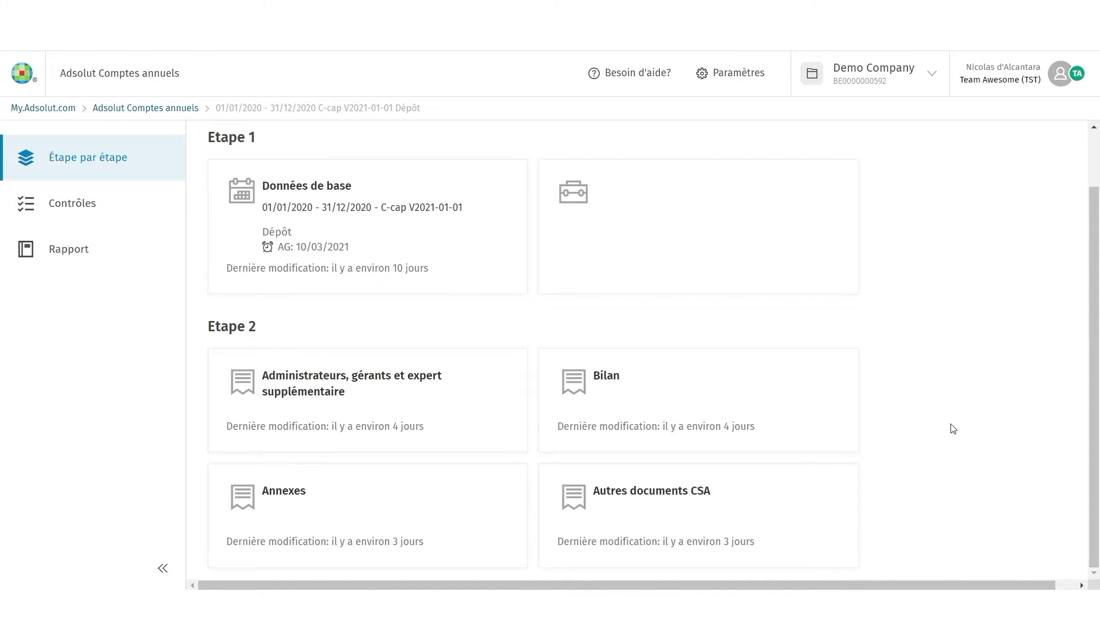
left_click(759, 508)
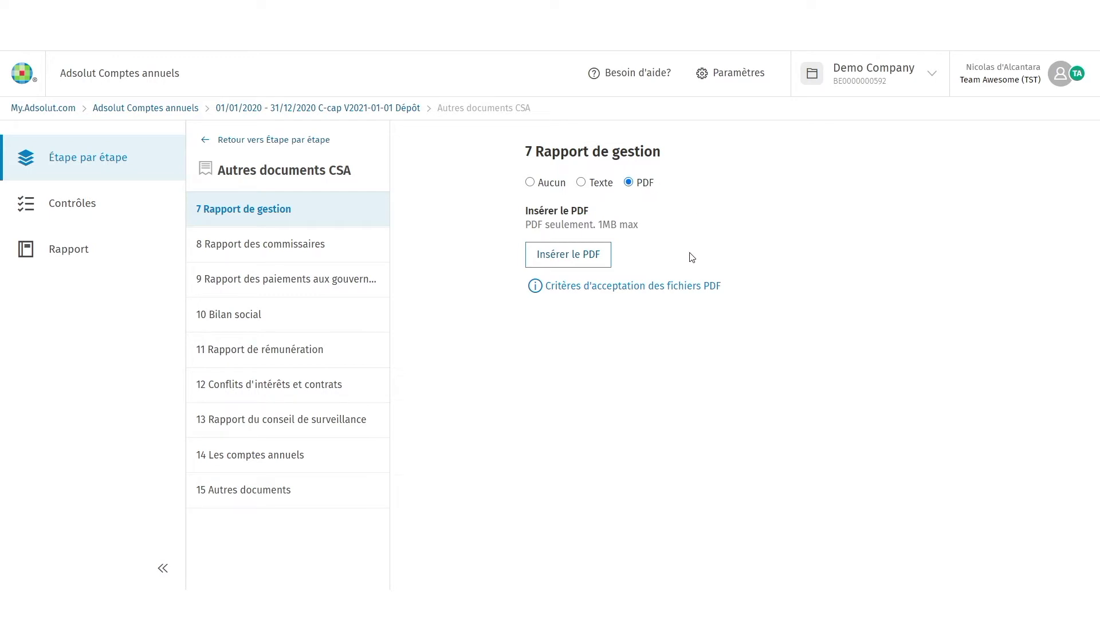
left_click(578, 257)
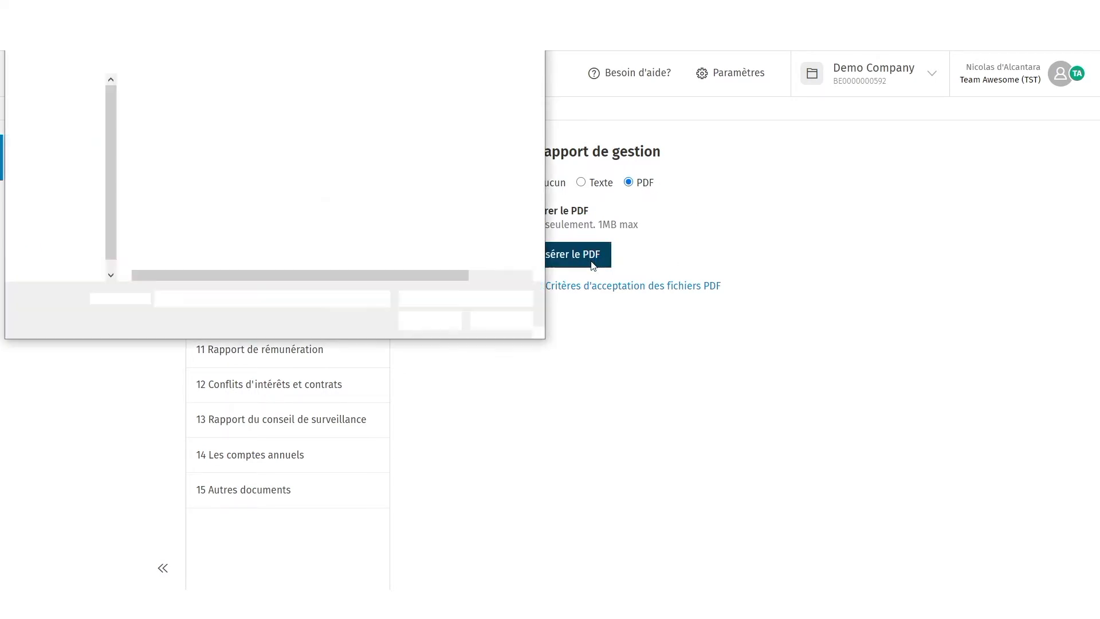
left_click(269, 136)
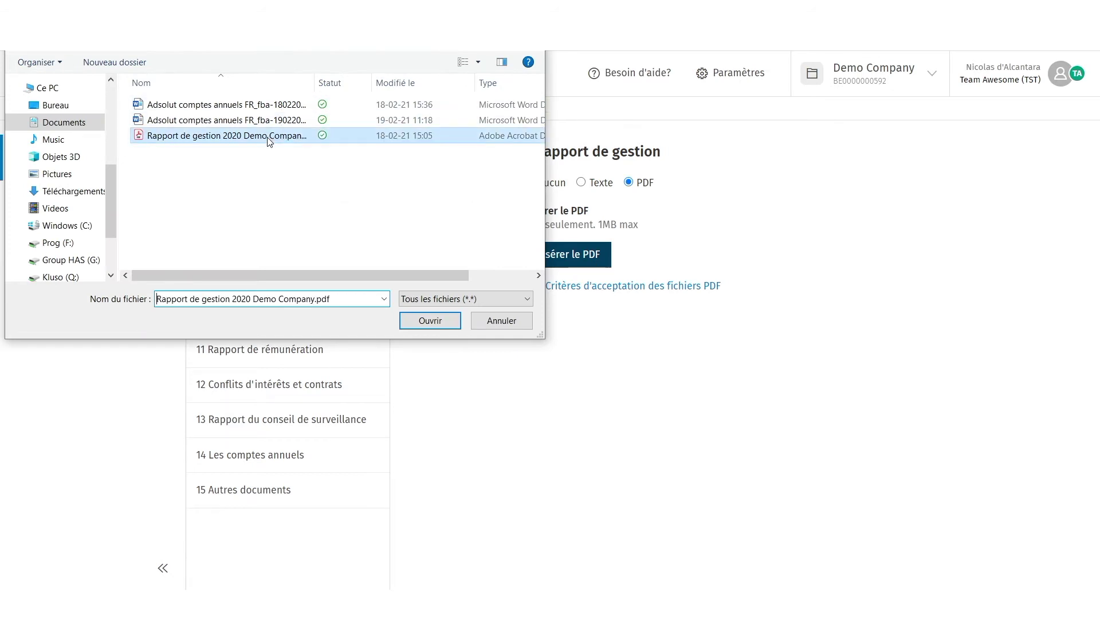
left_click(438, 321)
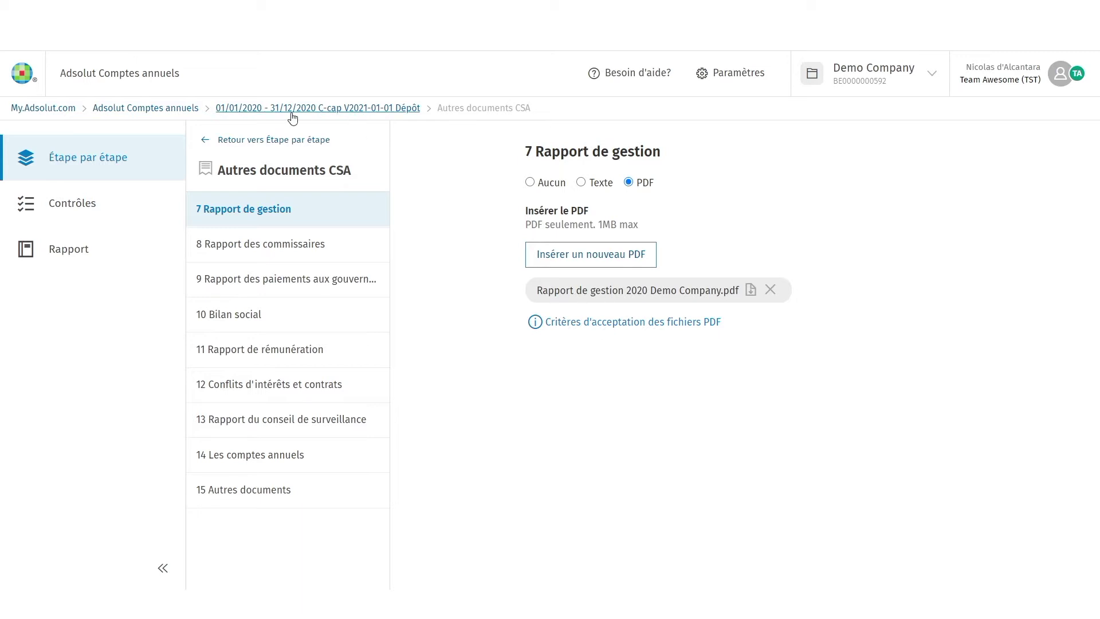
left_click(273, 143)
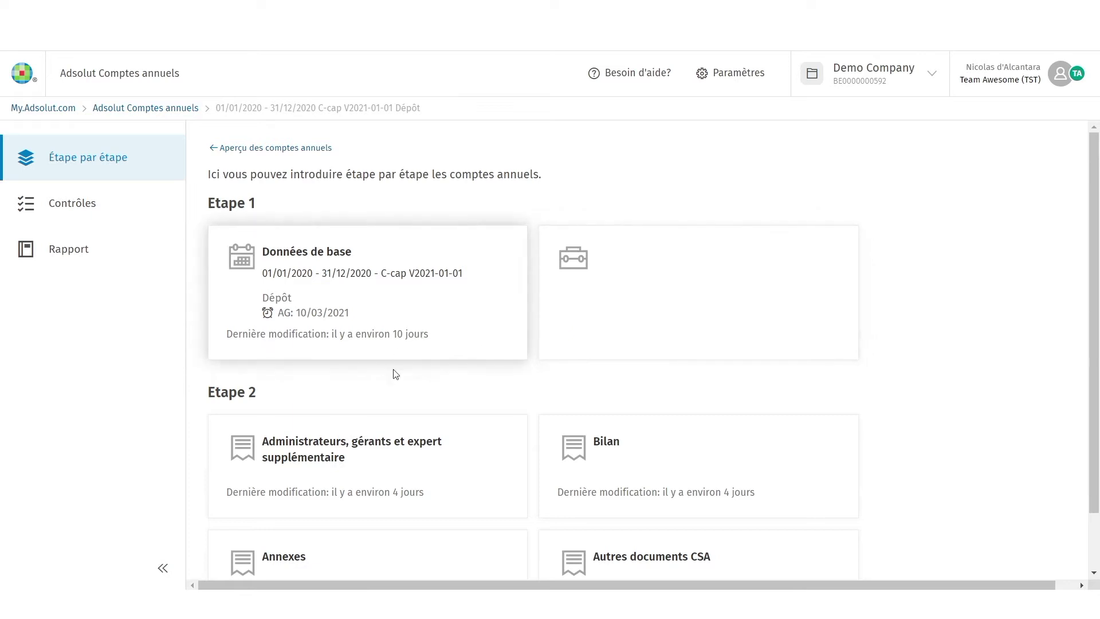
Step: Open the record of the second natural-person administrator under Administrateurs et gérants for editing
scroll(350, 388, "down", 2)
left_click(365, 406)
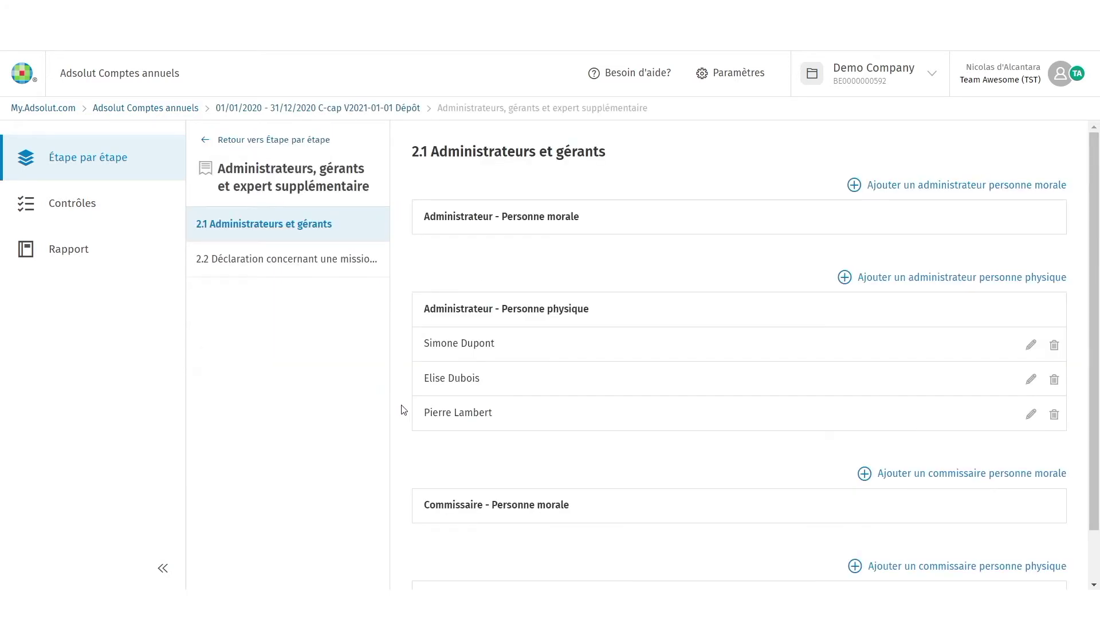
left_click(478, 380)
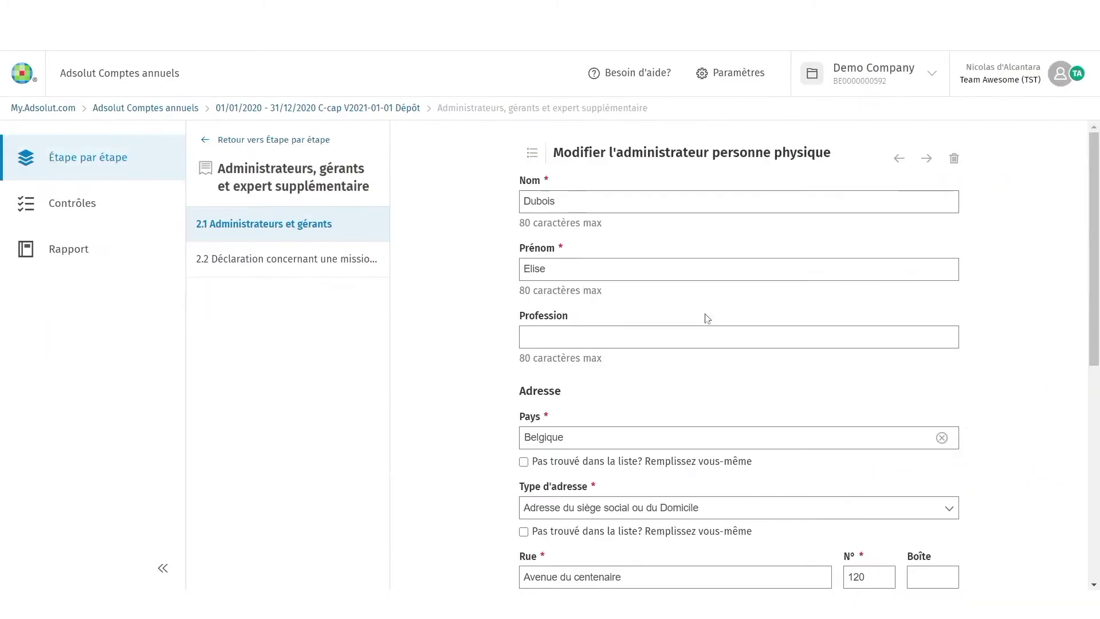
Step: Replace the street name and house number in the administrator's address and return to the step overview
scroll(713, 328, "down", 1)
scroll(713, 327, "down", 3)
left_click(670, 359)
double_click(605, 362)
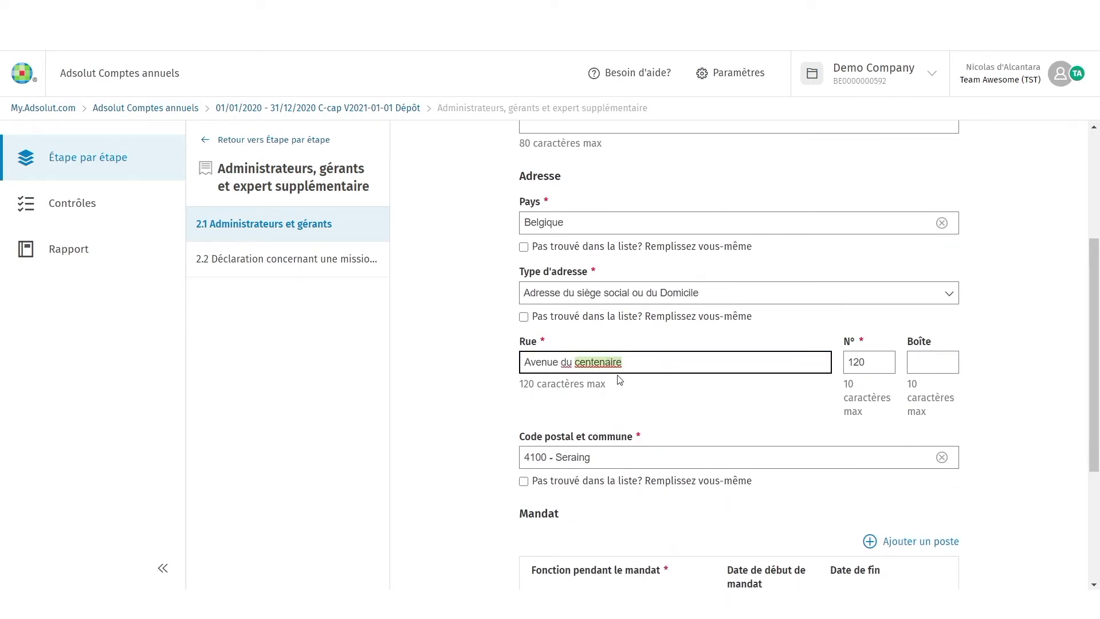
key("BackSpace")
key("BackSpace")
key("BackSpace")
key("BackSpace")
type("des coquelicots")
key("Tab")
type("10")
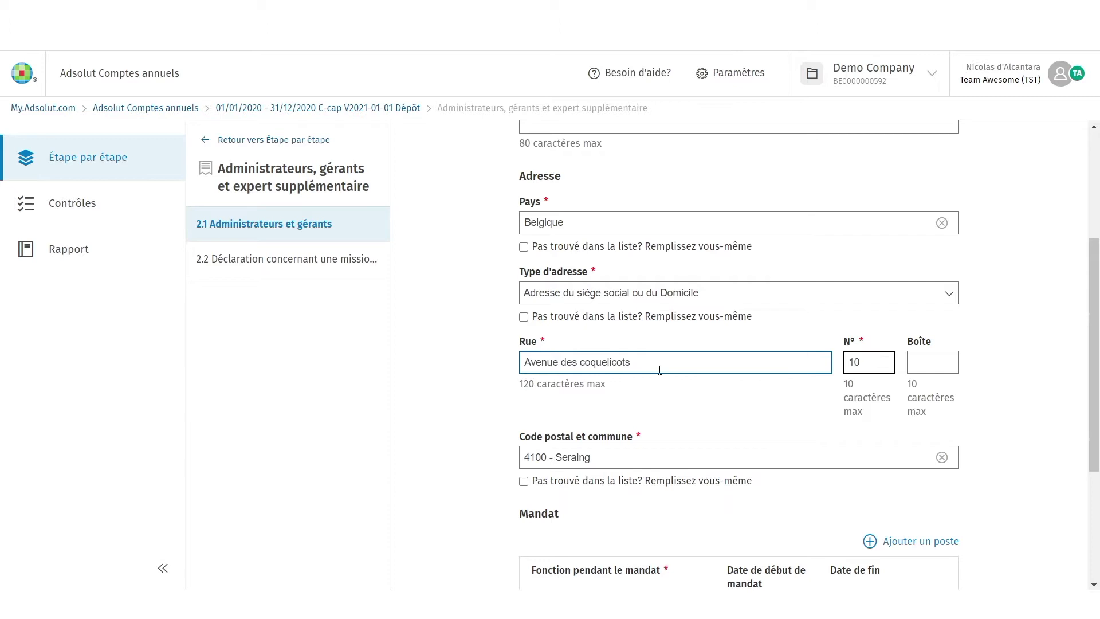
scroll(658, 351, "down", 1)
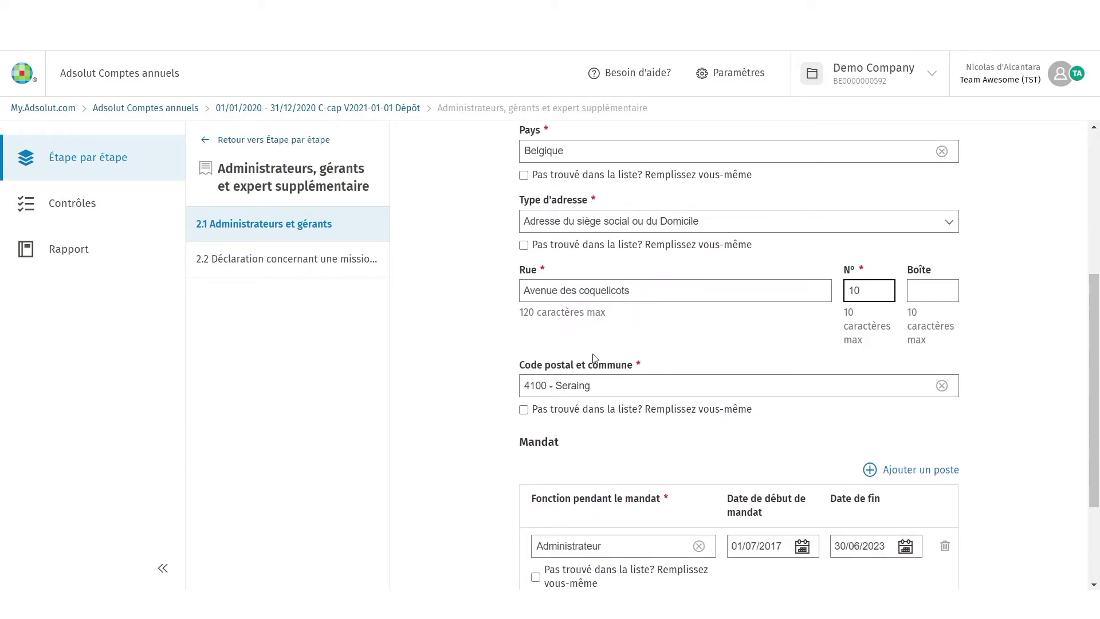
left_click(253, 143)
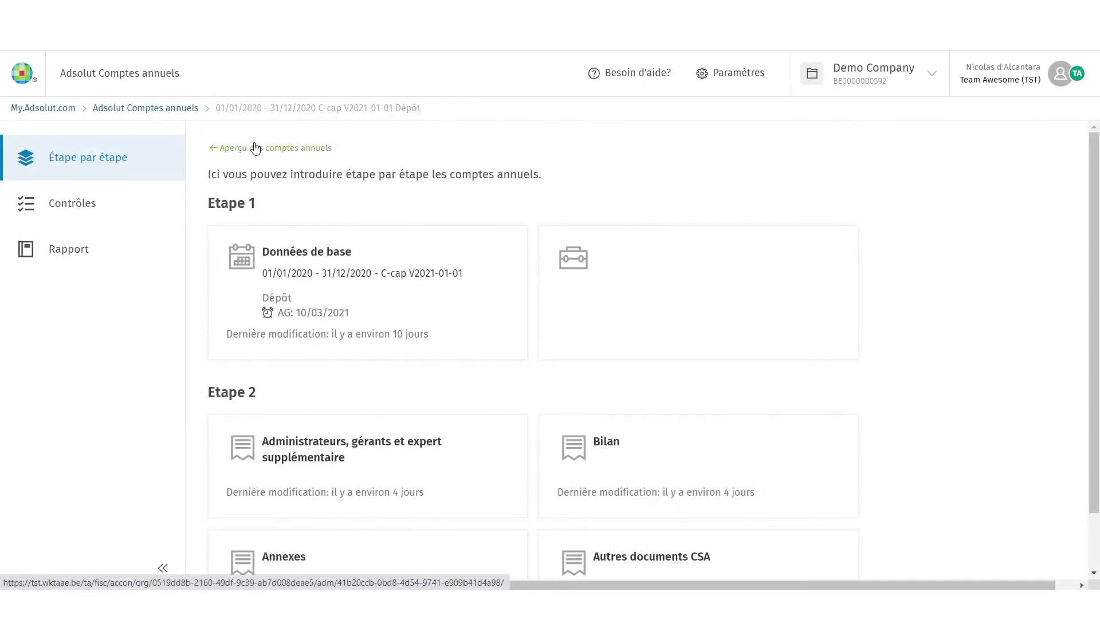
Step: Examine the current and previous year amounts of the fixed assets in section 3.1 Actif of the Bilan
scroll(835, 412, "down", 1)
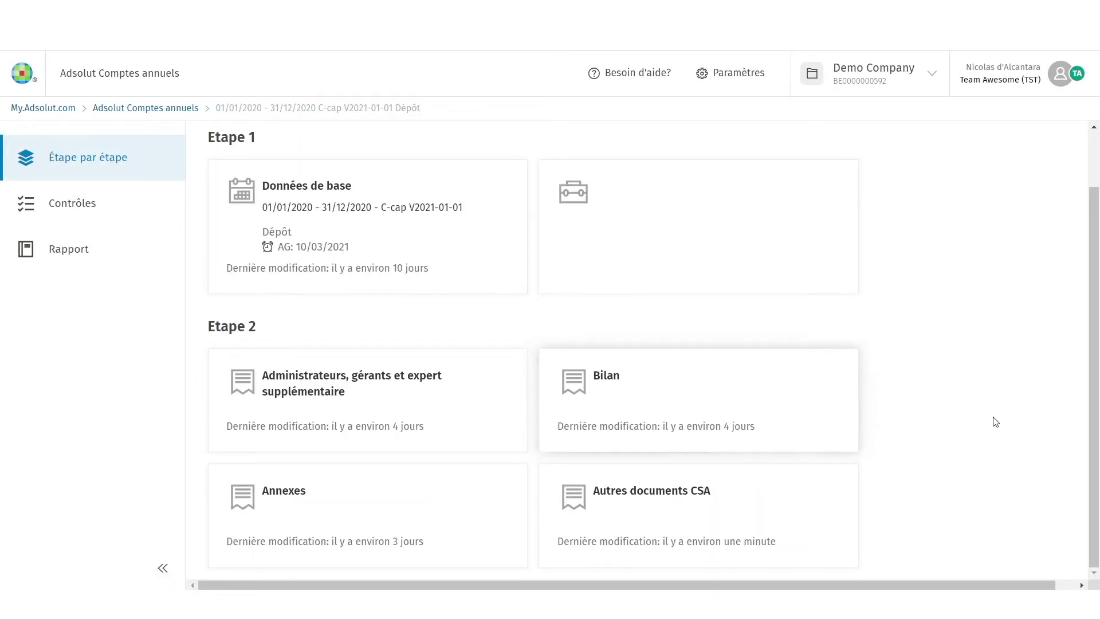
left_click(734, 394)
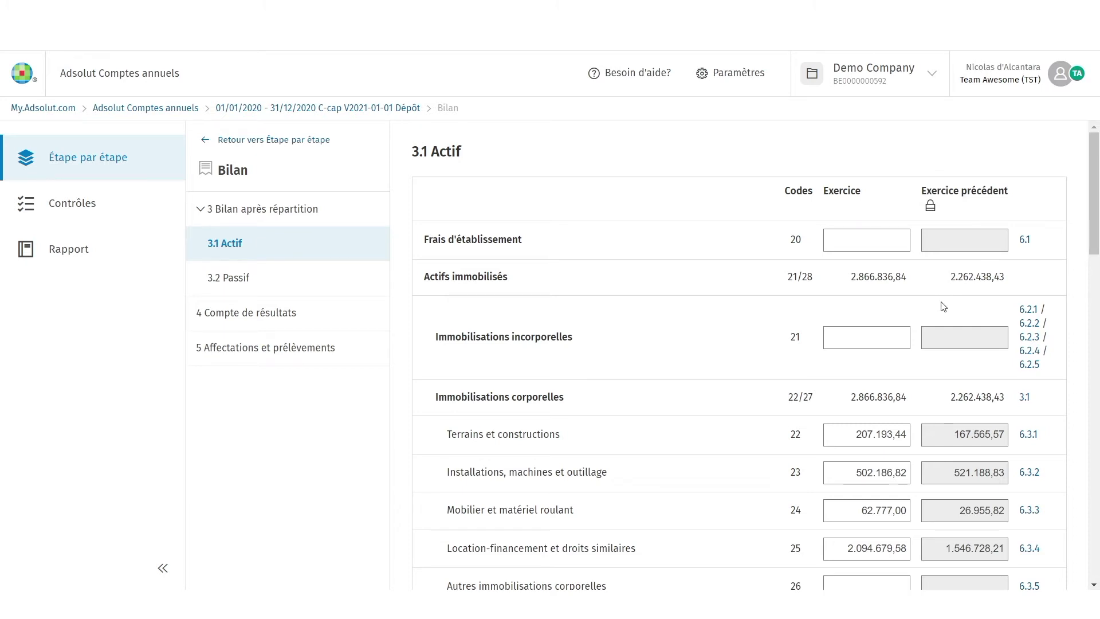
scroll(894, 338, "down", 1)
key("Tab")
key("Tab")
key("Tab")
key("Tab")
key("Tab")
key("Tab")
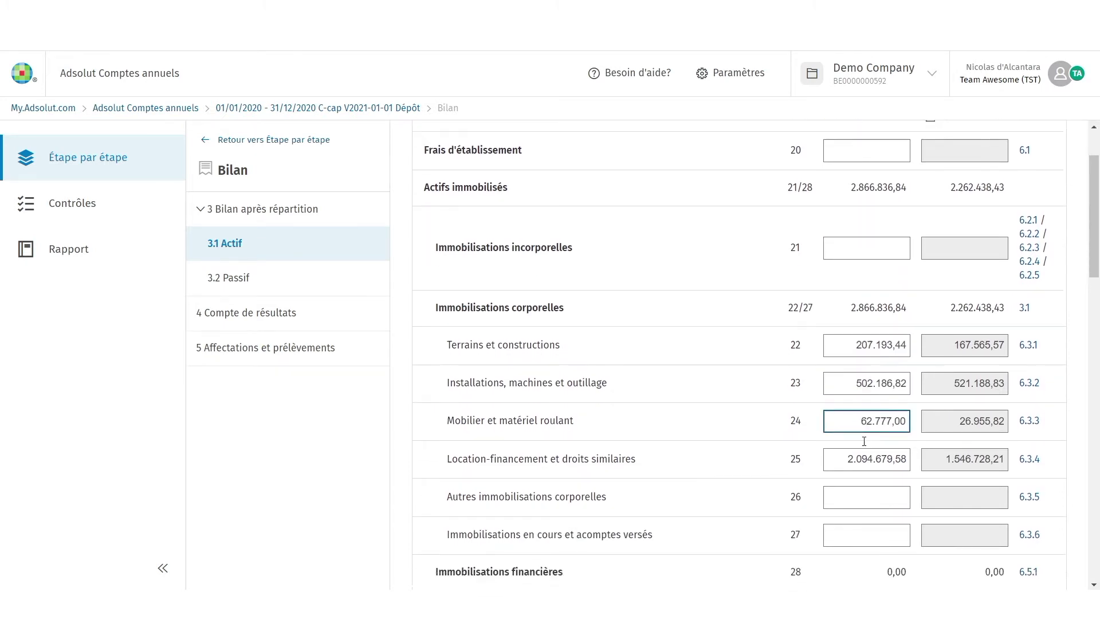
scroll(863, 440, "down", 1)
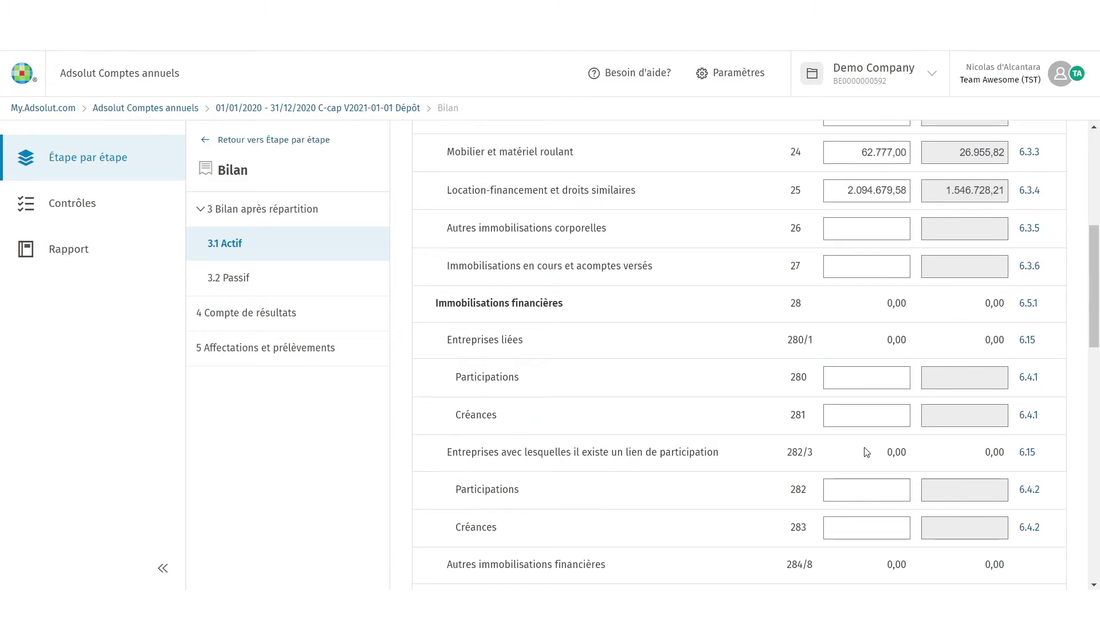
left_click(281, 141)
Step: Review the acquisition values and movements in annex 6.3.1 Terrains et constructions
scroll(525, 269, "down", 1)
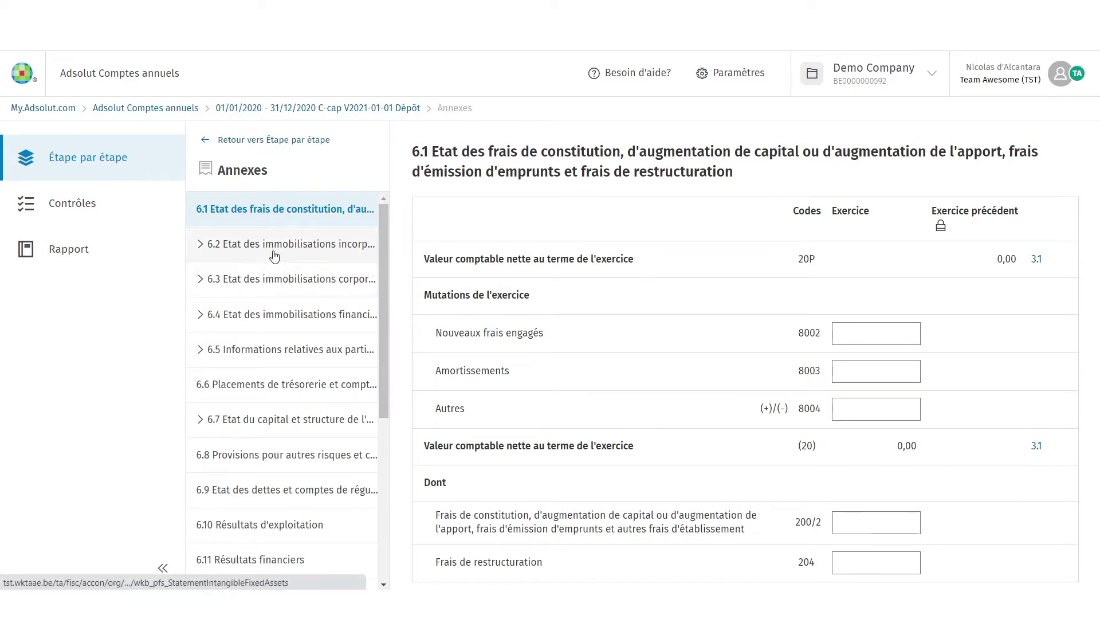
left_click(267, 290)
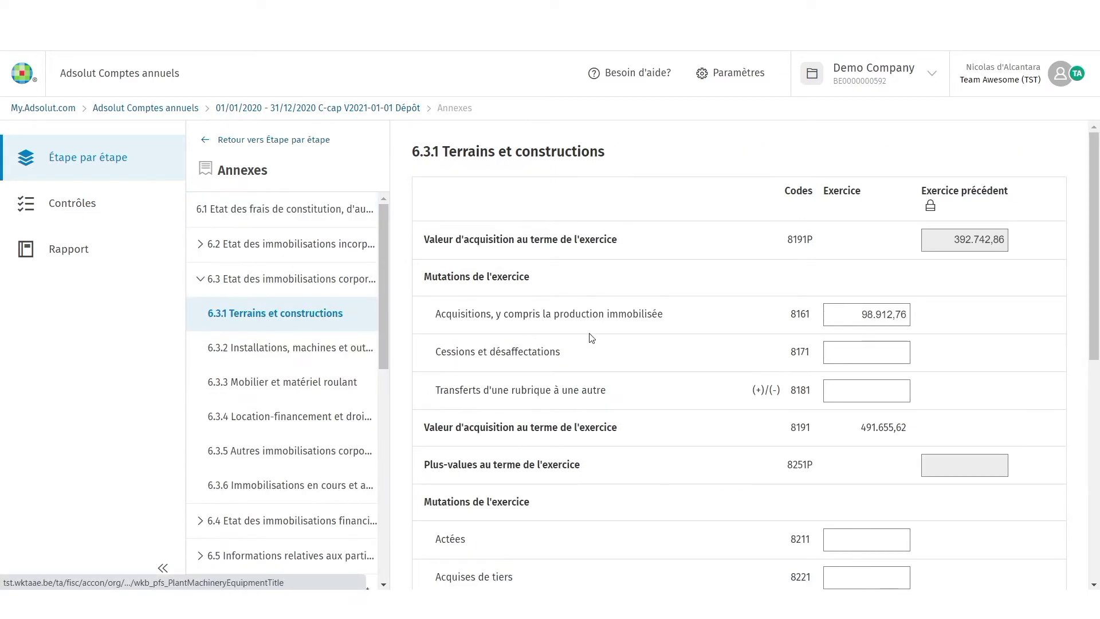
scroll(847, 331, "down", 1)
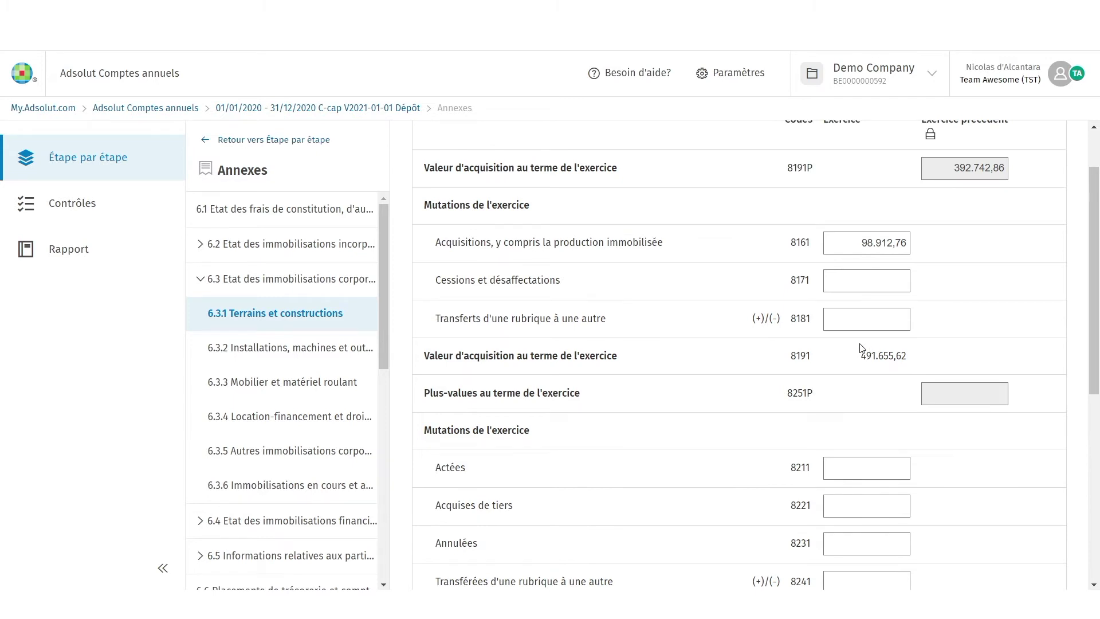
scroll(862, 346, "up", 1)
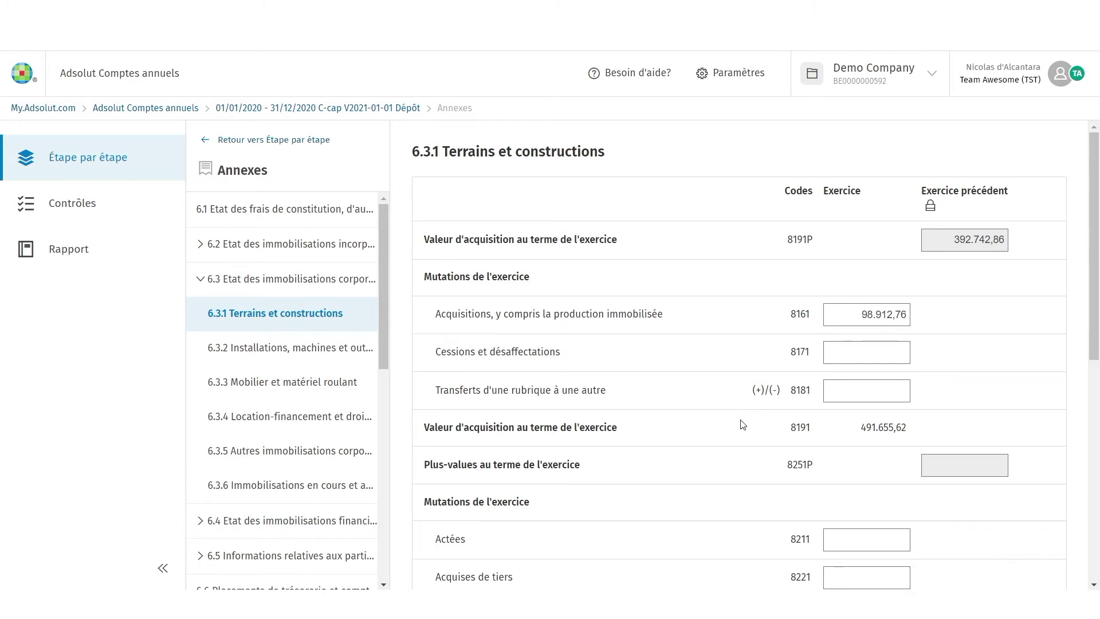
Step: Examine the control results, the explanation of the control types and the Fichier XBRL report page
left_click(99, 214)
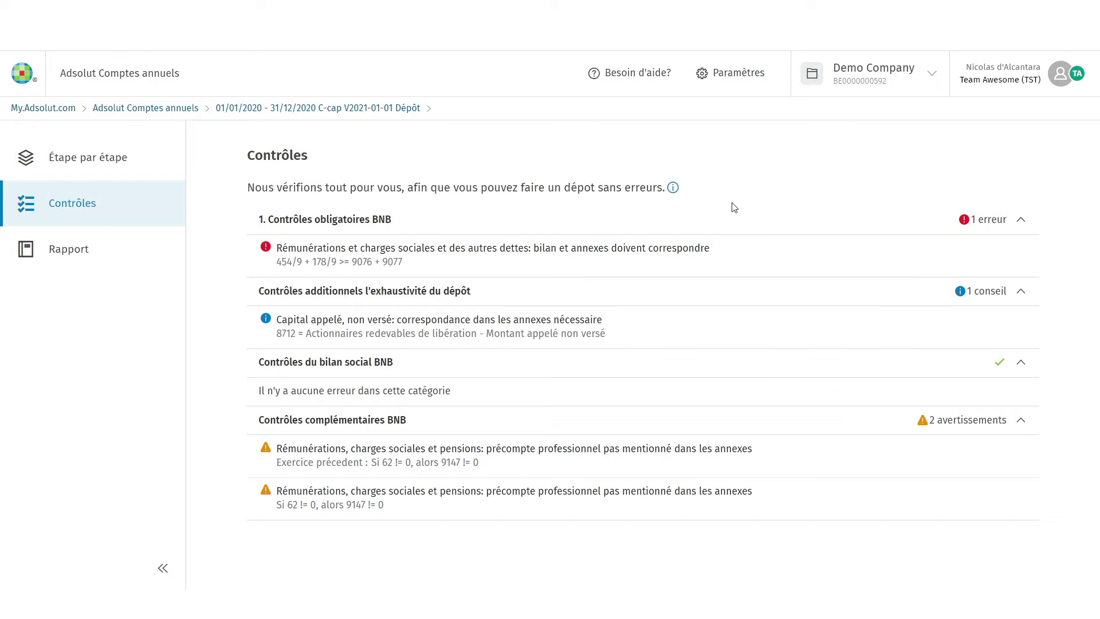
left_click(673, 188)
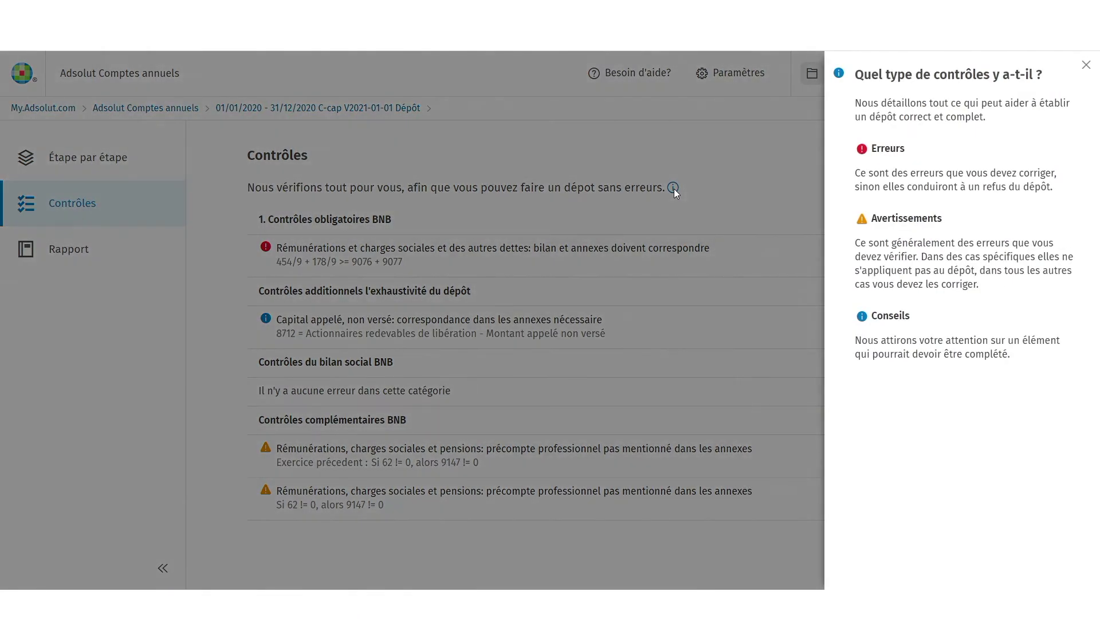
left_click(717, 184)
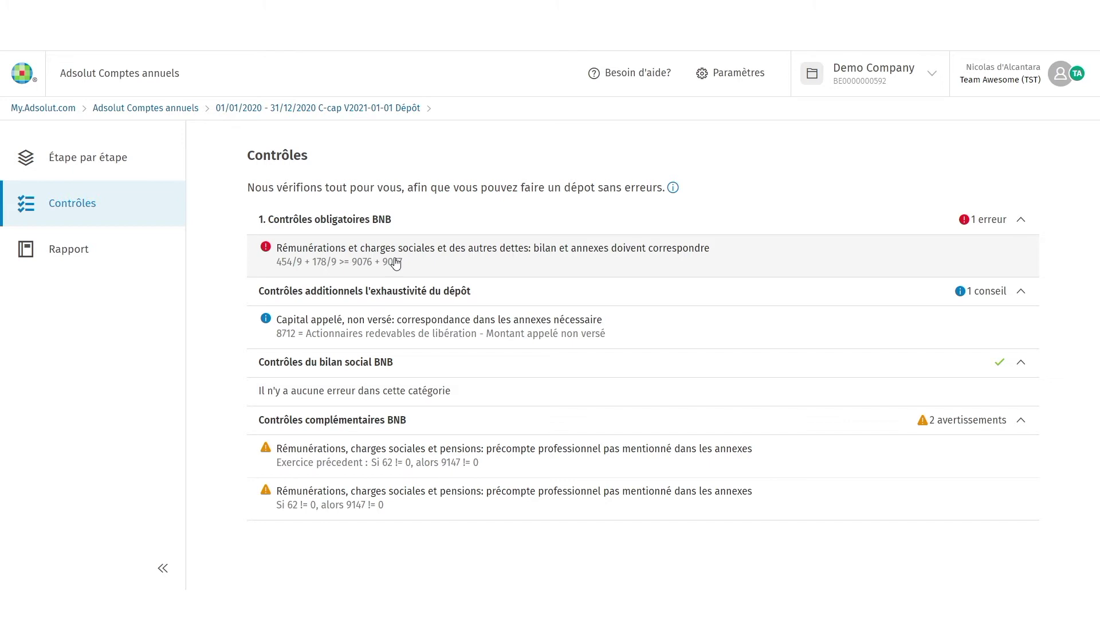
left_click(106, 262)
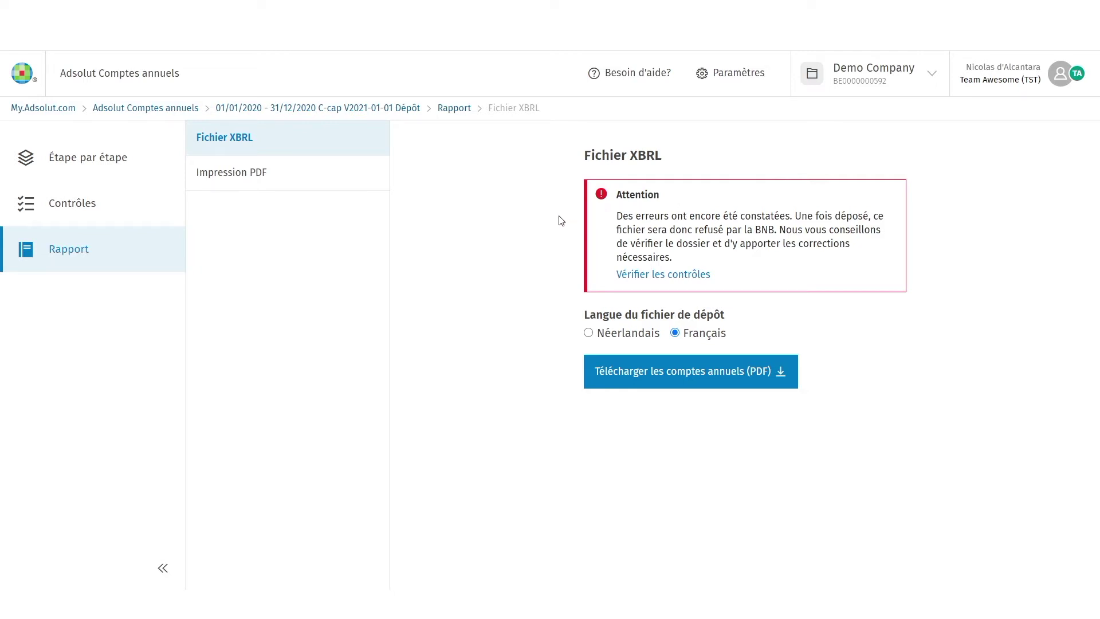
Step: Open the control advice on called-up, unpaid capital and go to its linked Actionnaires redevables de libération item in the annex
left_click(108, 211)
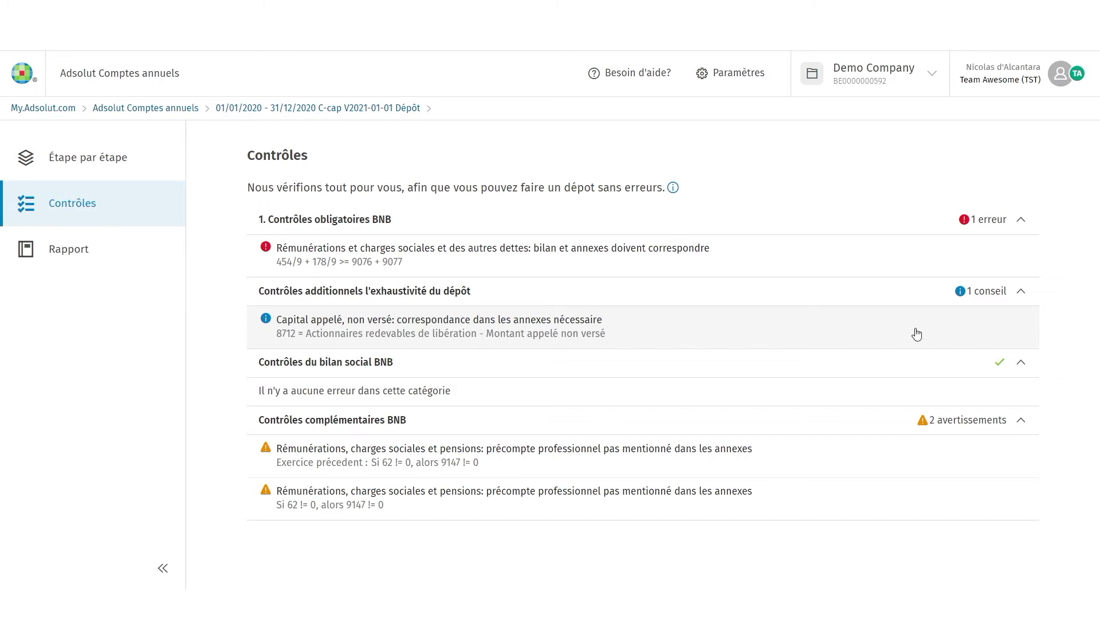
left_click(500, 332)
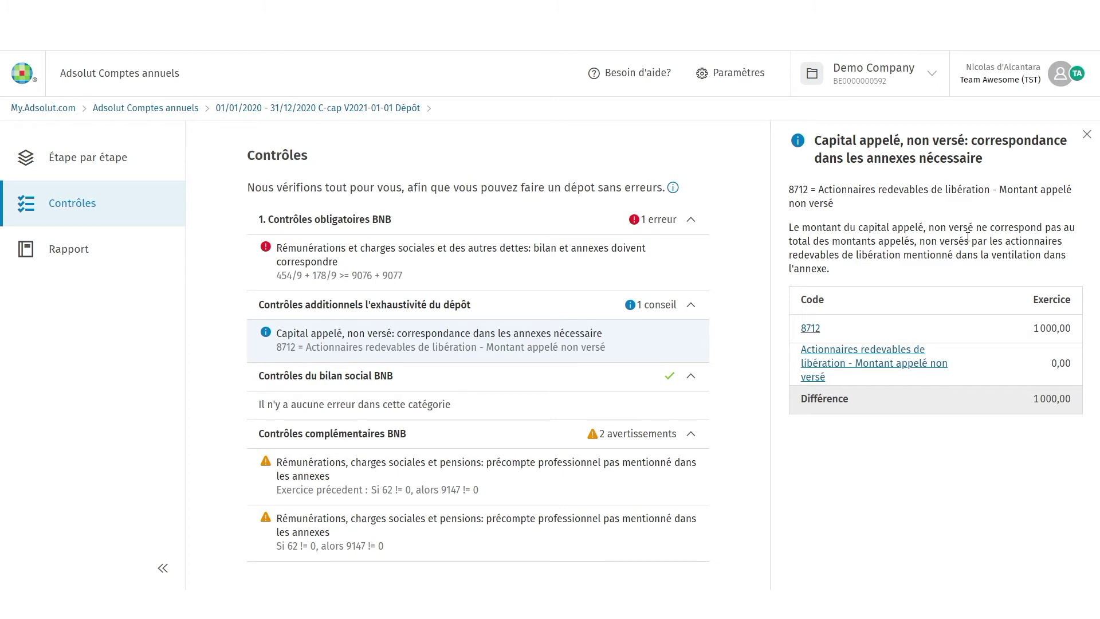
left_click(880, 359)
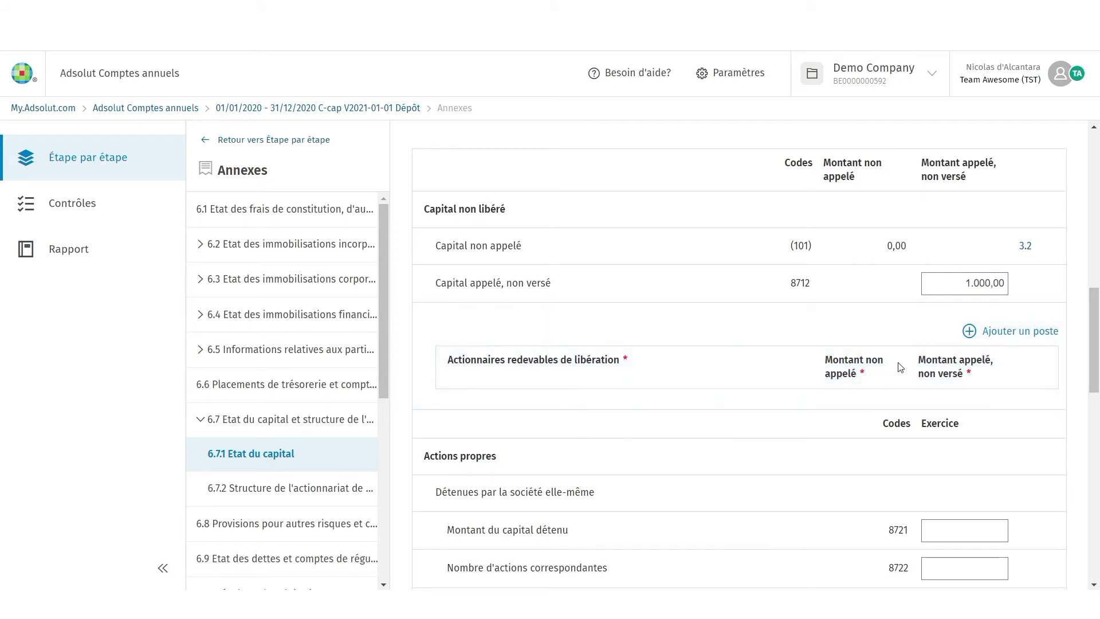
Step: Add an item under Actionnaires redevables de libération with a called-up, unpaid amount of 1000, and try to return to the controls
left_click(1019, 336)
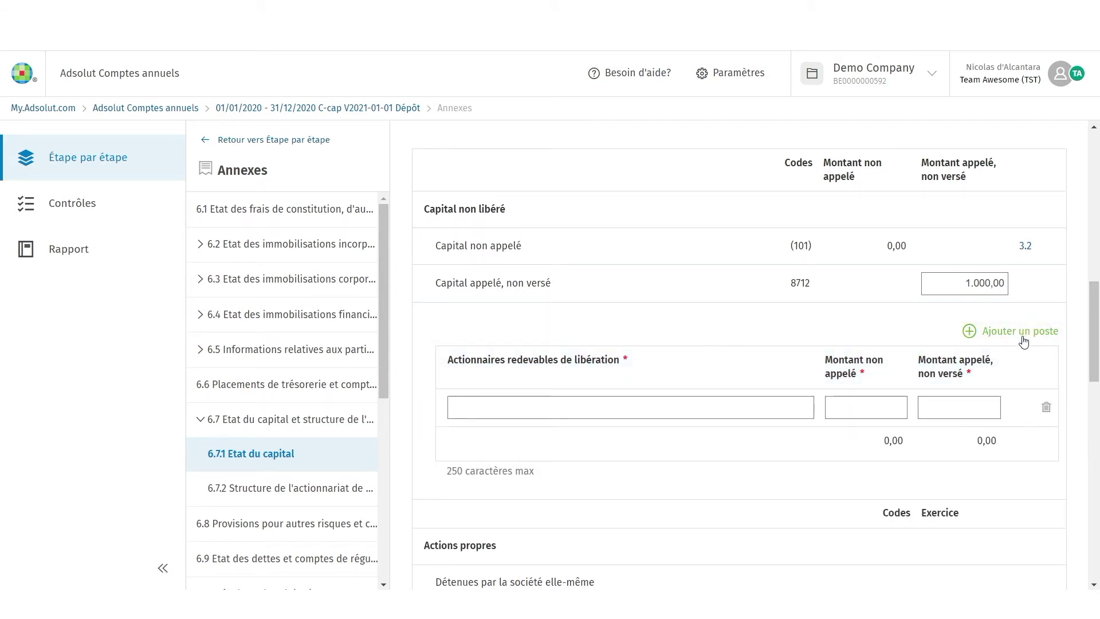
left_click(995, 405)
type("1000")
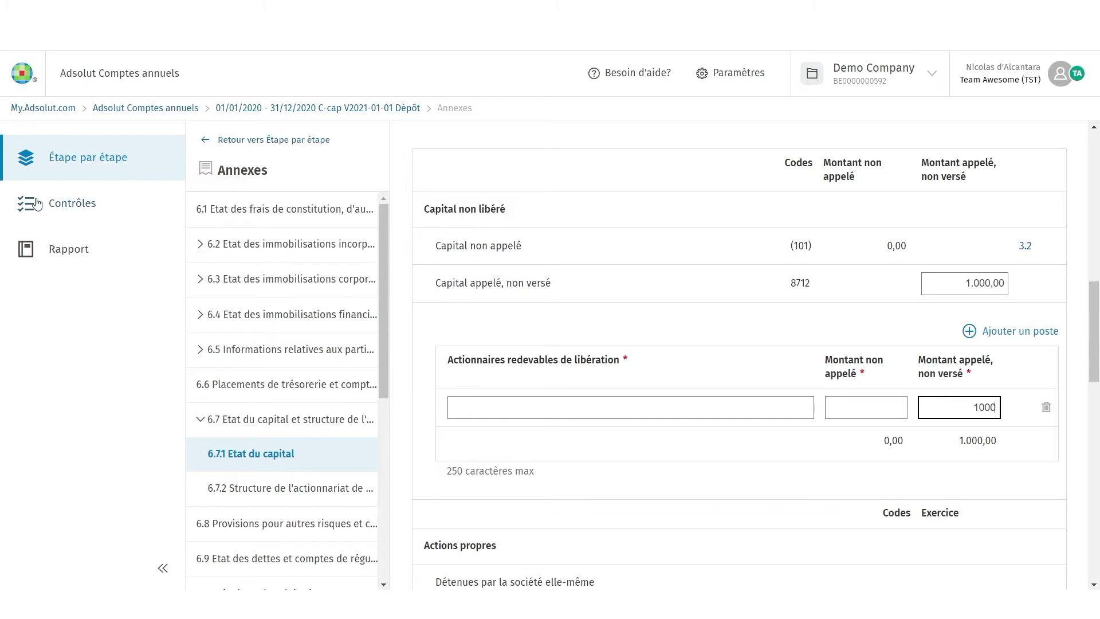
left_click(69, 207)
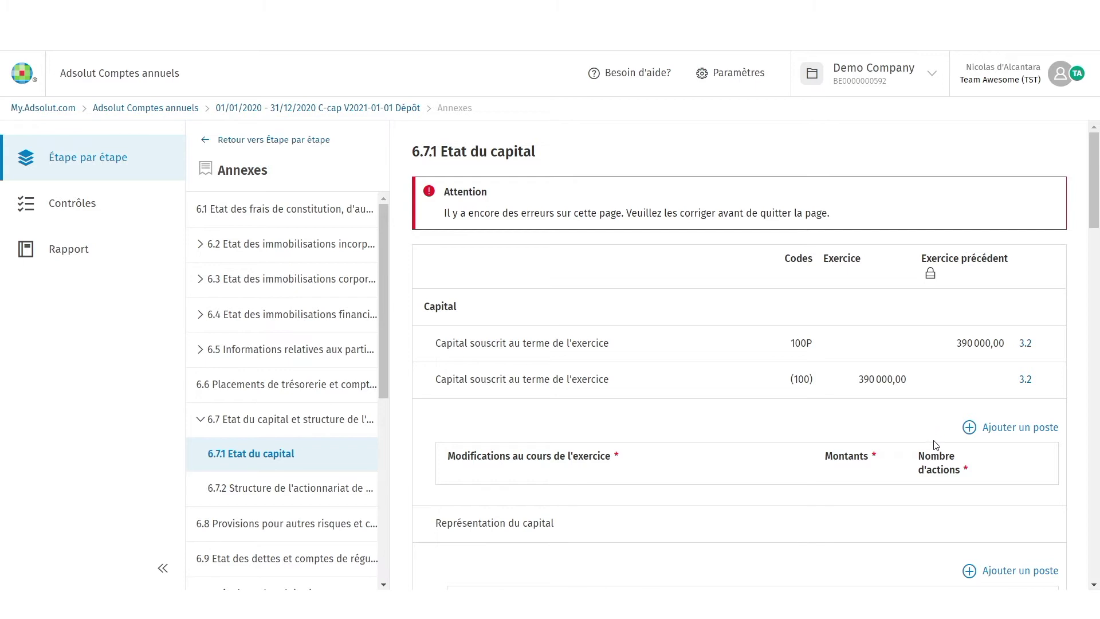
Step: Fill in the shareholder's name for the Actionnaires redevables de libération item in 6.7.1 and return to the controls
scroll(933, 441, "down", 10)
scroll(937, 446, "down", 3)
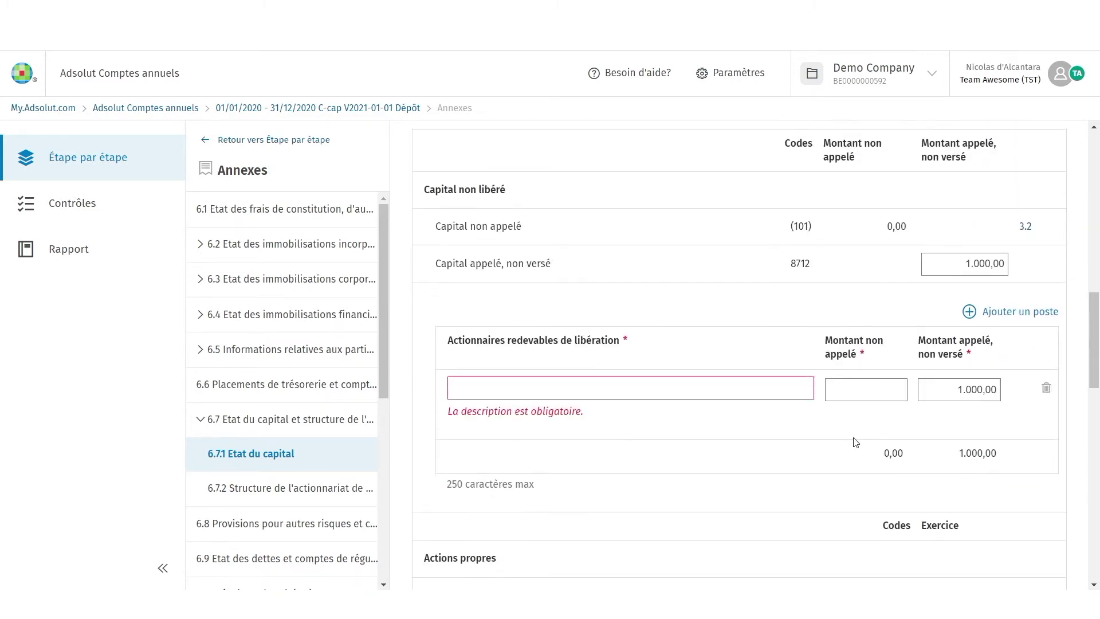
left_click(670, 386)
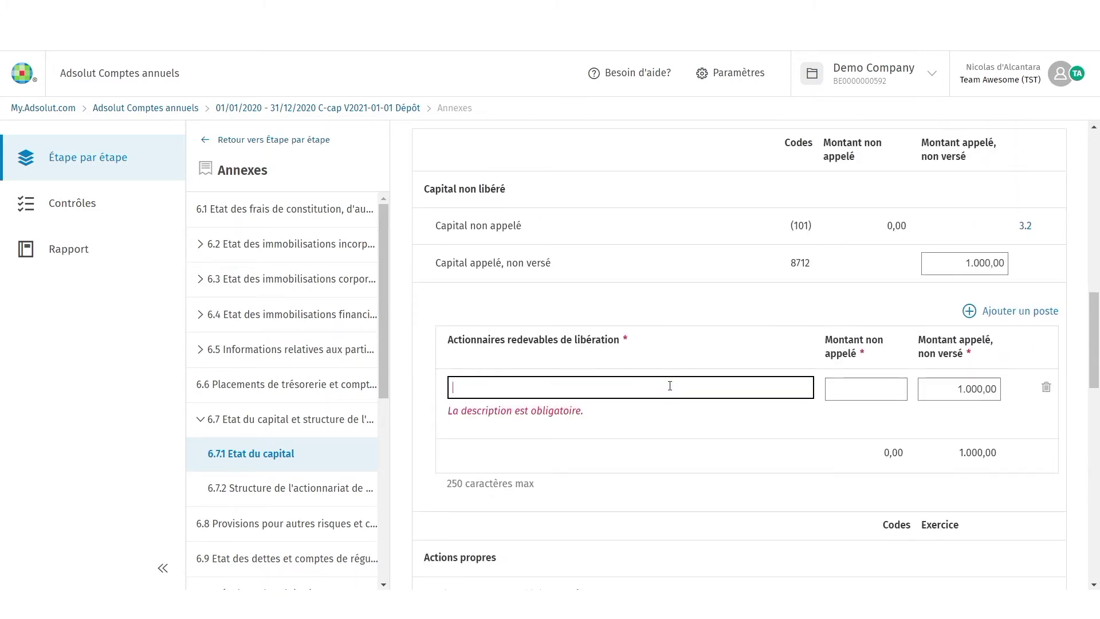
type("Elise Dubois")
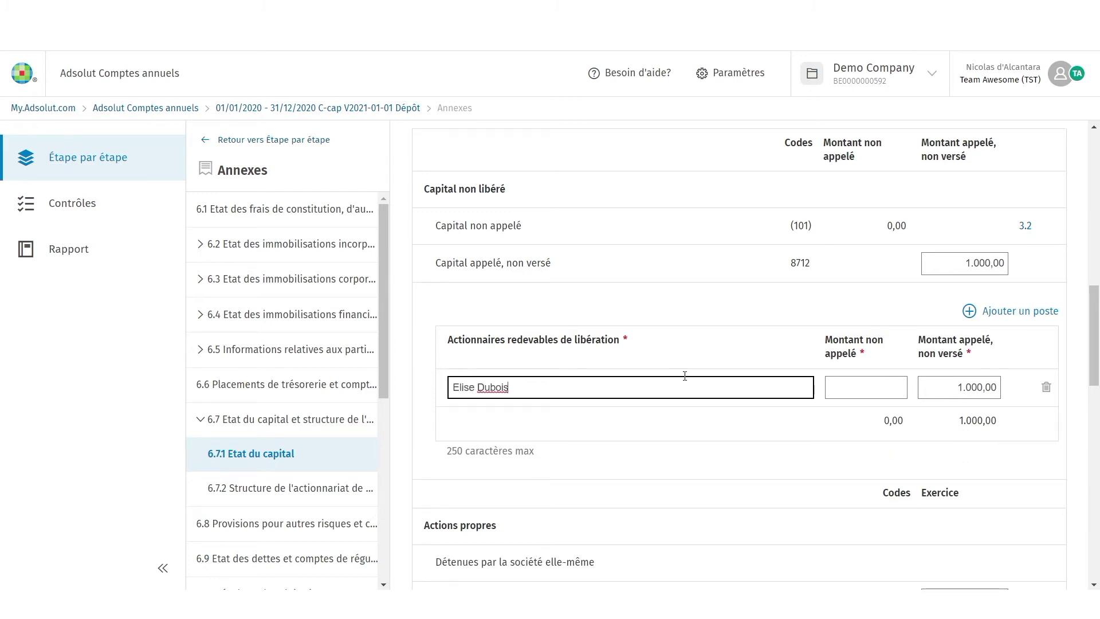
left_click(92, 209)
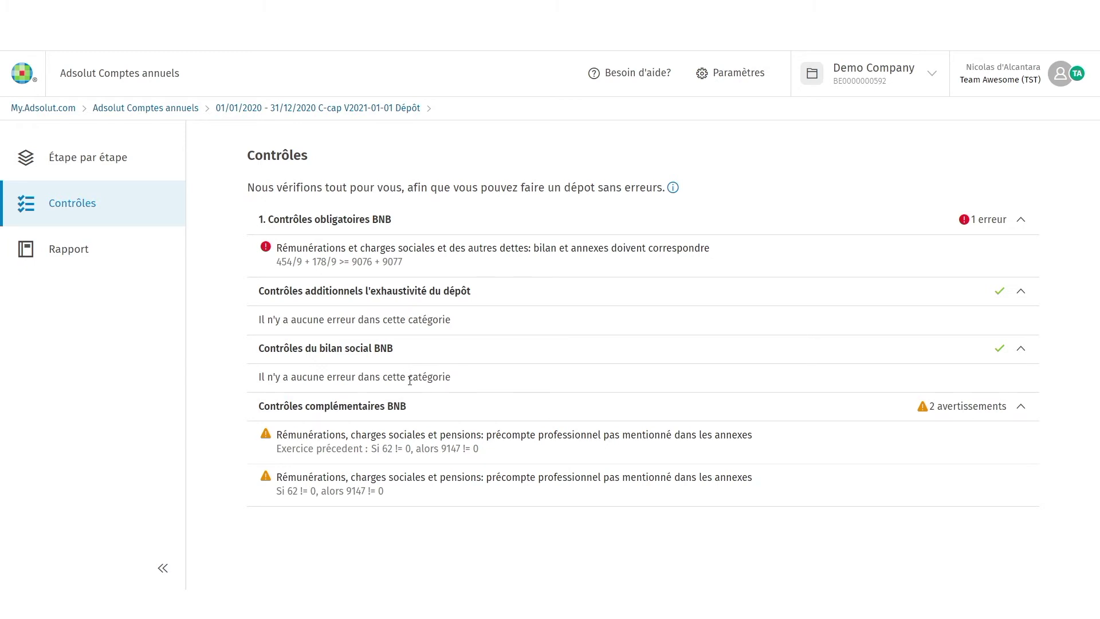
Step: Open the mandatory control on Rémunérations et charges sociales, go to its code 9076 and compare it with the linked 3.2 Passif item
left_click(502, 269)
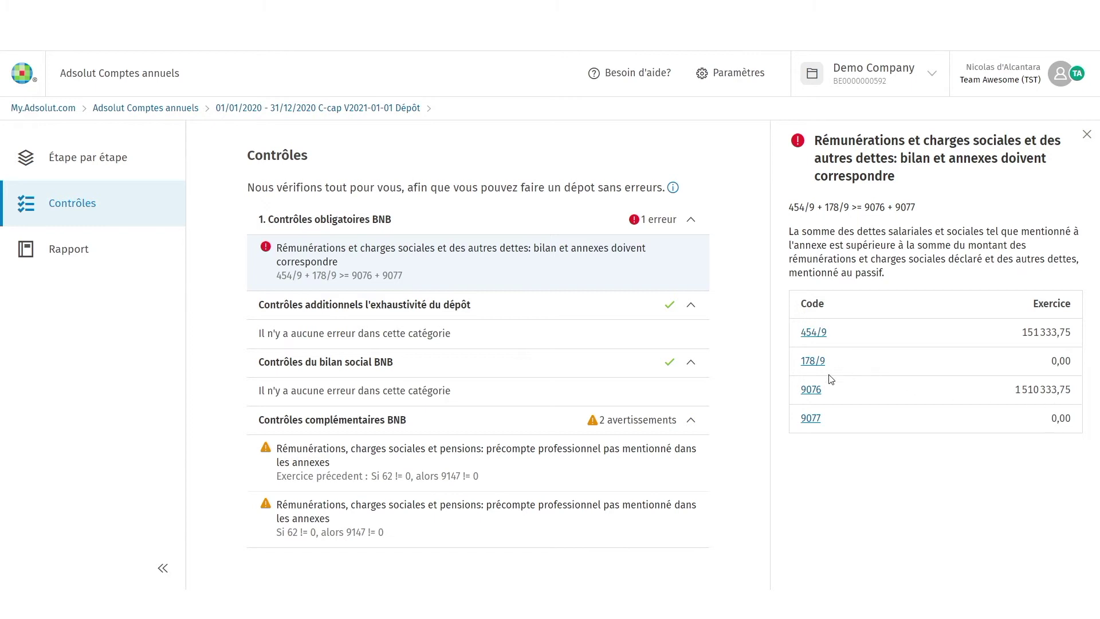
mouse_move(815, 392)
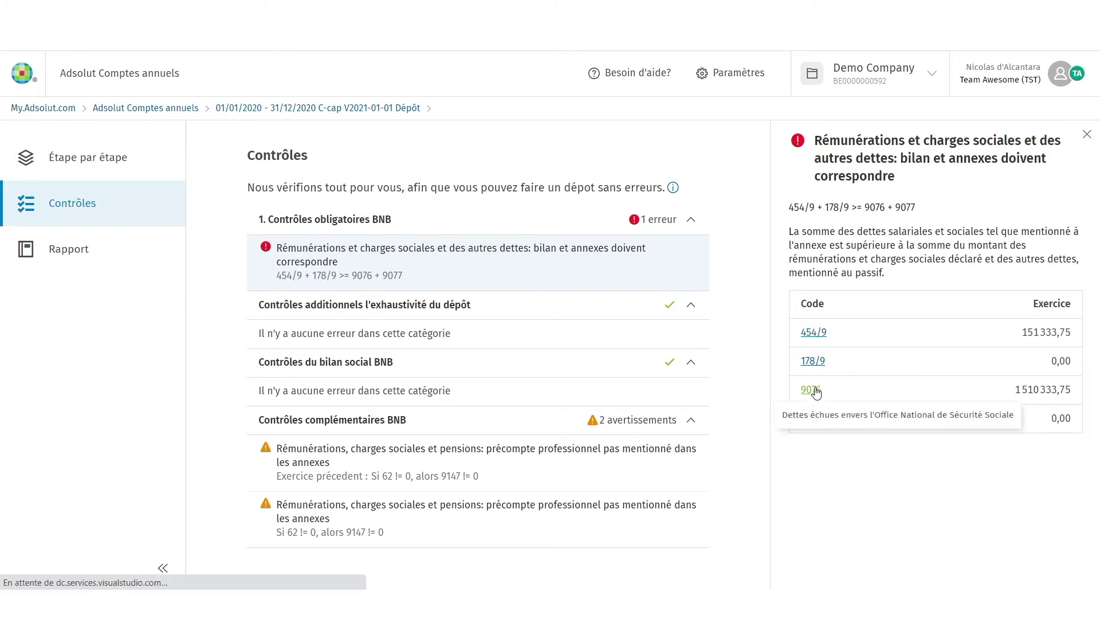
left_click(815, 392)
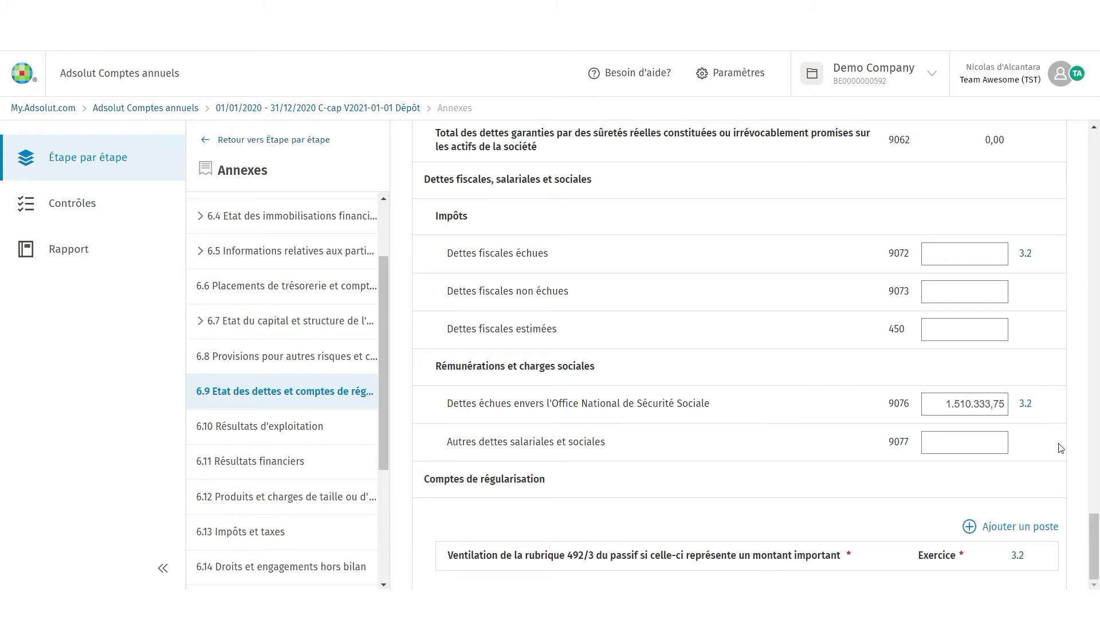
left_click(1026, 403)
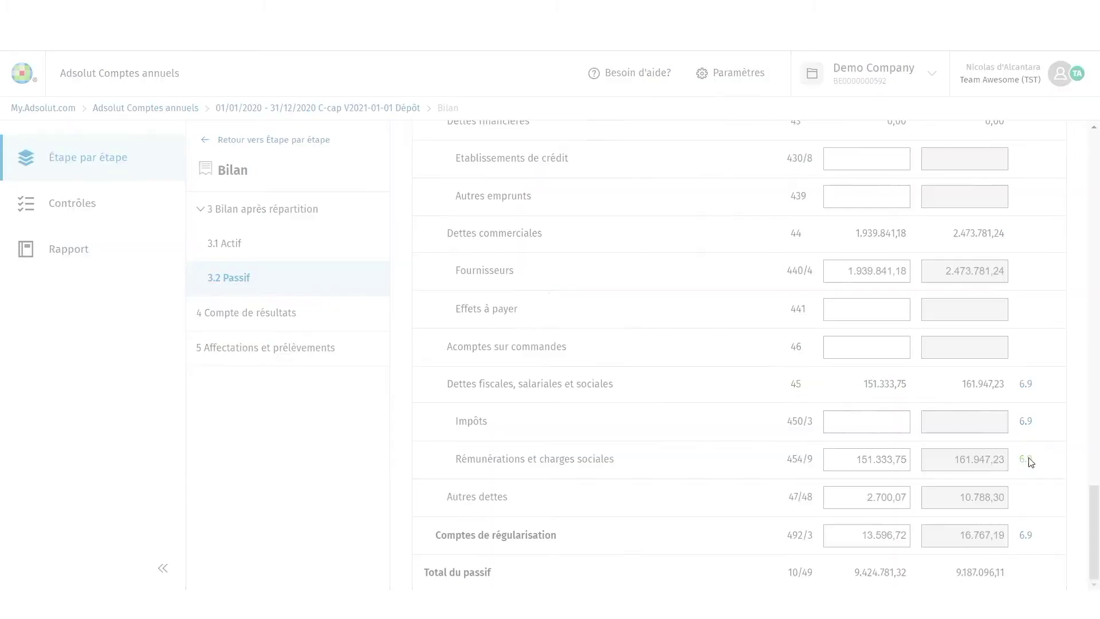
left_click(1029, 461)
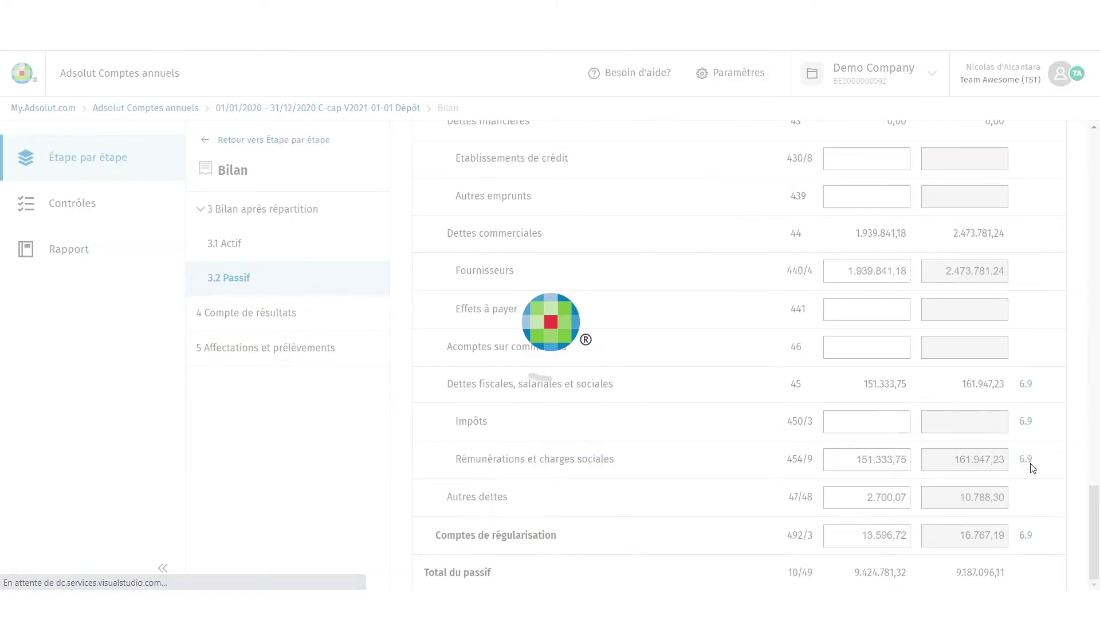
Step: Set Dettes échues envers l'Office National de Sécurité Sociale (9076) to 151333,75 and check the controls again
left_click_drag(939, 401, 1050, 411)
type("151333,75")
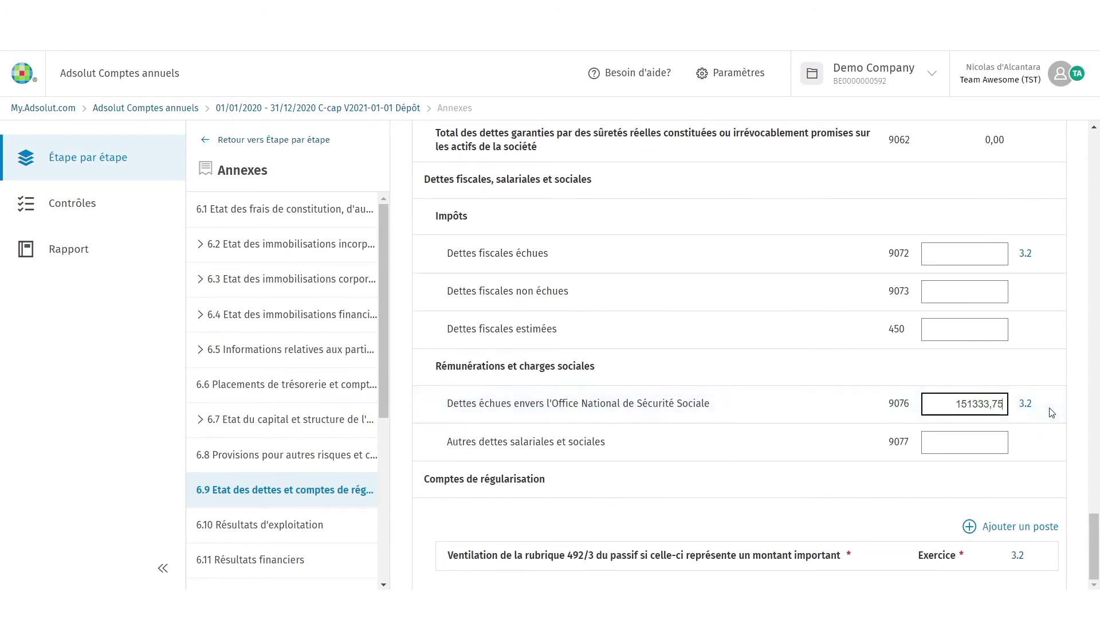
left_click(95, 214)
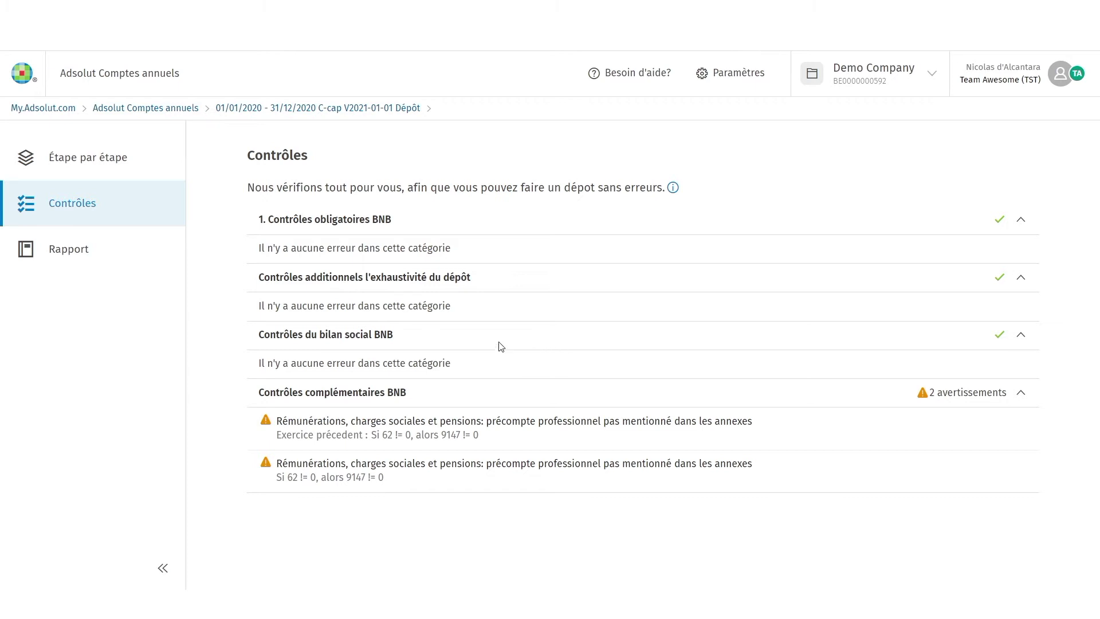
Step: View the Fichier XBRL page of the report and go to Impression PDF
left_click(111, 251)
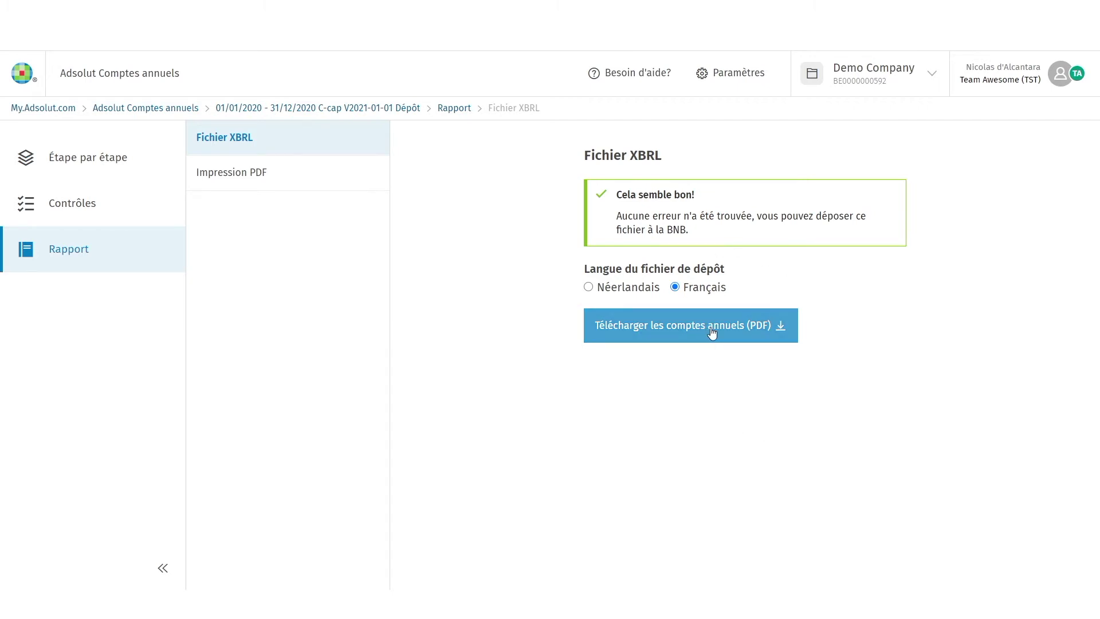
left_click(264, 176)
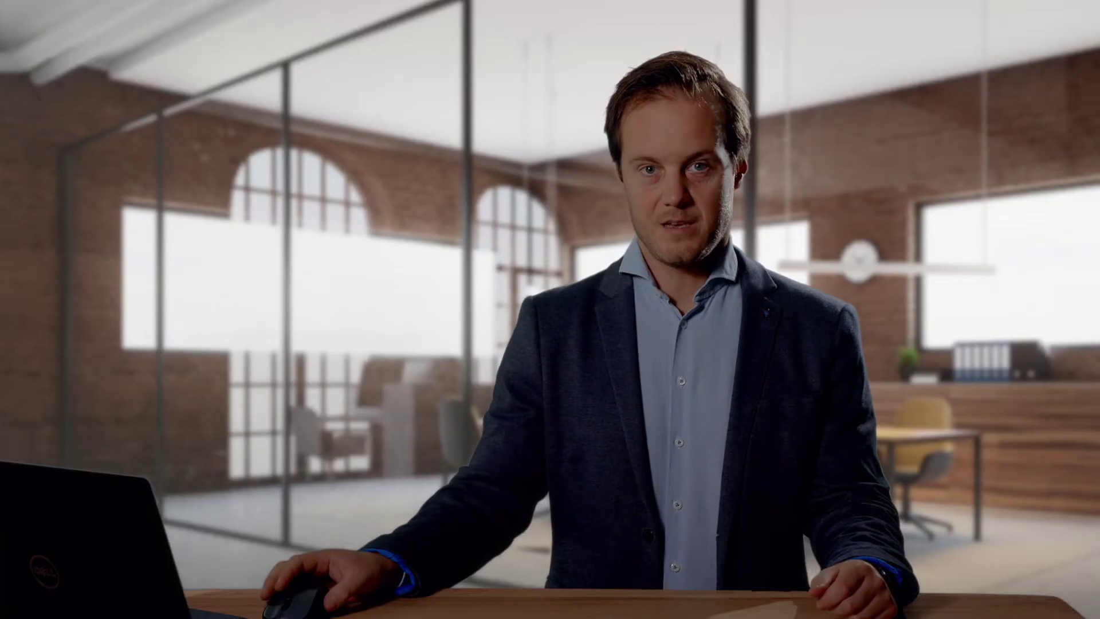
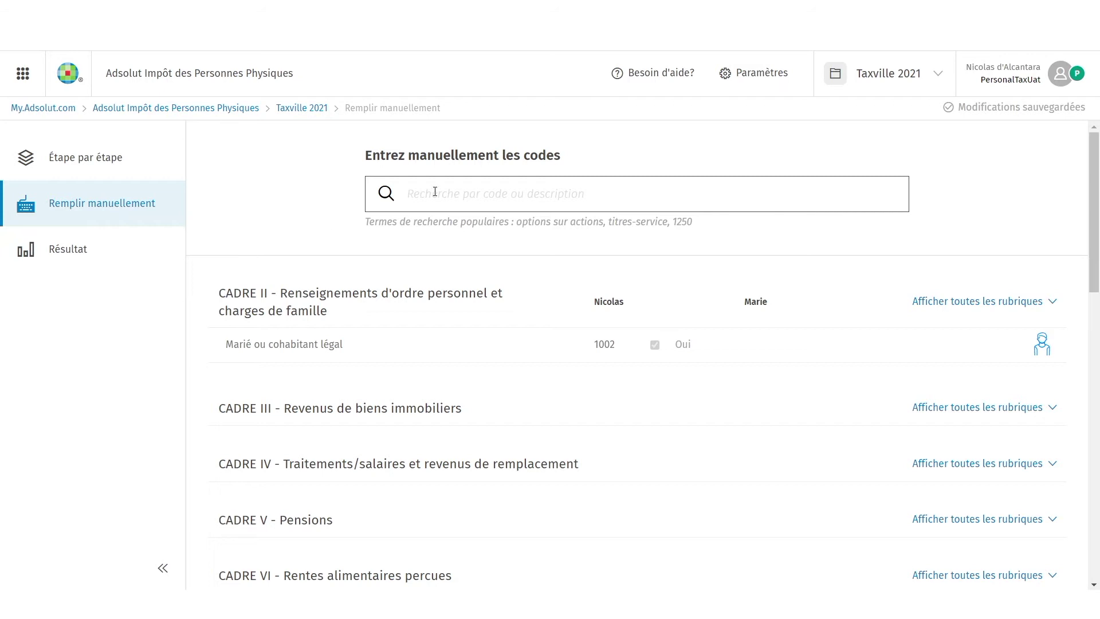
Step: Find code 1250 Traitements et salaires and enter 35000 for the first taxpayer and 30000 for the partner under 2250
type("1250")
key("Return")
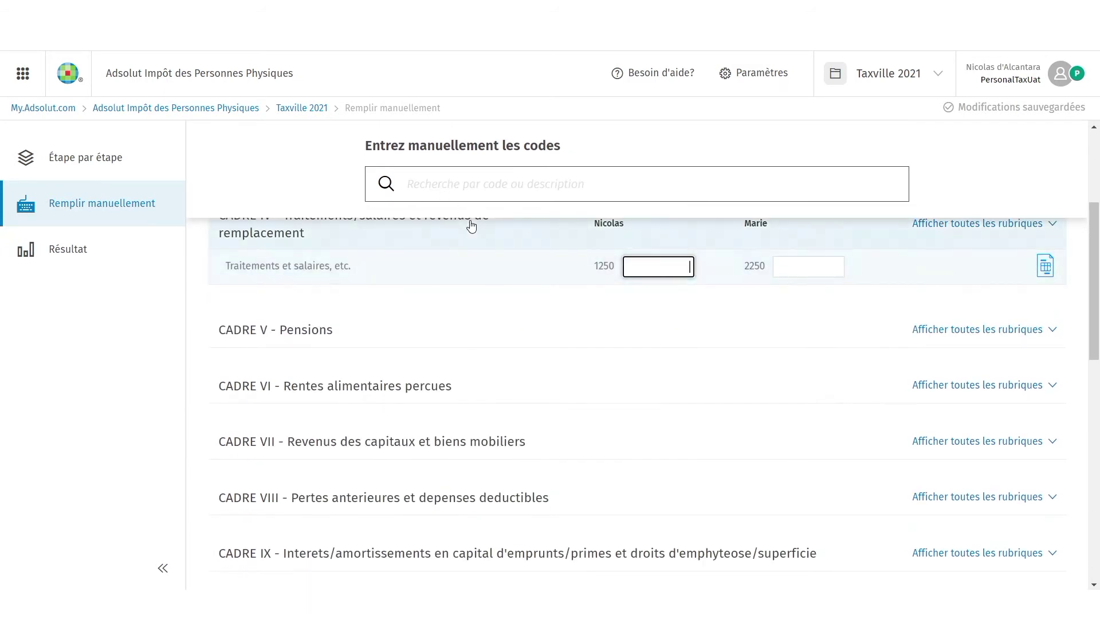
type("35000")
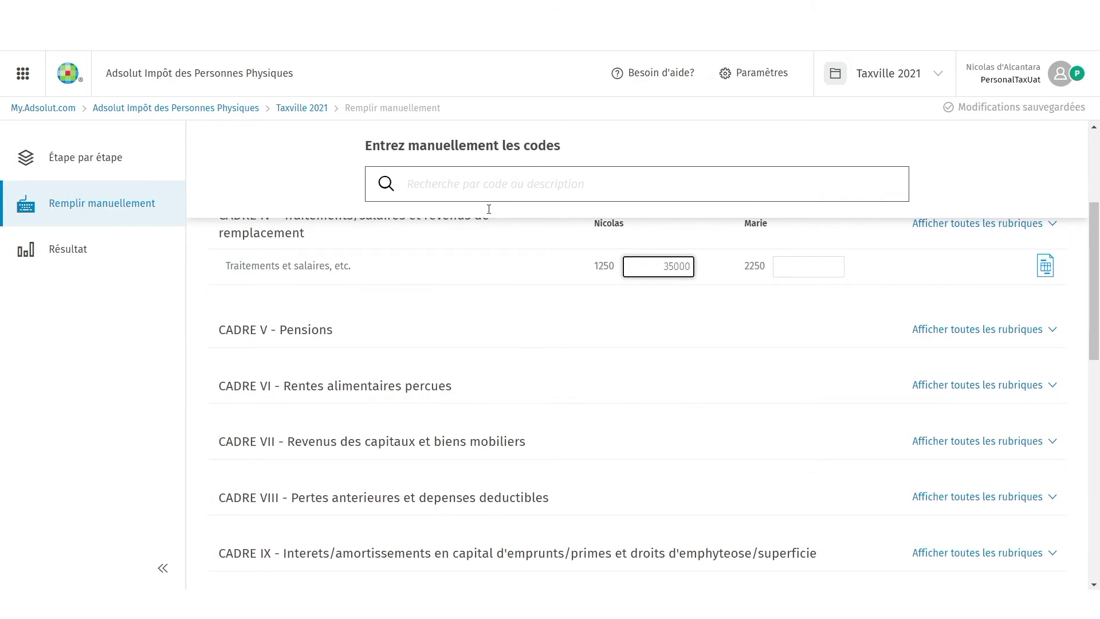
key("Tab")
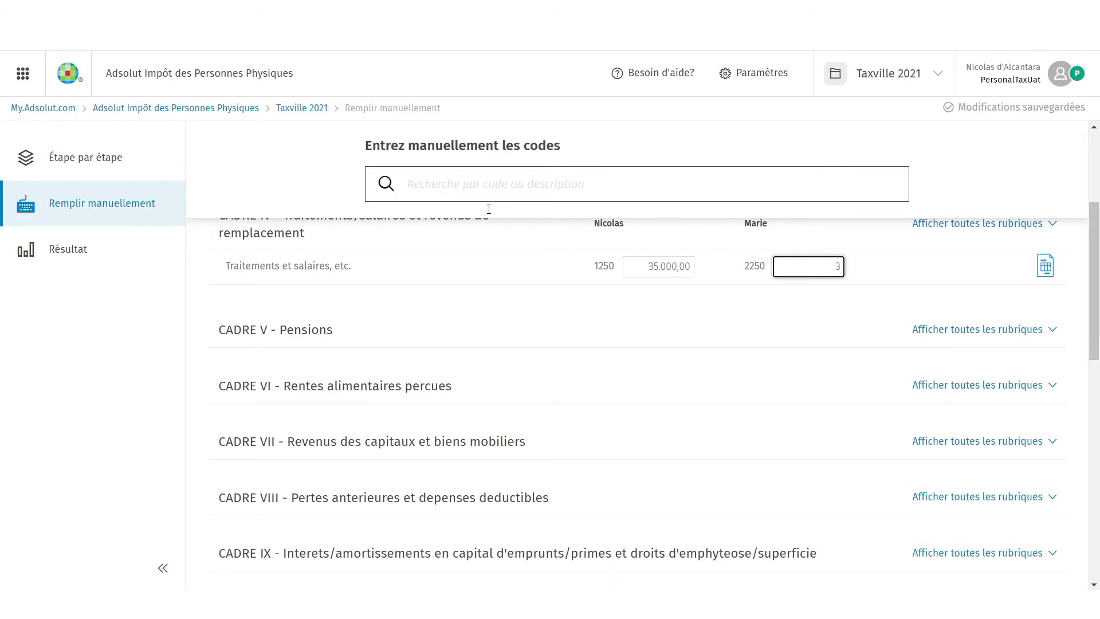
type("30000")
Step: Search for précompte professionnel, add code 1286 and enter 7000 for the first taxpayer and 5000 for the partner under 2286
left_click(488, 209)
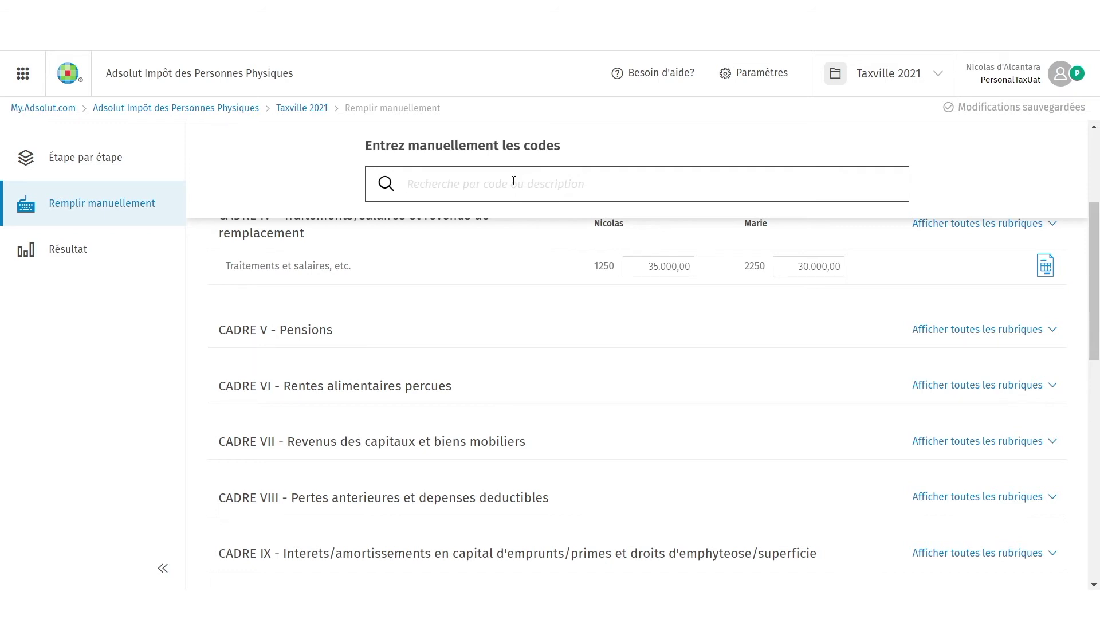
type("précompte pr")
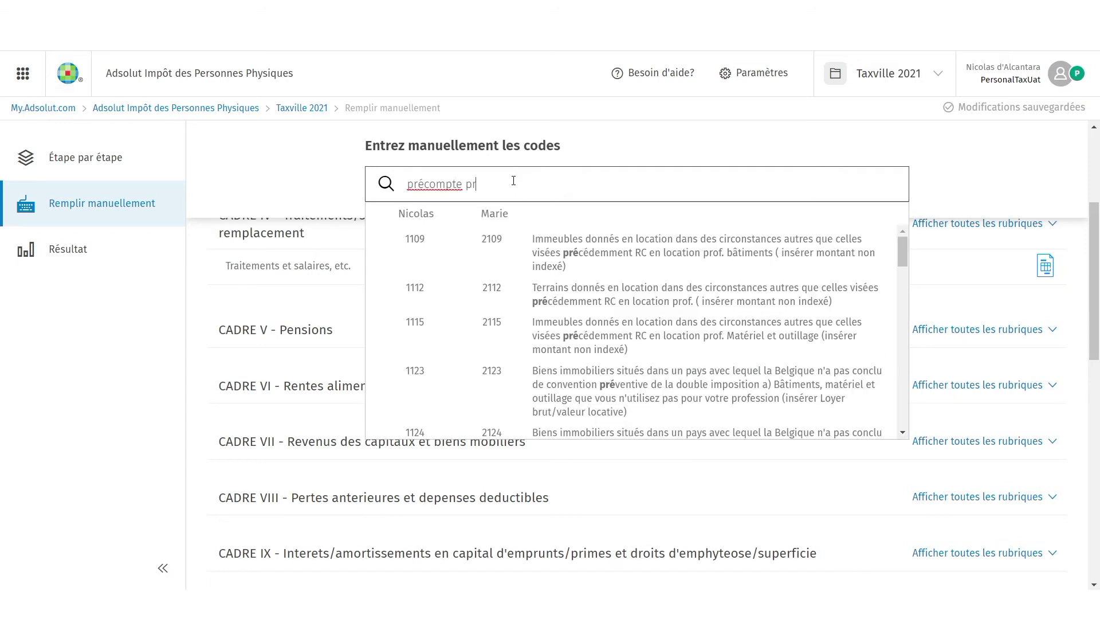
type("ofess")
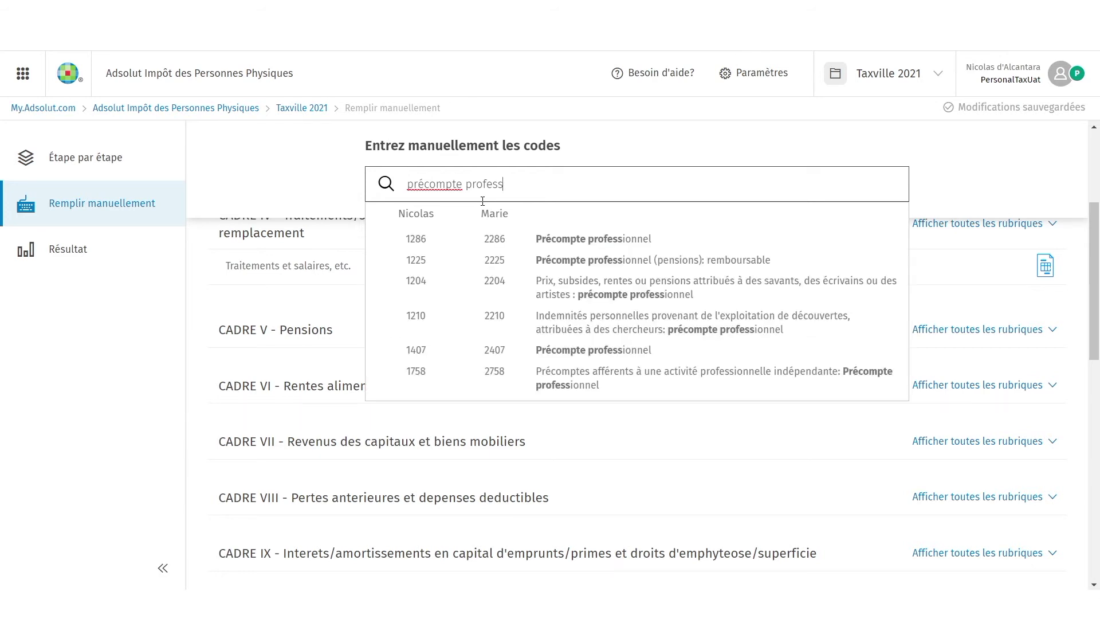
type("ionnel")
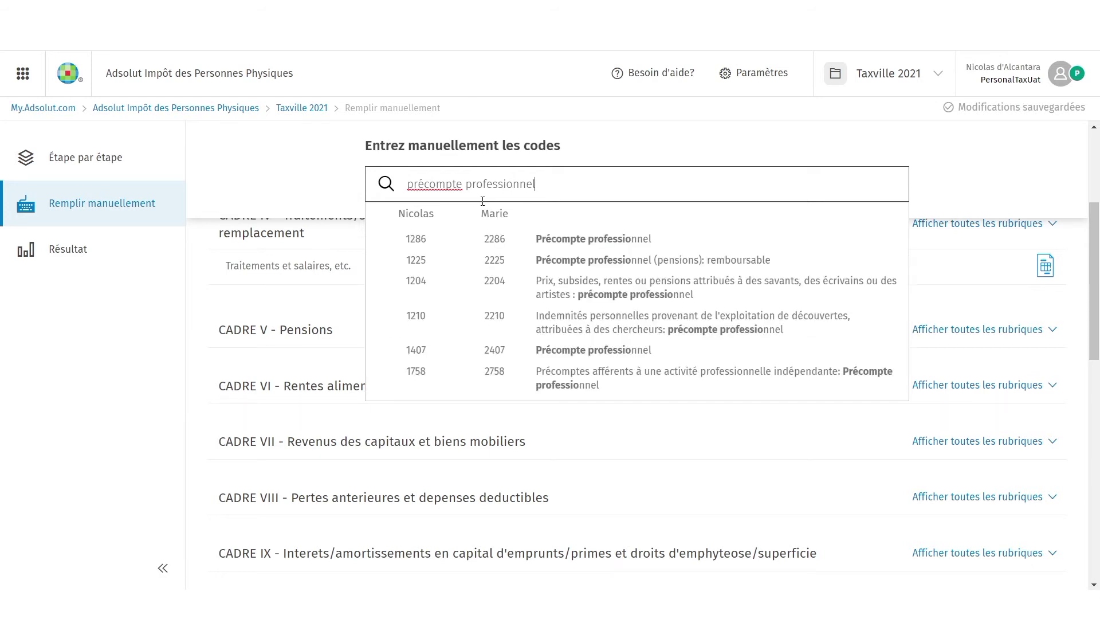
left_click(665, 246)
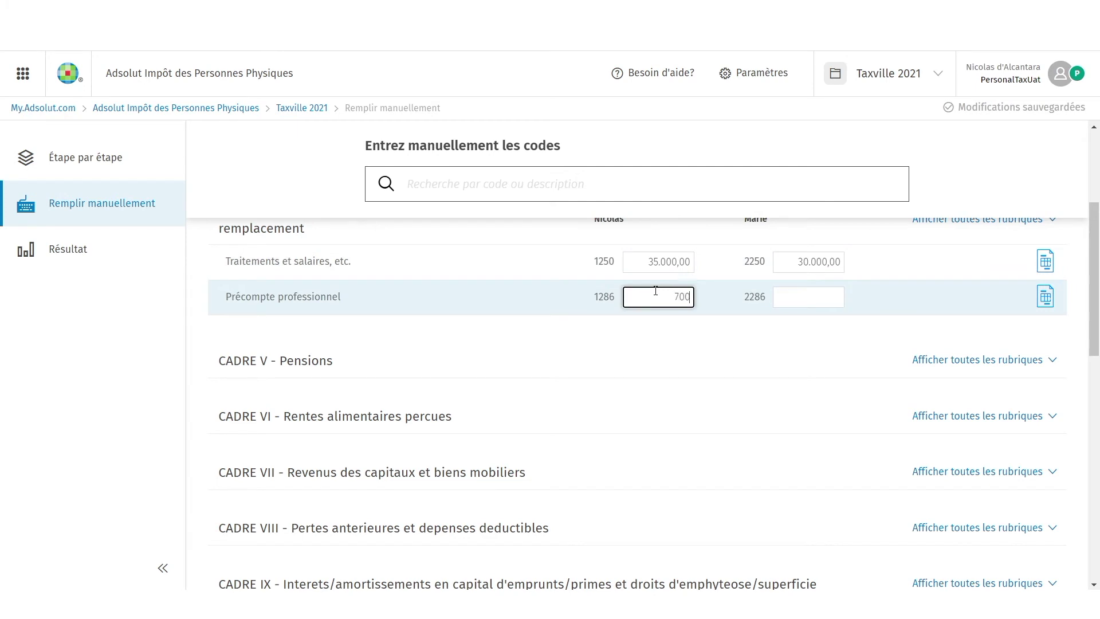
key("Tab")
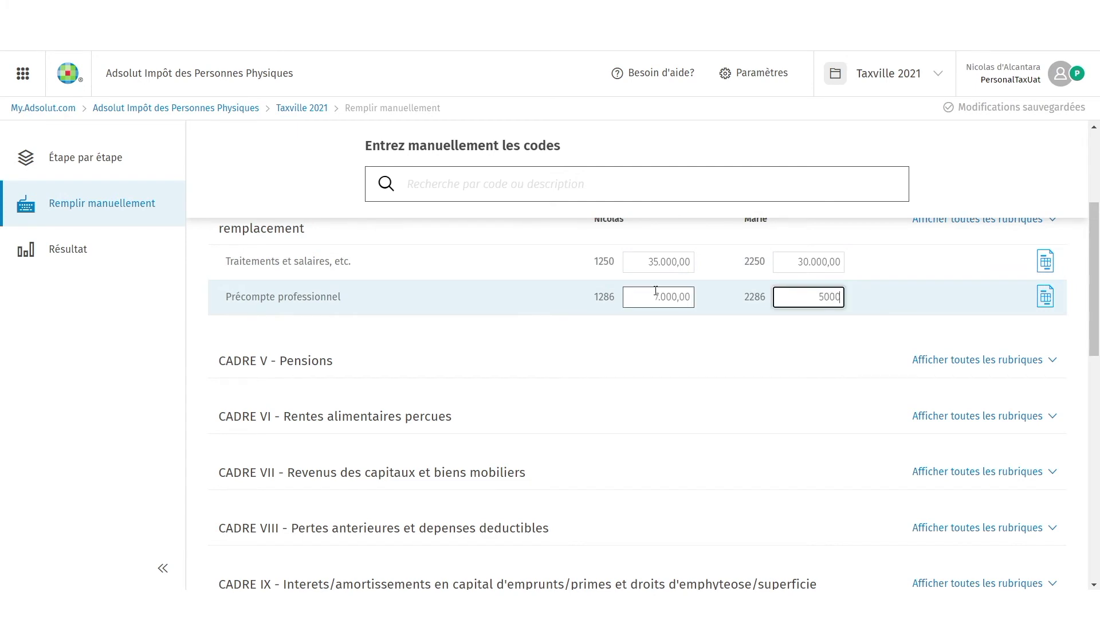
key("Return")
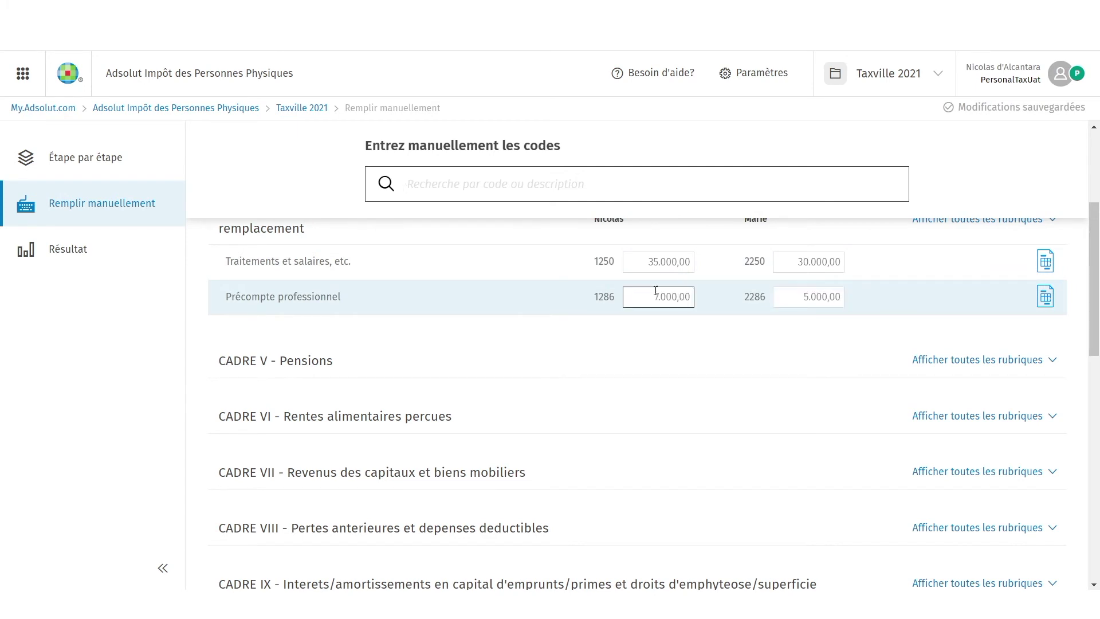
Step: Show all items of CADRE III - Revenus de biens immobiliers and look through its codes
scroll(656, 290, "up", 3)
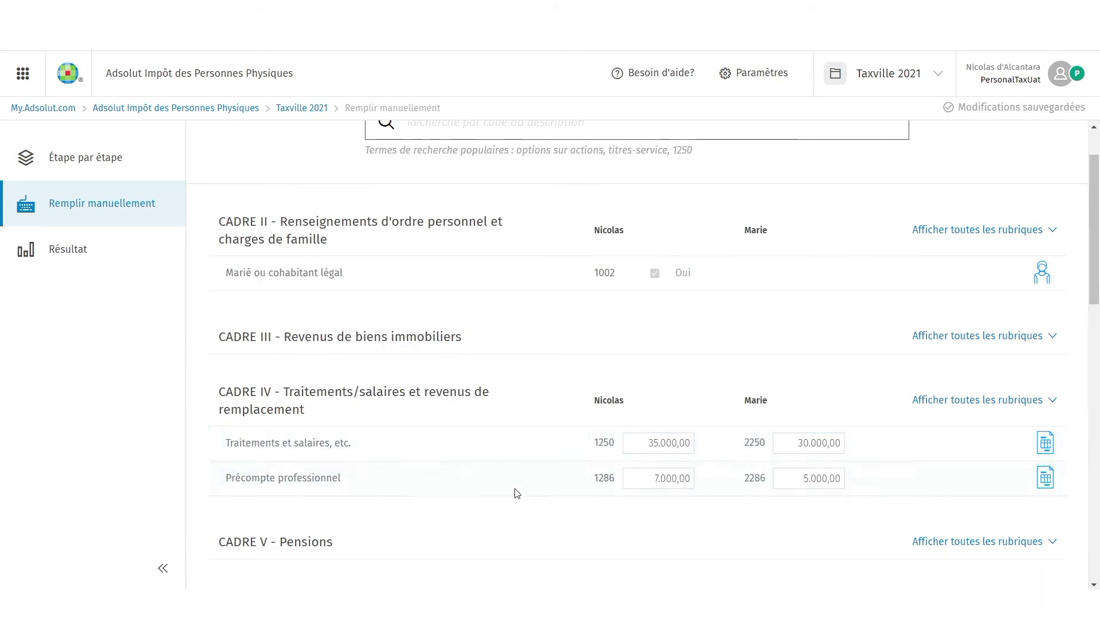
left_click(496, 348)
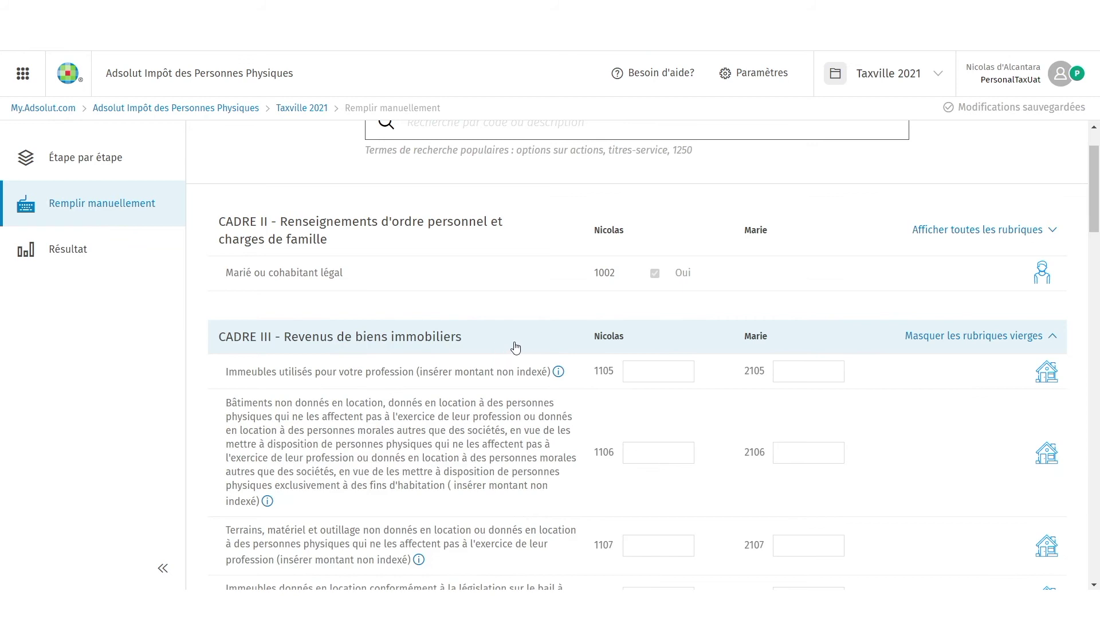
scroll(516, 346, "down", 1)
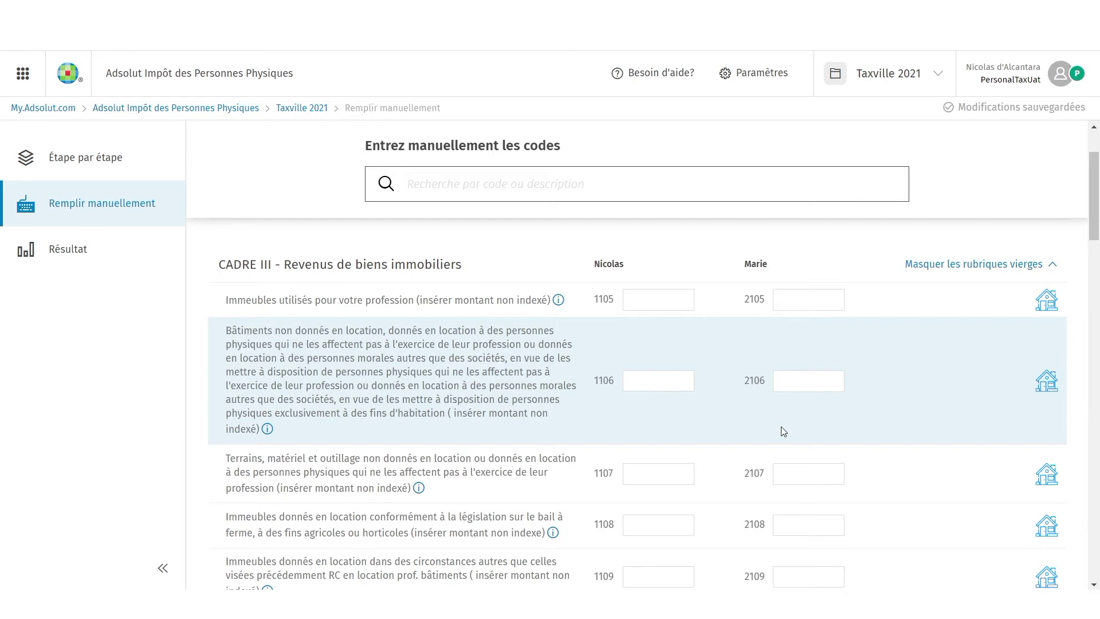
scroll(1033, 397, "down", 3)
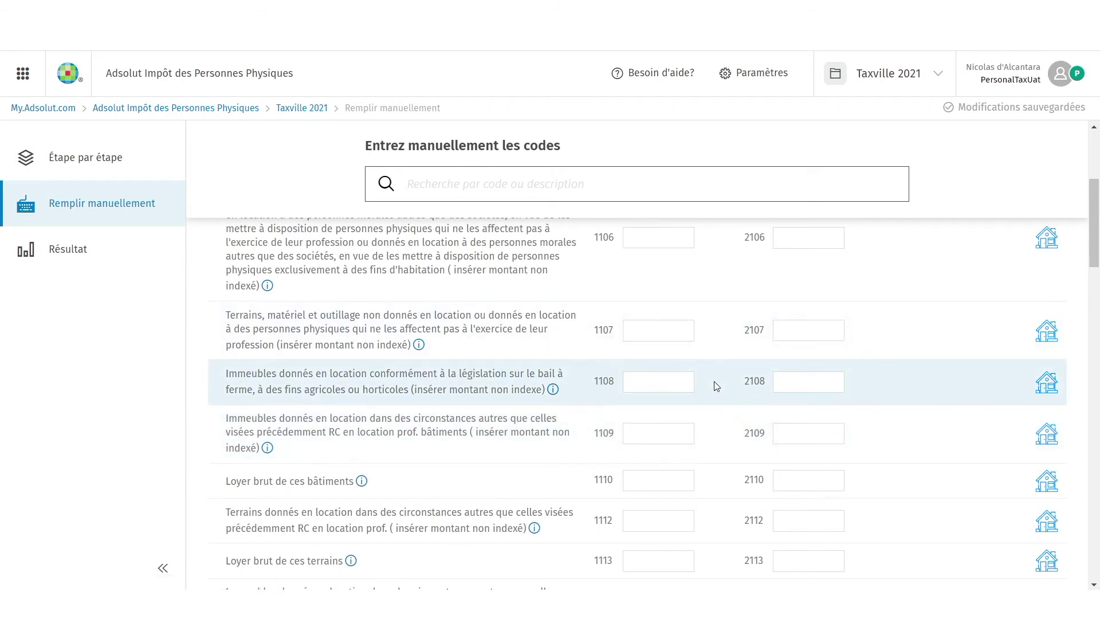
Step: Review the tax results: the savings advice and amount payable, the detailed calculation and the information for the declaration
left_click(82, 259)
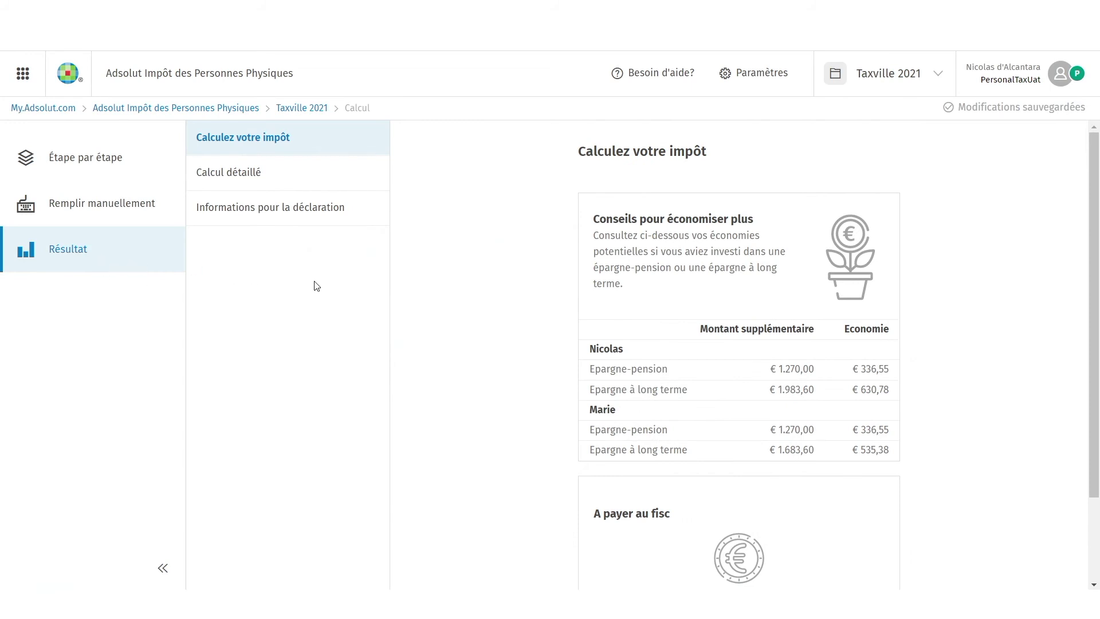
scroll(664, 297, "down", 3)
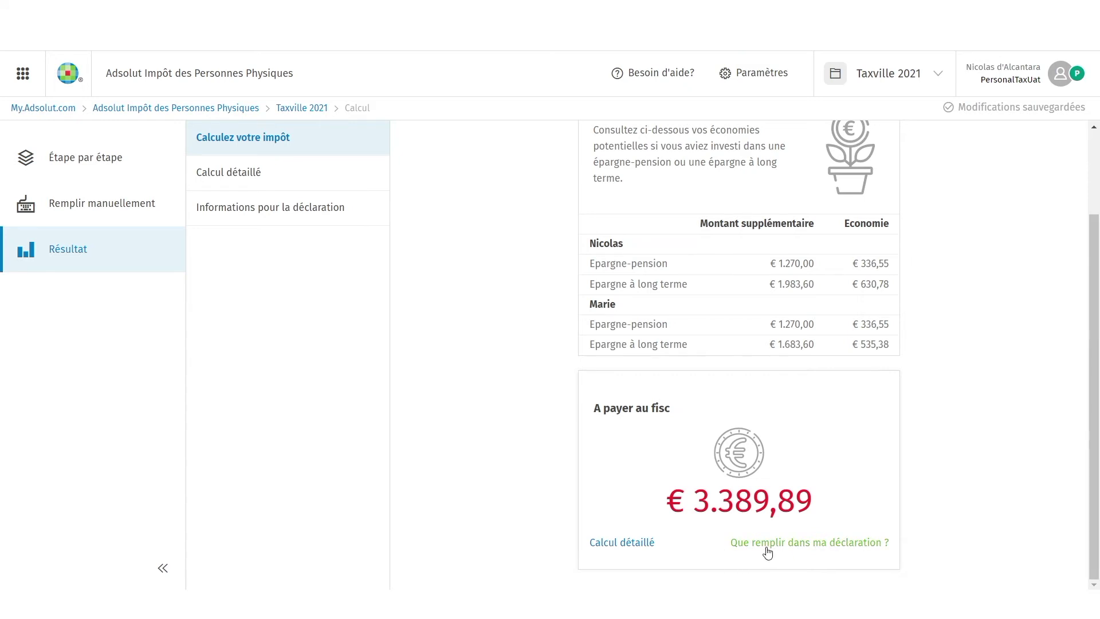
scroll(747, 286, "up", 2)
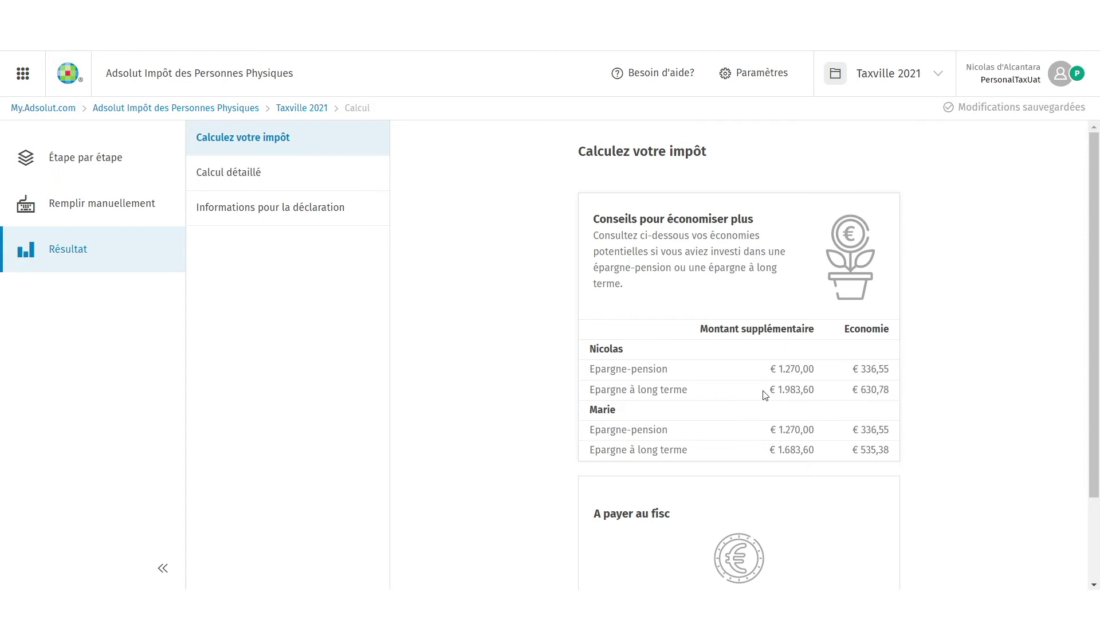
left_click(316, 173)
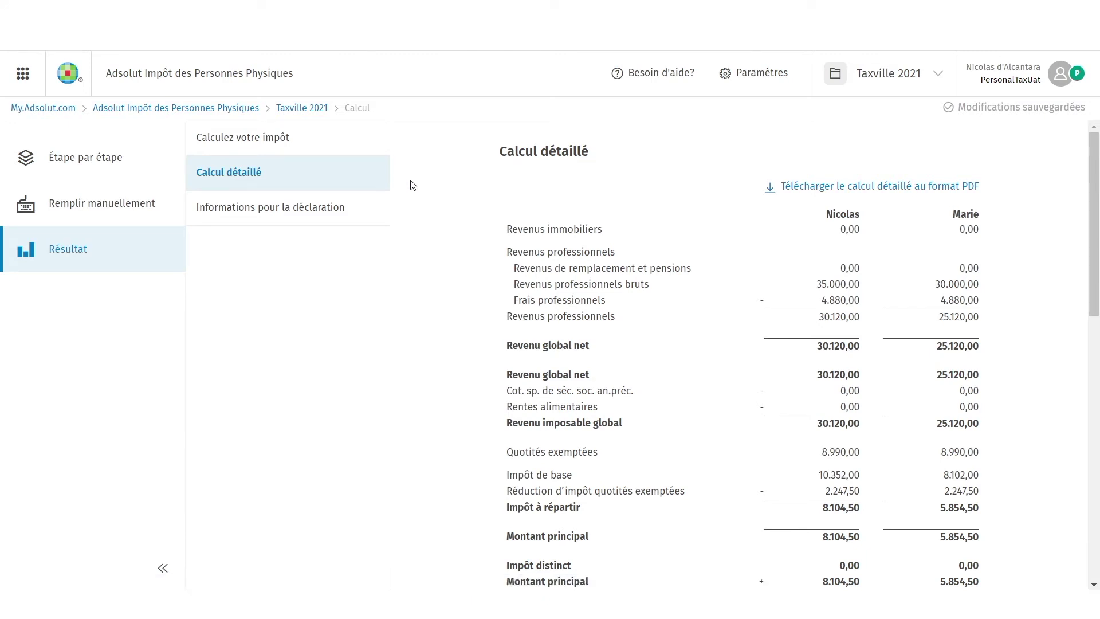
left_click(336, 213)
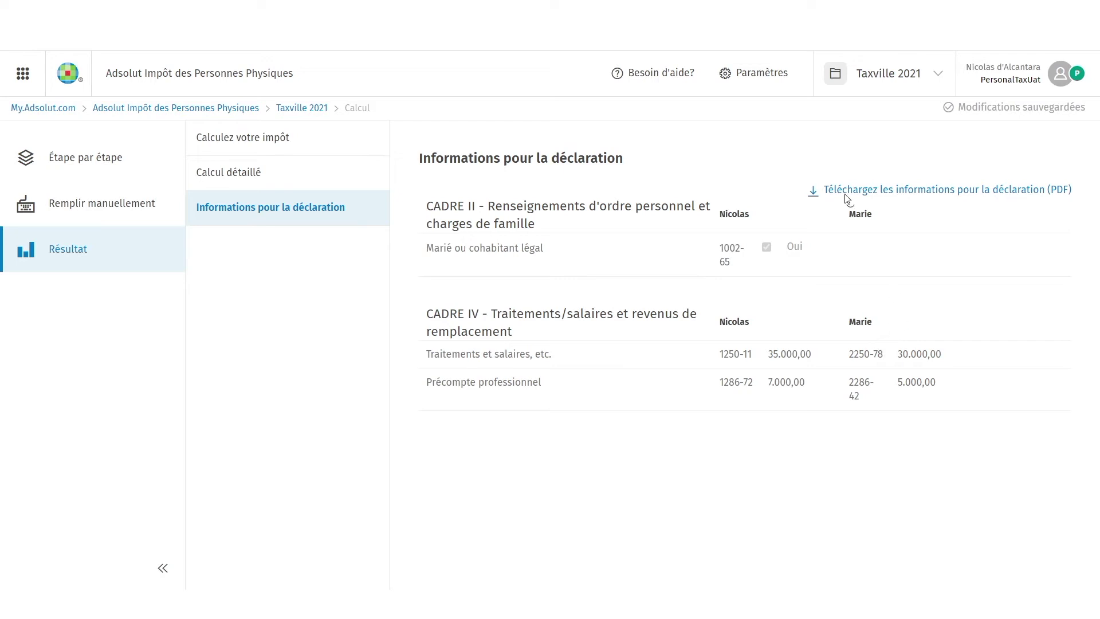
Step: Create a new declaration for 2020 income named démo Taxville, without starting from an existing declaration
left_click(205, 108)
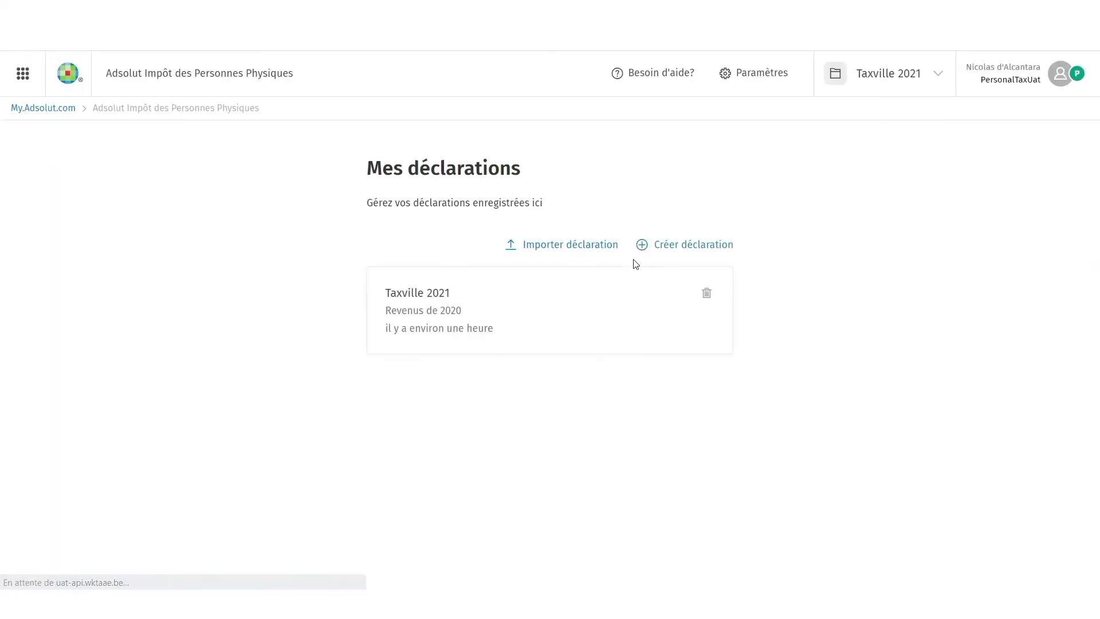
left_click(700, 247)
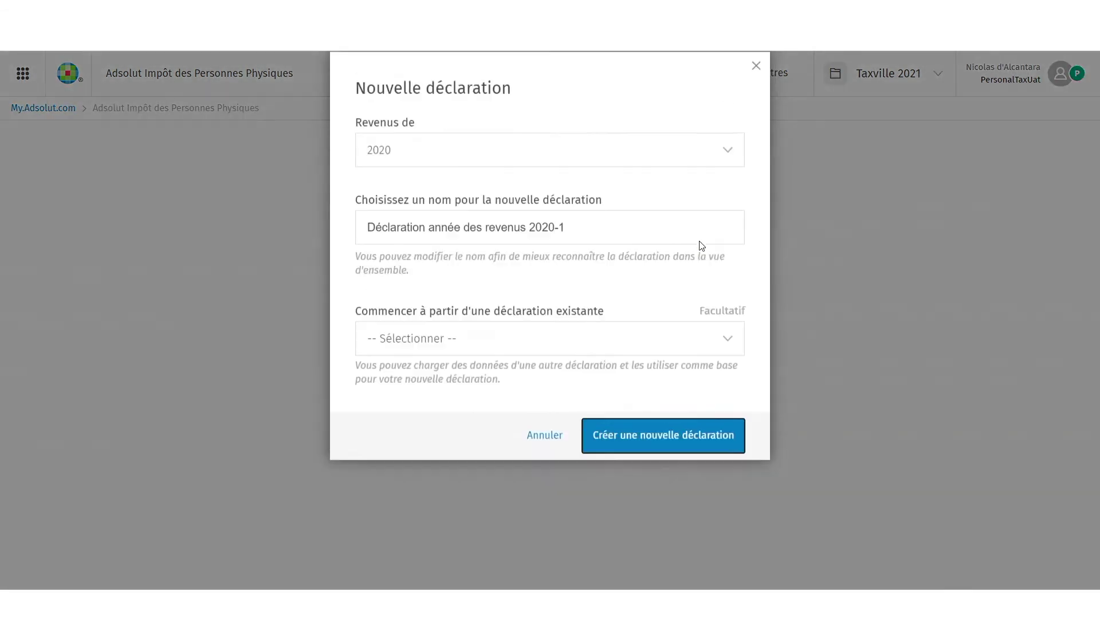
left_click(548, 224)
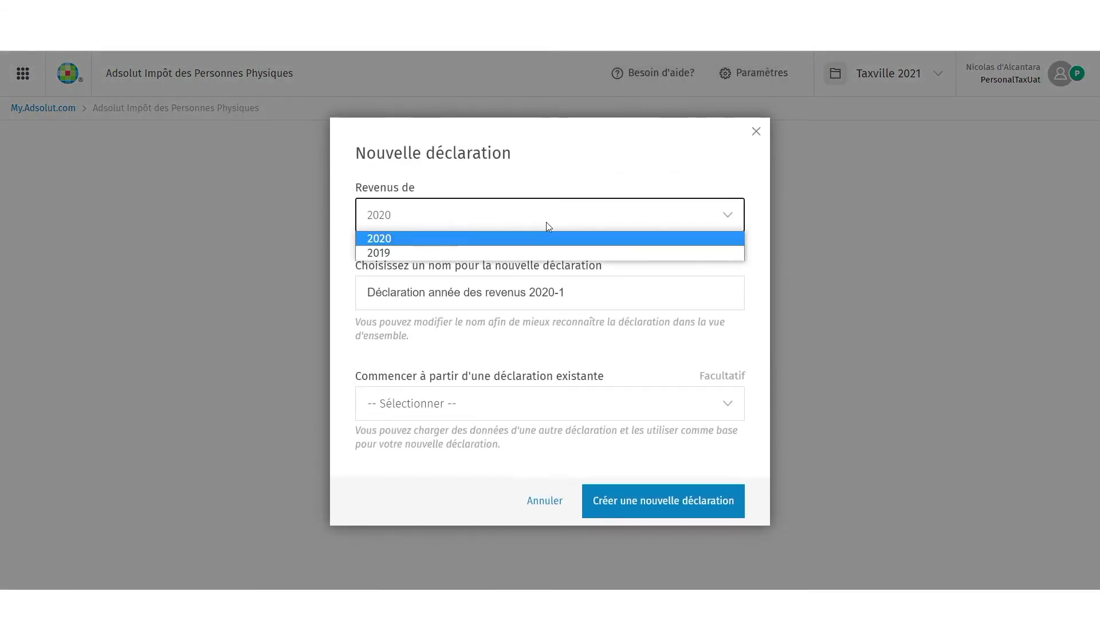
left_click(526, 244)
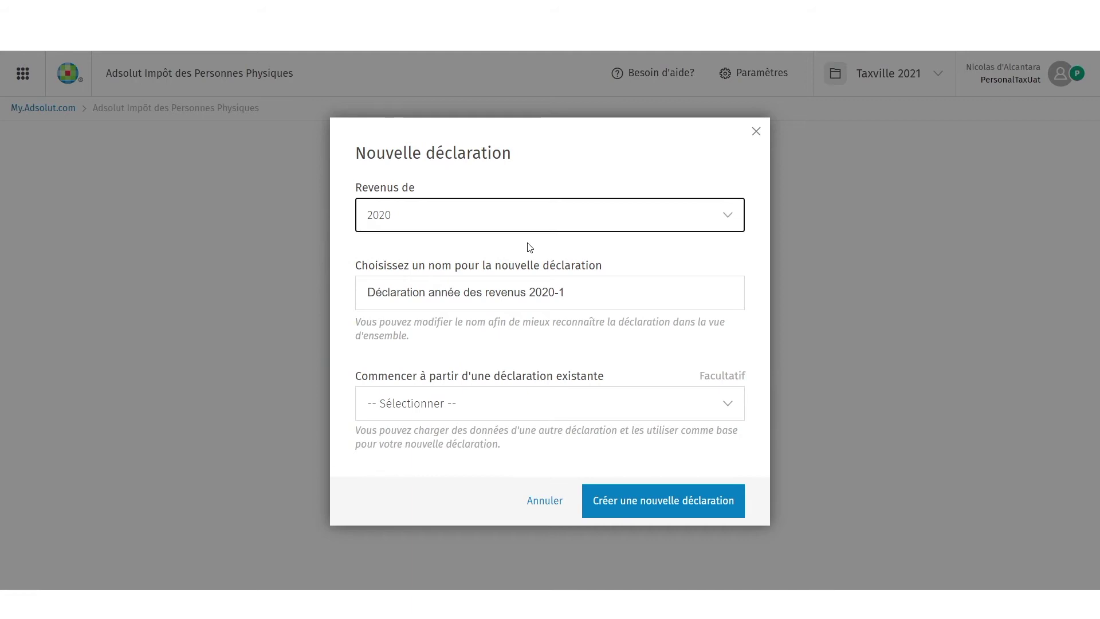
left_click(604, 294)
triple_click(605, 294)
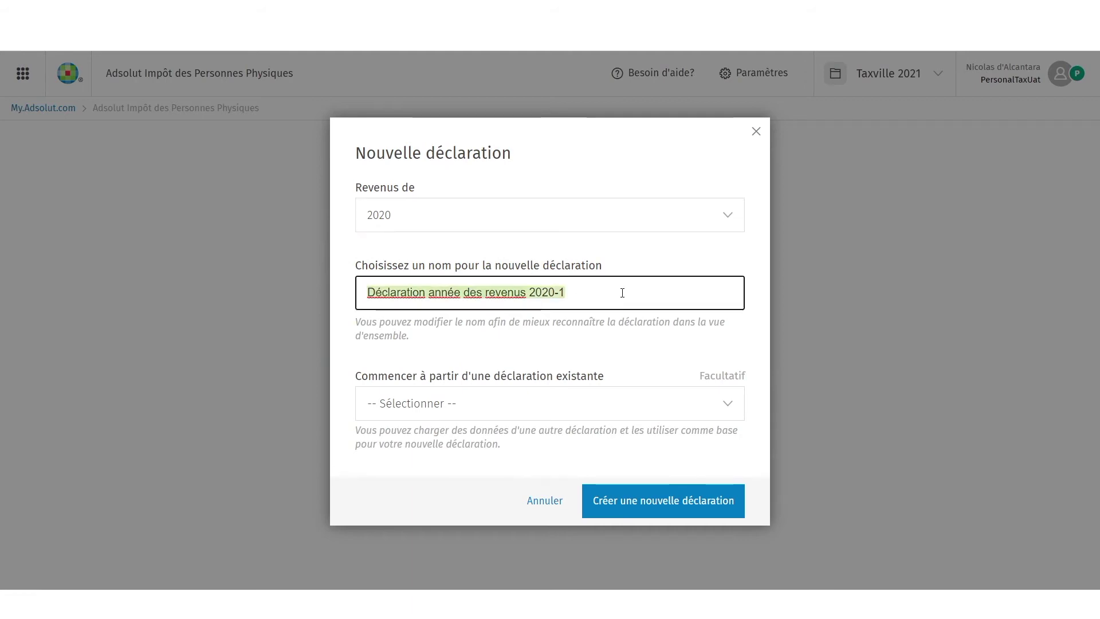
type("démo Taxville")
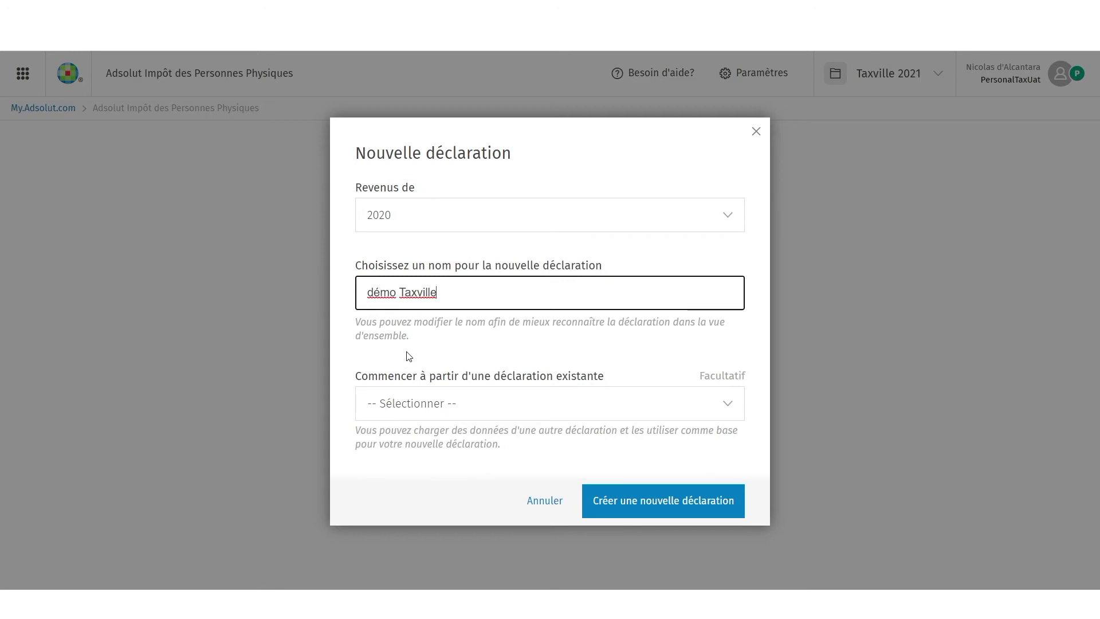
left_click(475, 403)
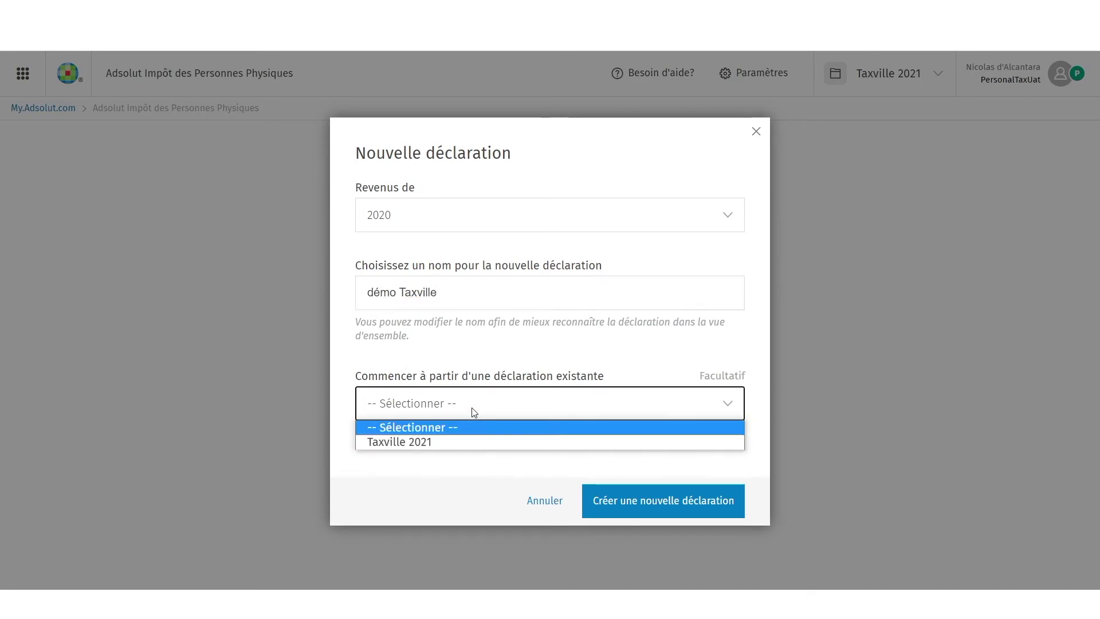
left_click(475, 413)
left_click(663, 501)
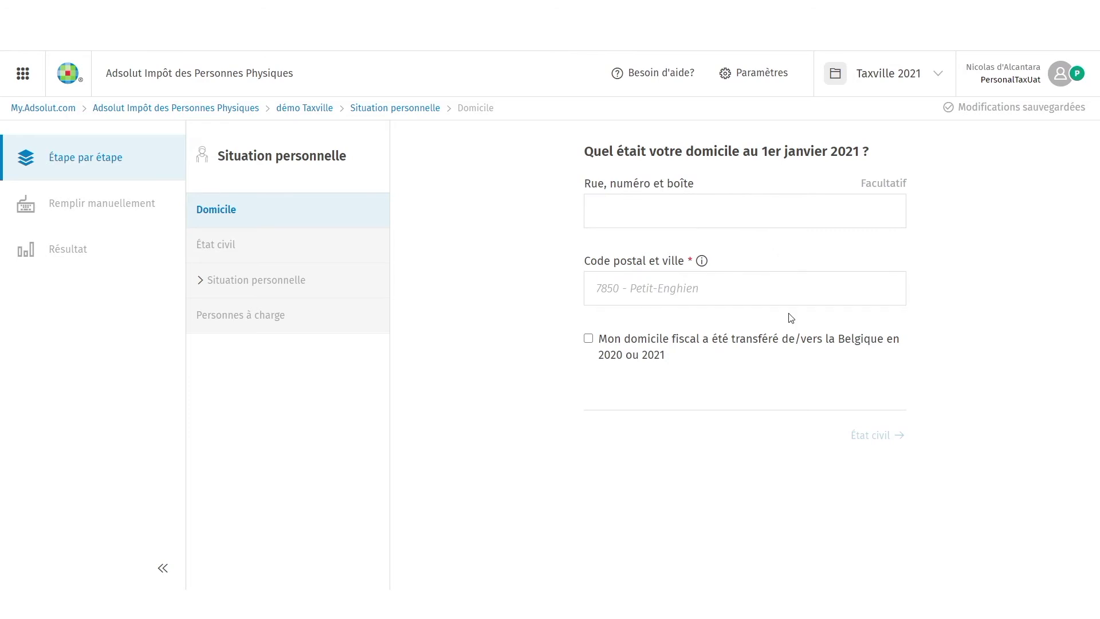
Step: Set the domicile on 1 January 2021 to 5000 - Namur and the marital status to marié(e)
left_click(734, 302)
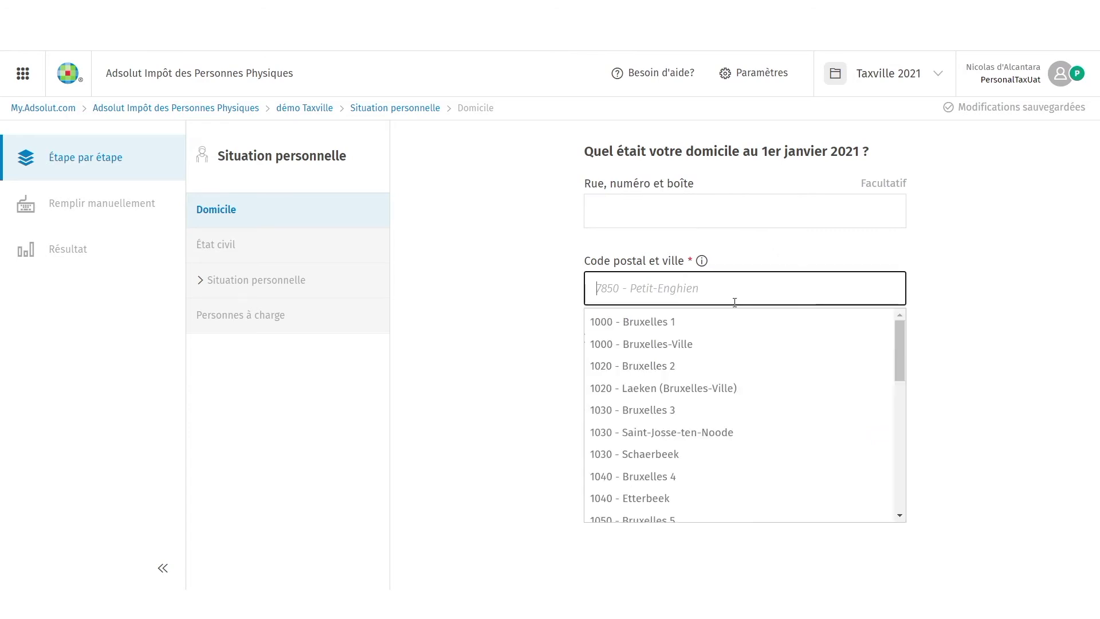
type("5000")
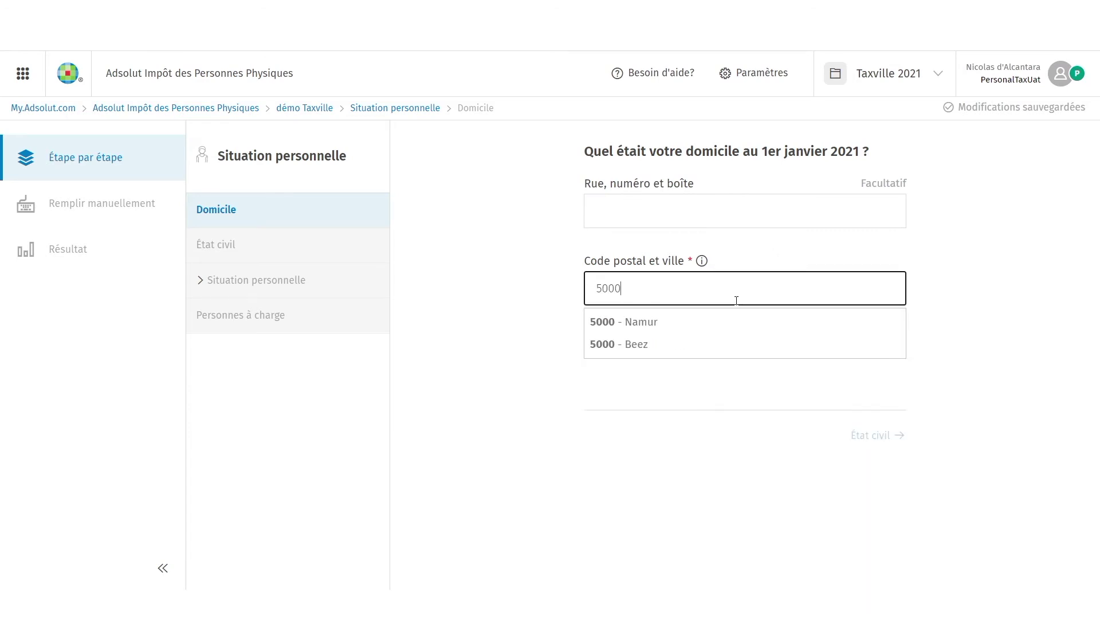
left_click(712, 331)
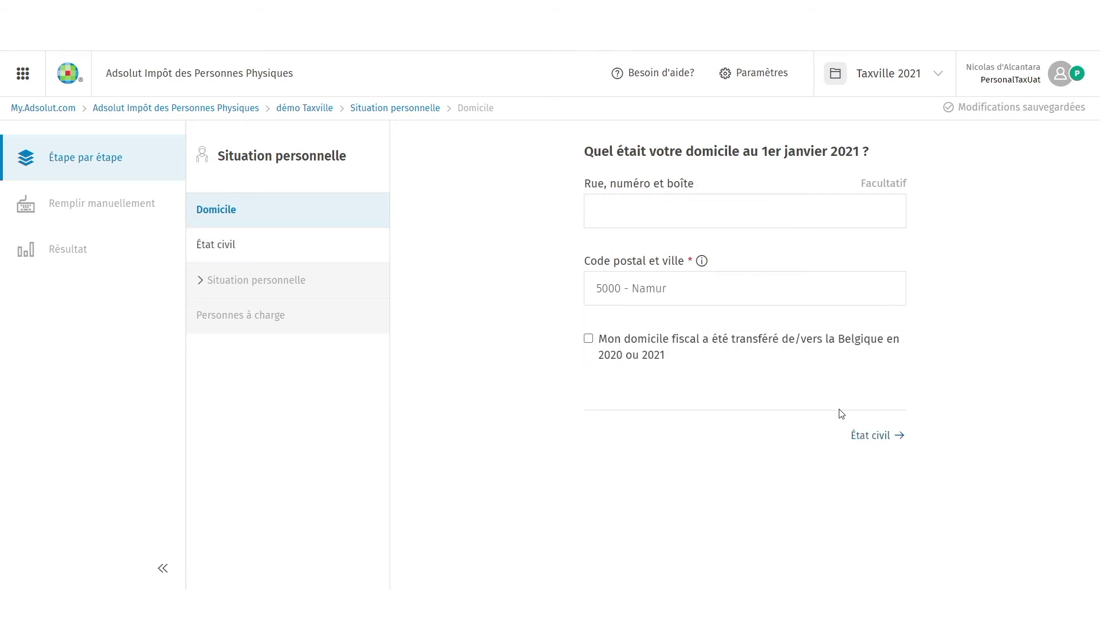
left_click(867, 436)
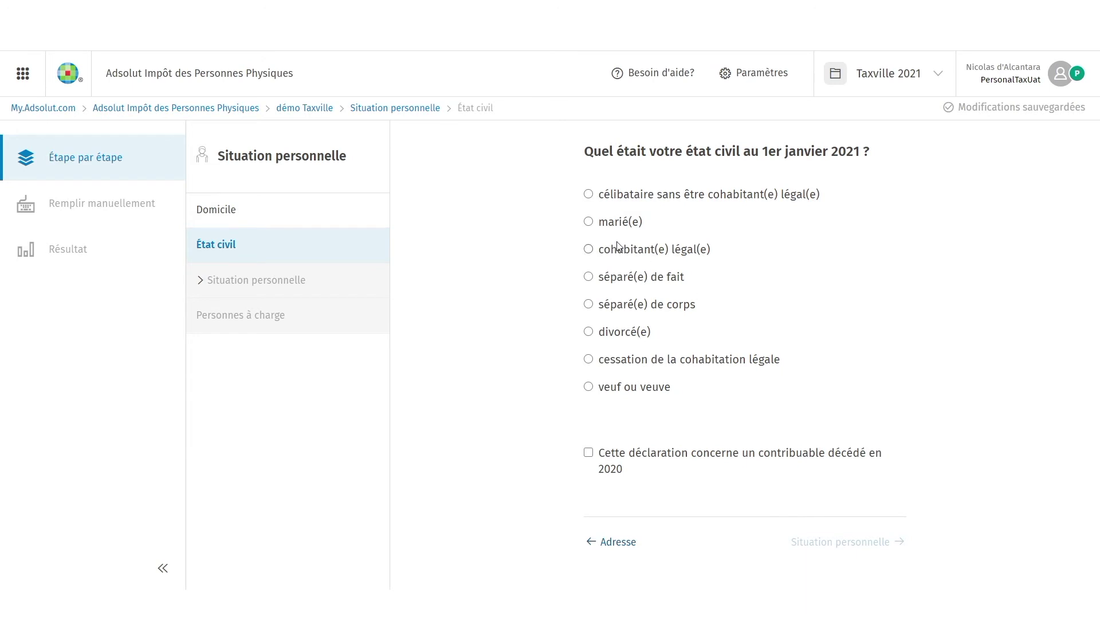
left_click(589, 225)
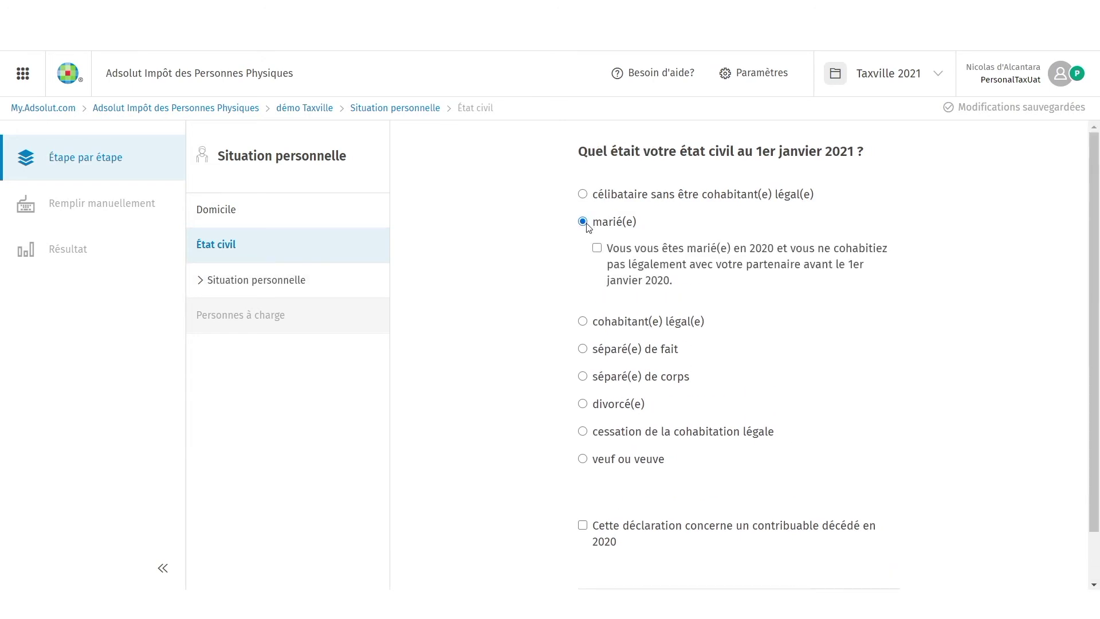
scroll(867, 387, "down", 1)
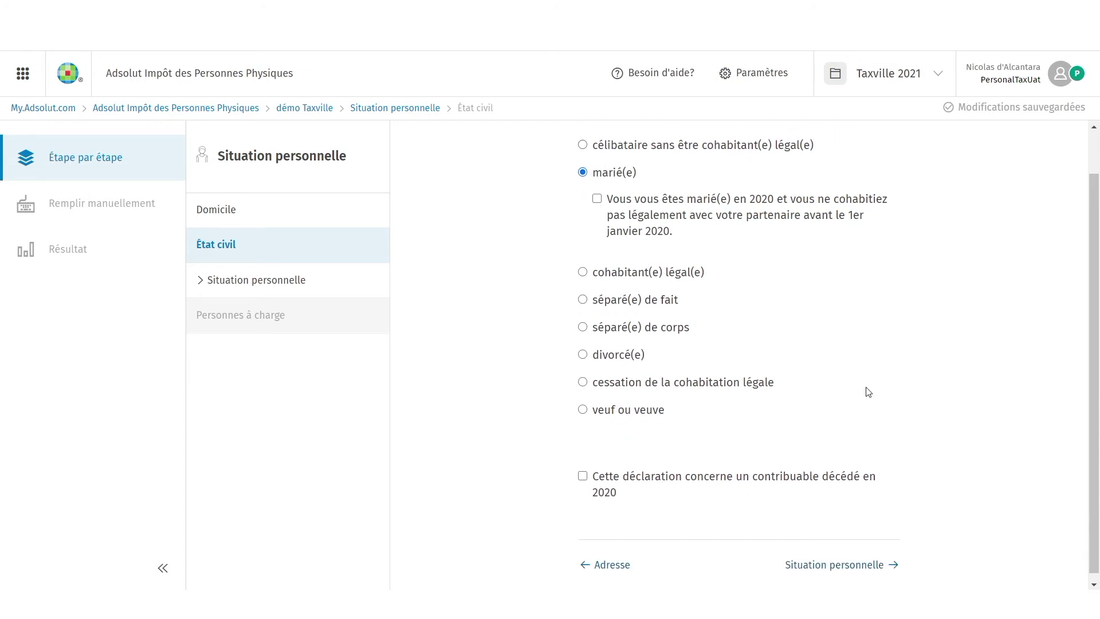
left_click(880, 560)
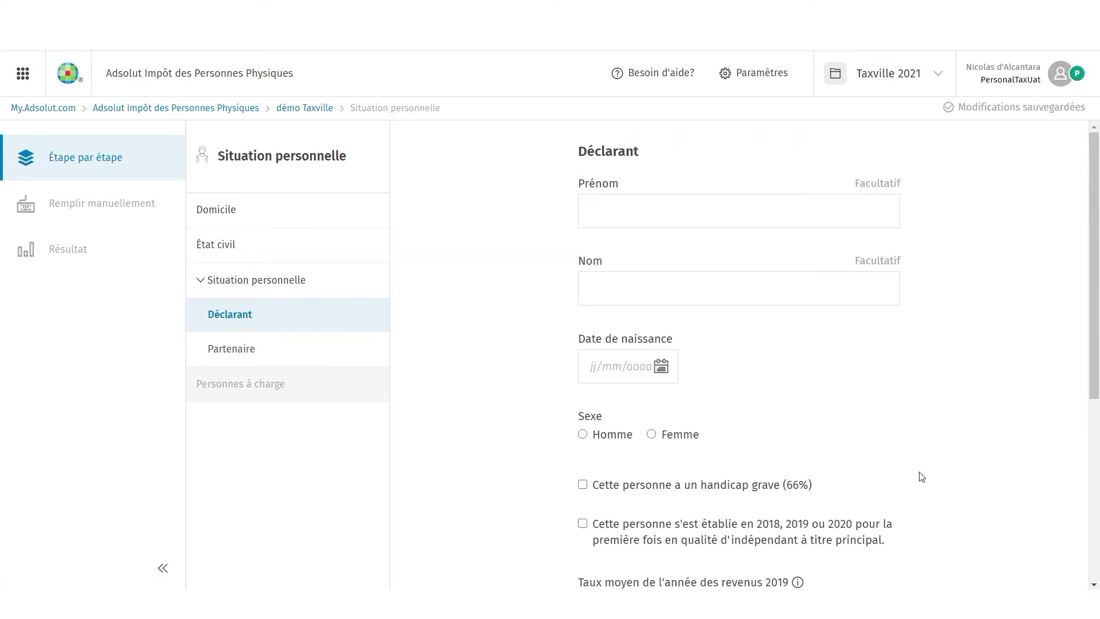
Step: Enter the declarant's first name, set the sex to Homme and continue to the partner's details
left_click(743, 224)
type("Henri")
key("Tab")
left_click(583, 435)
scroll(815, 386, "down", 5)
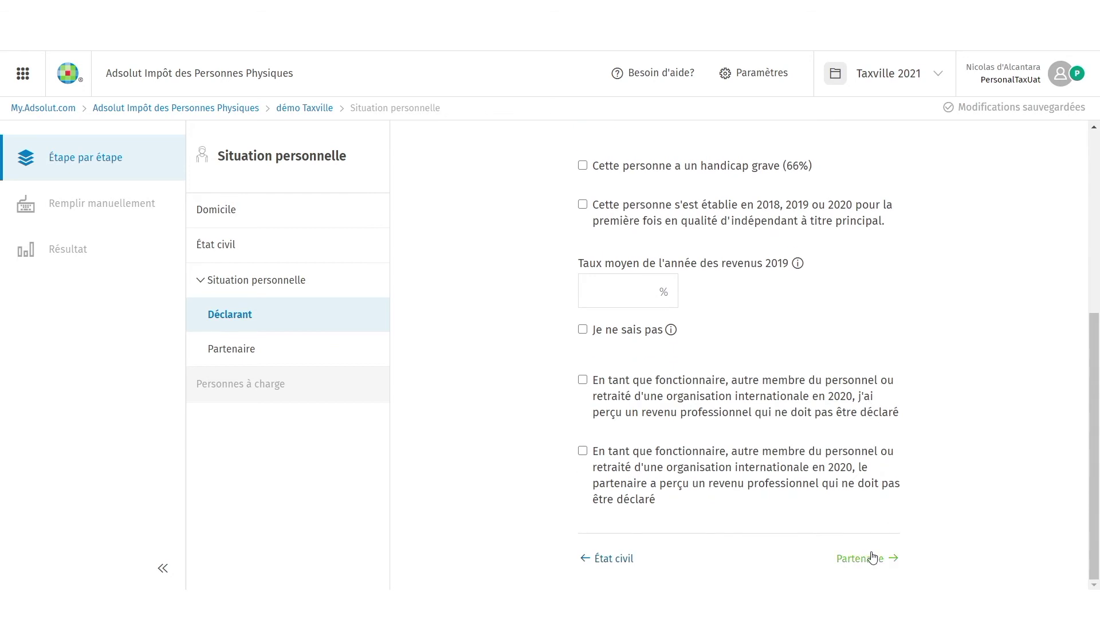
left_click(872, 557)
Step: Enter the partner's first name, set the sex to Femme and complete the personal situation without adding dependants
left_click(686, 204)
type("Marie")
scroll(686, 229, "down", 2)
left_click(651, 290)
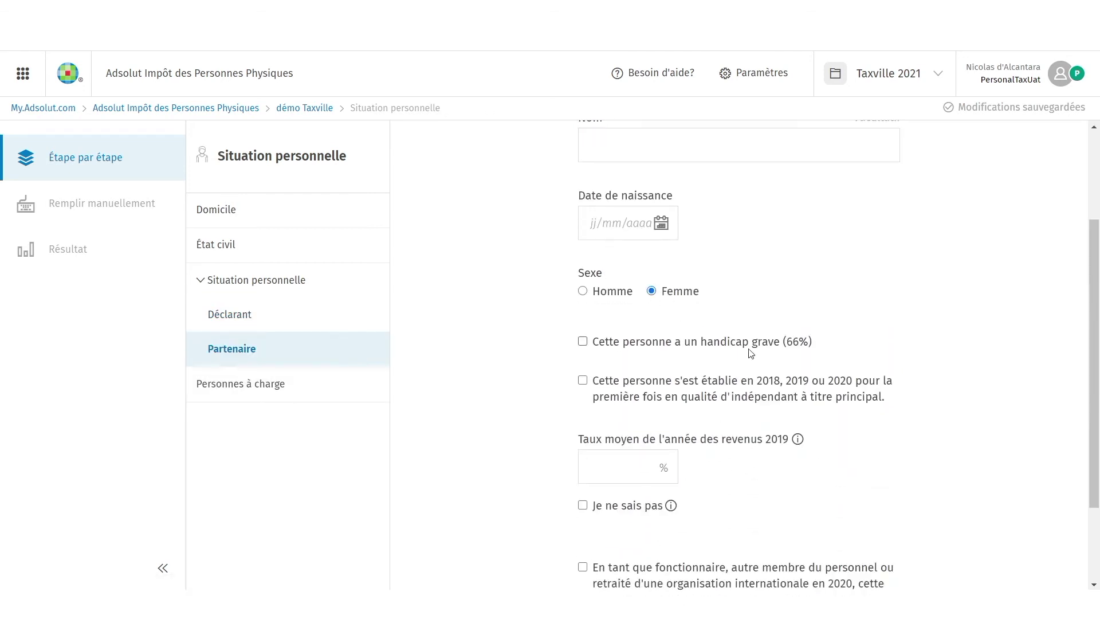
scroll(863, 427, "down", 2)
left_click(871, 560)
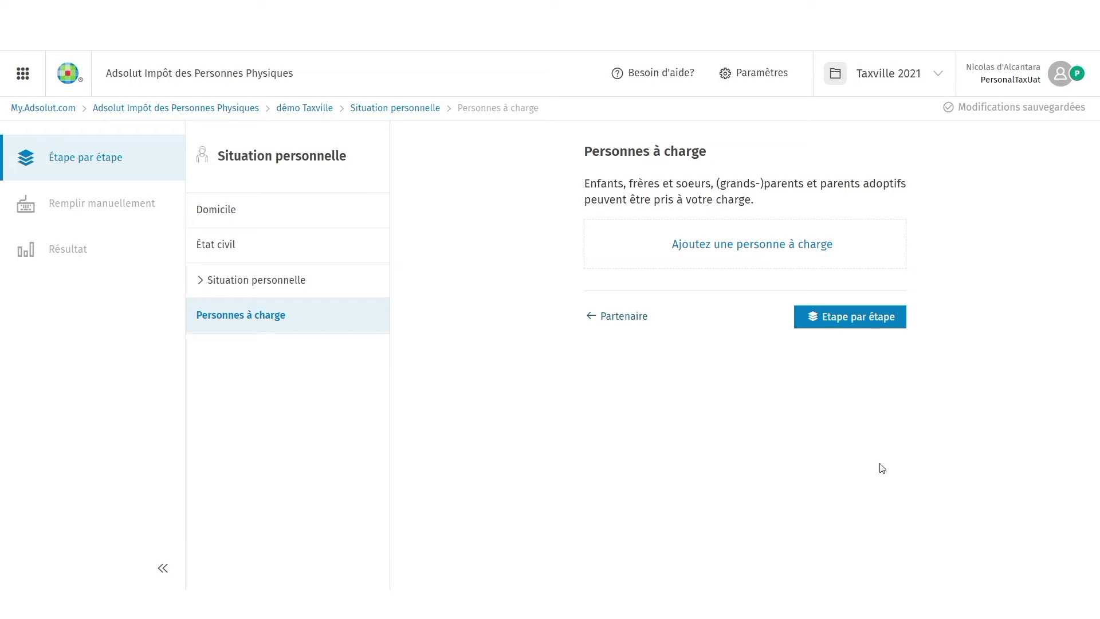
left_click(867, 326)
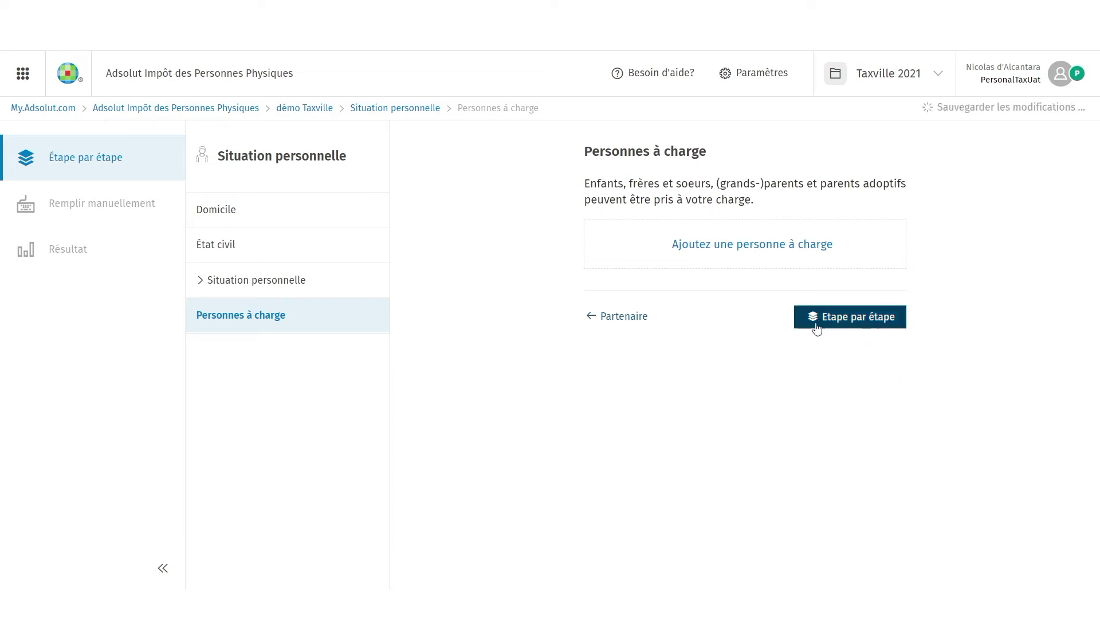
left_click(864, 325)
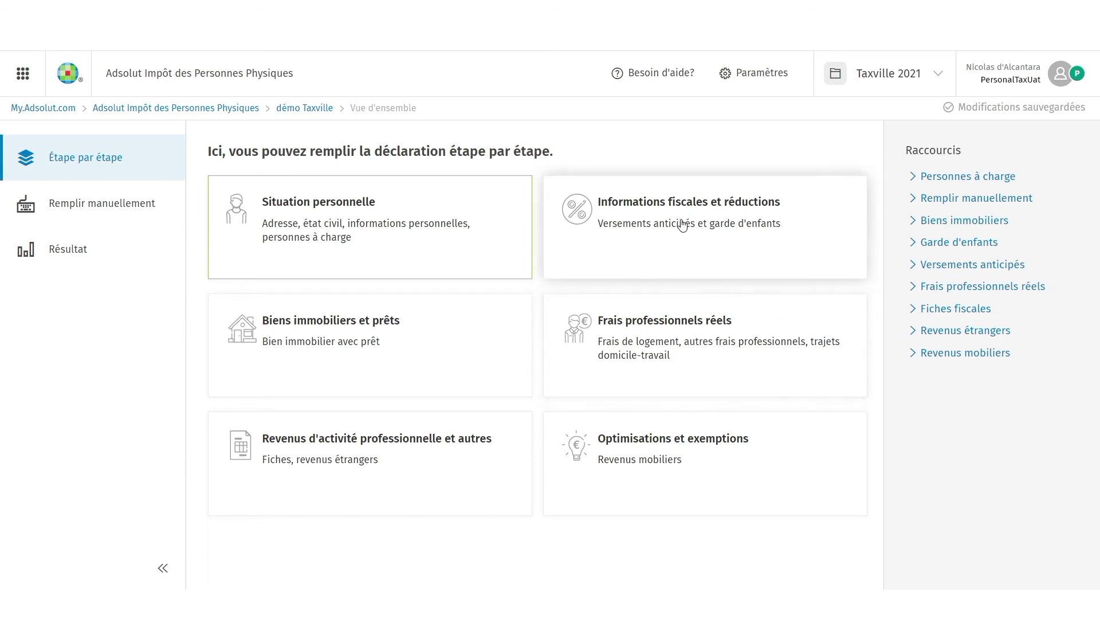
Step: Add a 281.10 - Salaires slip for the declarant with description abc and 35000 in Rémunérations ordinaires (code 250)
left_click(434, 452)
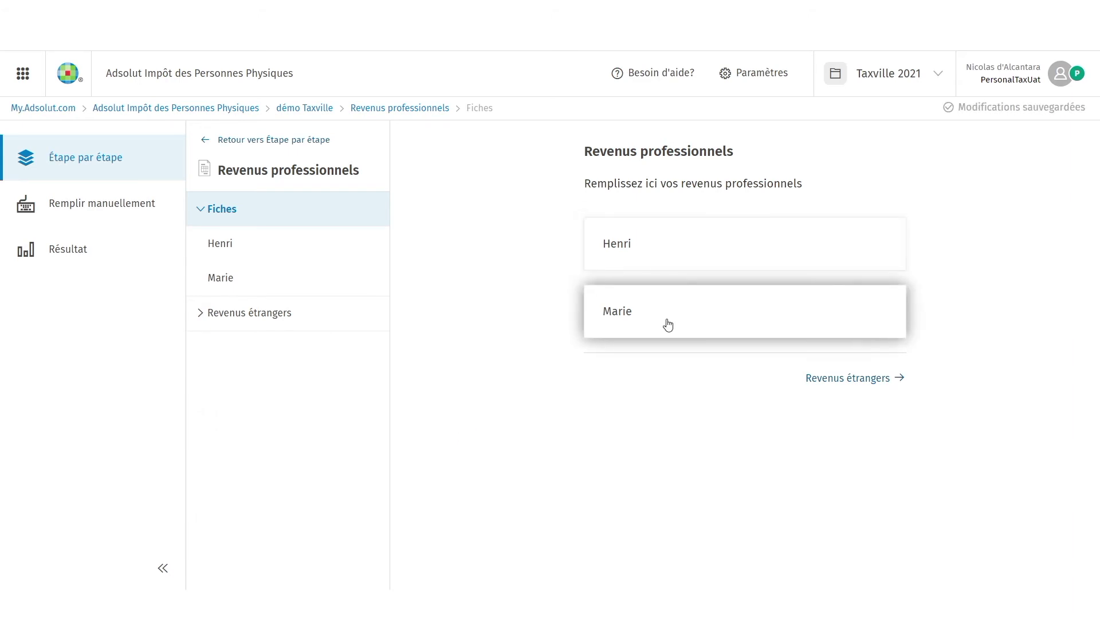
left_click(688, 254)
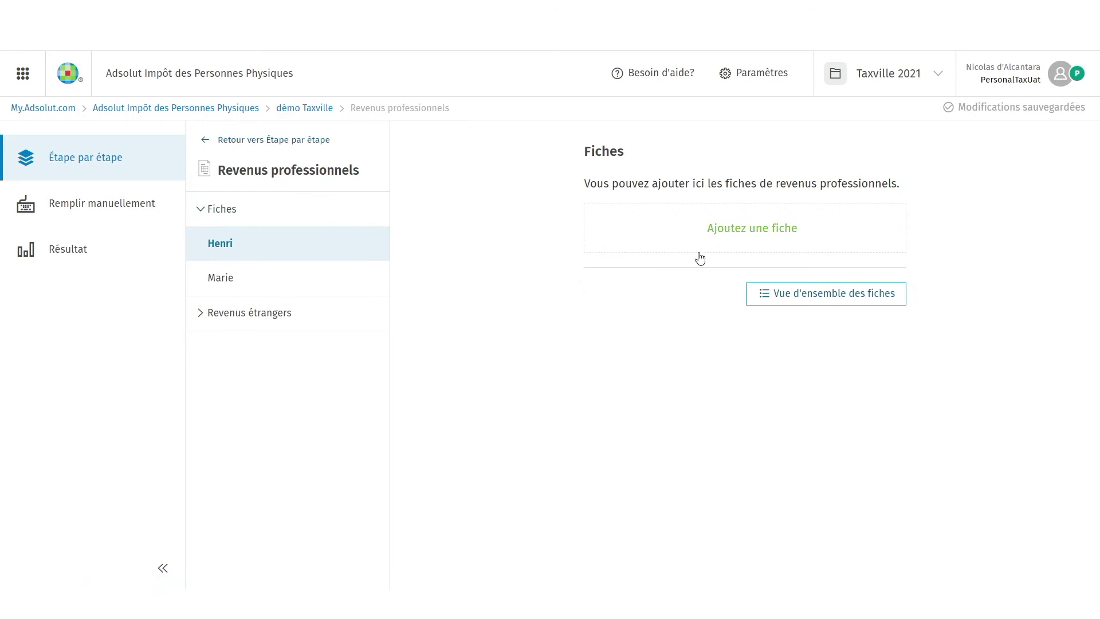
left_click(760, 235)
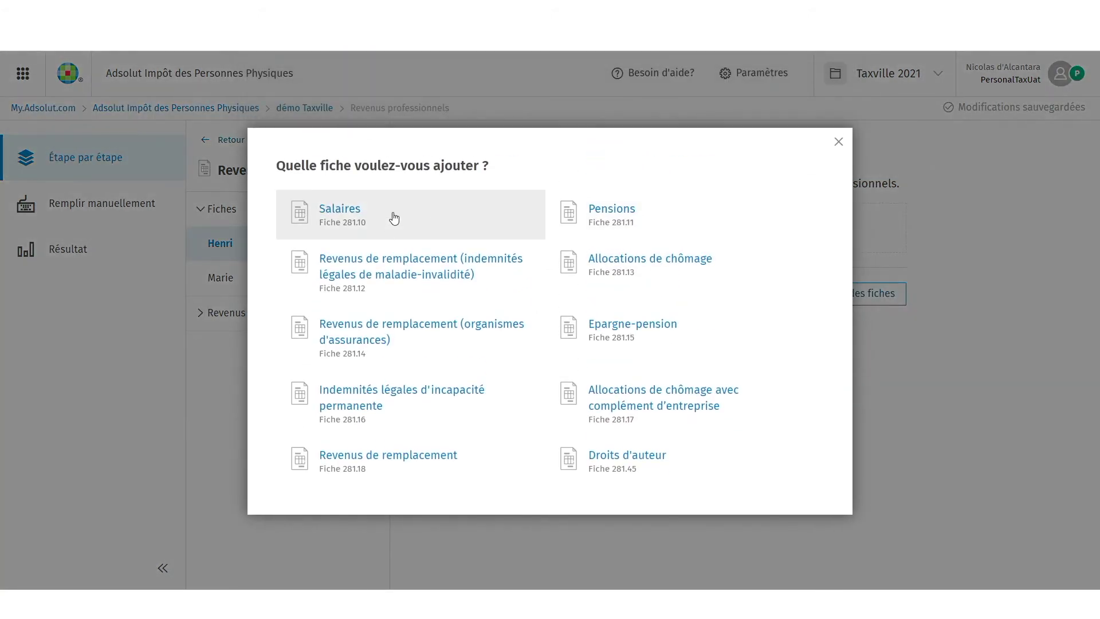
left_click(394, 218)
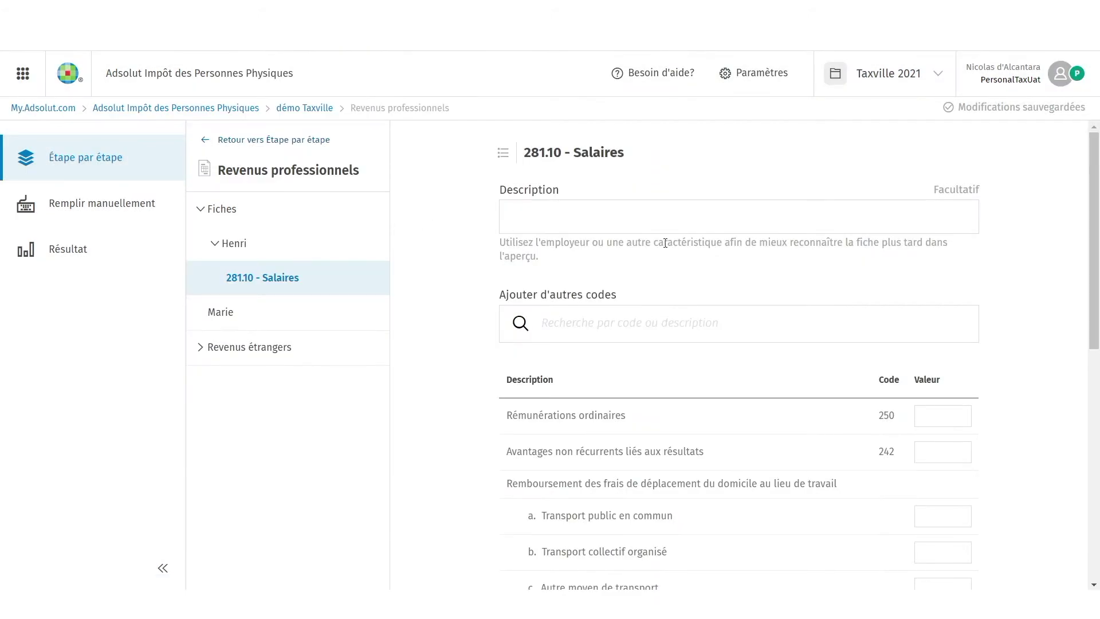
left_click(694, 214)
type("abc")
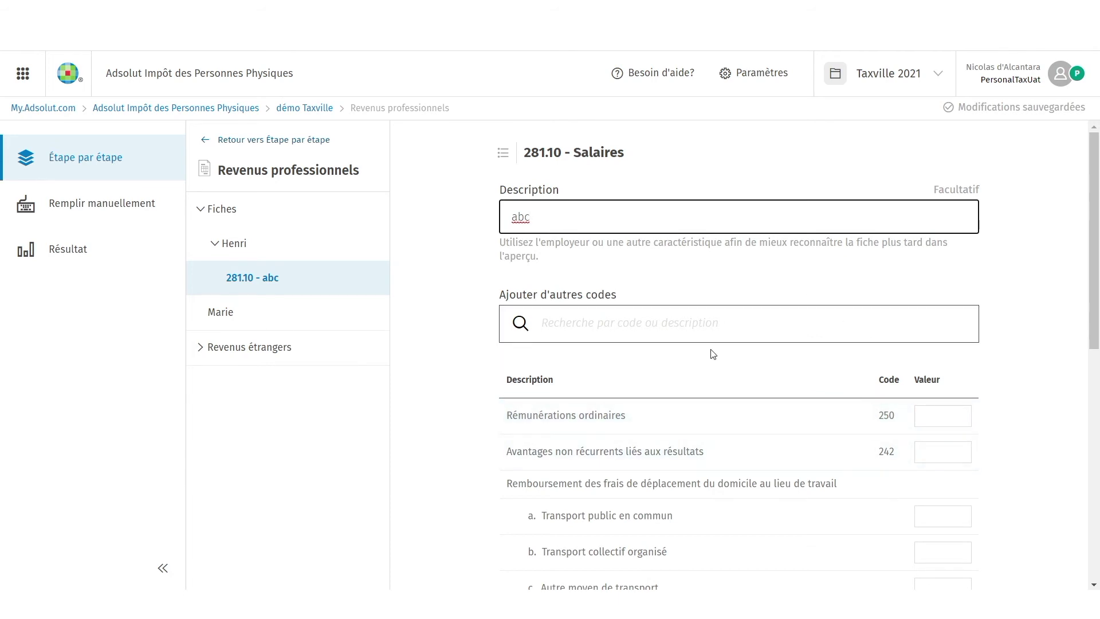
left_click(676, 320)
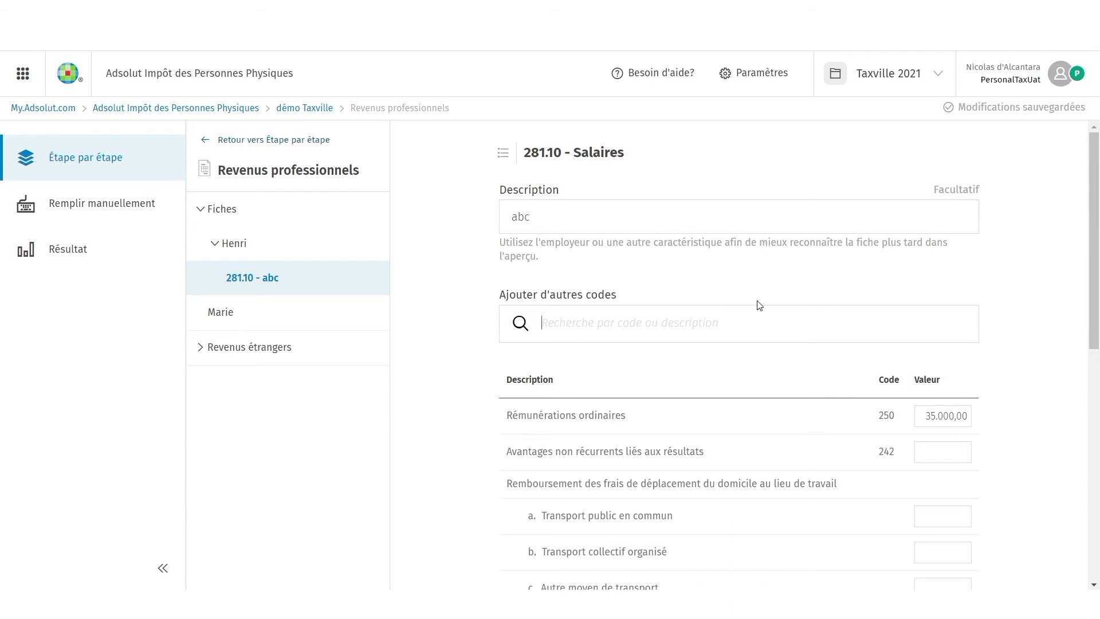
Step: Add a foreign income entry from France for the partner
left_click(287, 345)
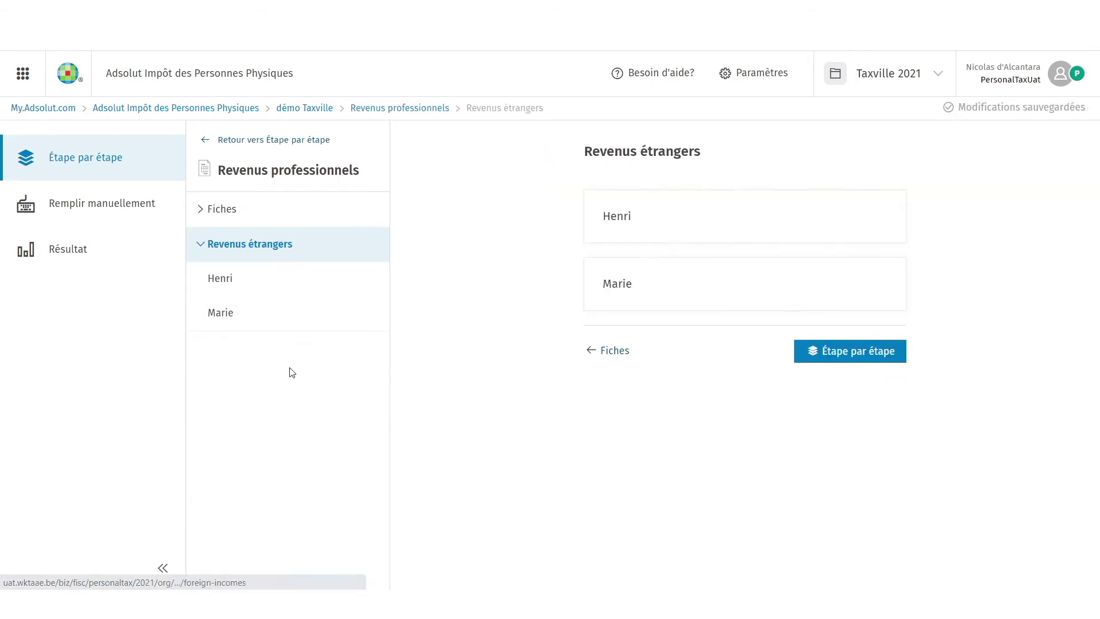
left_click(261, 322)
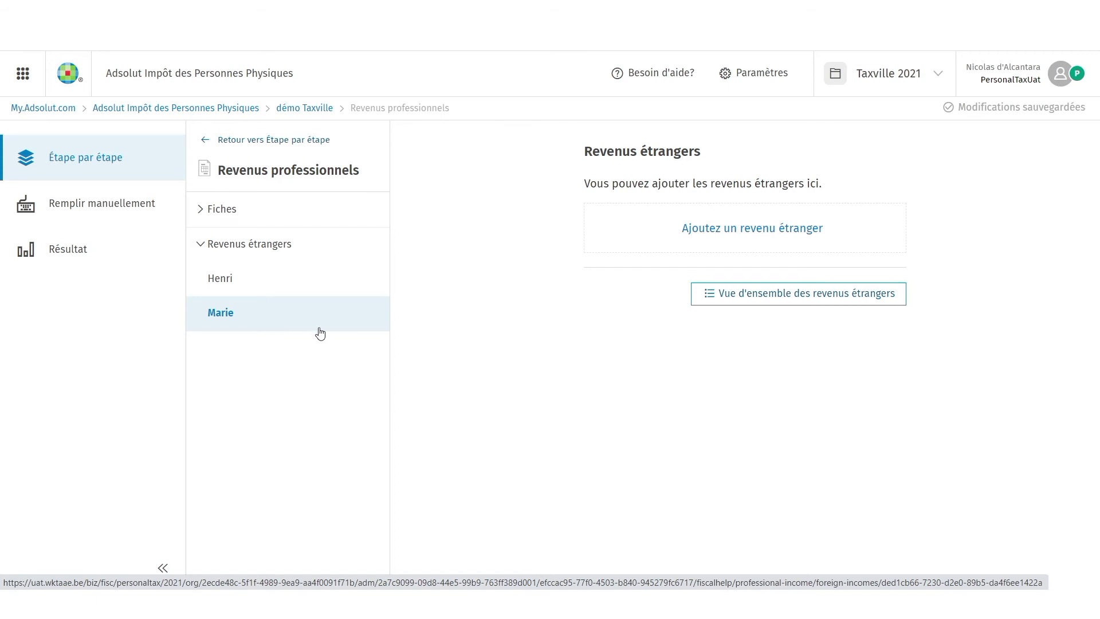
left_click(774, 236)
left_click(506, 307)
type("France")
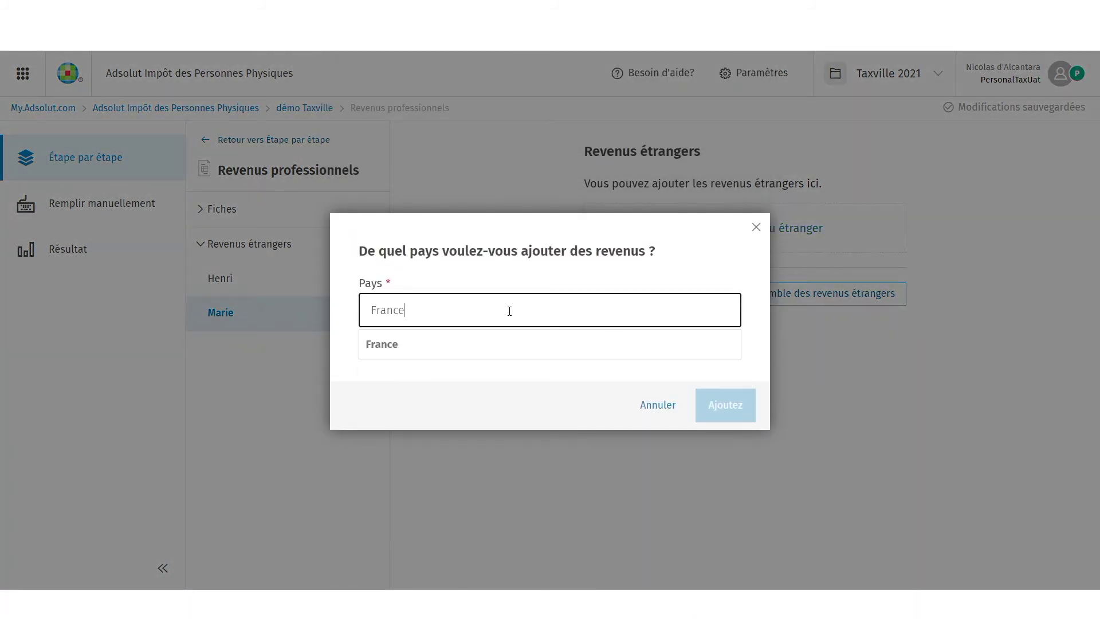
left_click(501, 344)
left_click(737, 404)
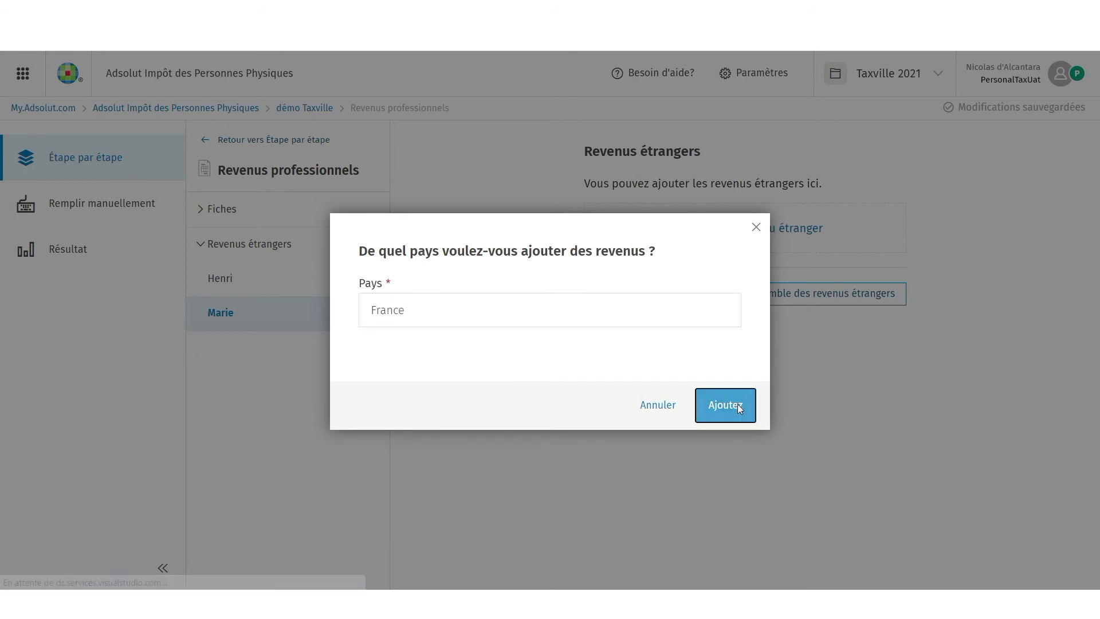
Step: Enter 30000 for salaries under code 2250 in the partner's French income
scroll(870, 333, "down", 1)
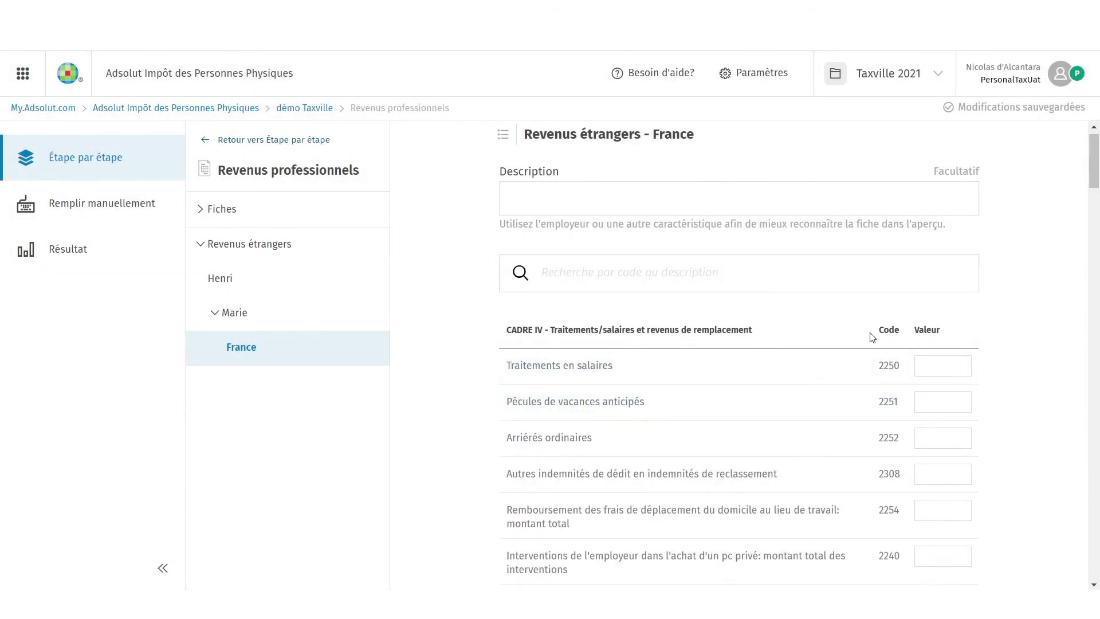
scroll(869, 337, "down", 1)
left_click(946, 314)
type("30000")
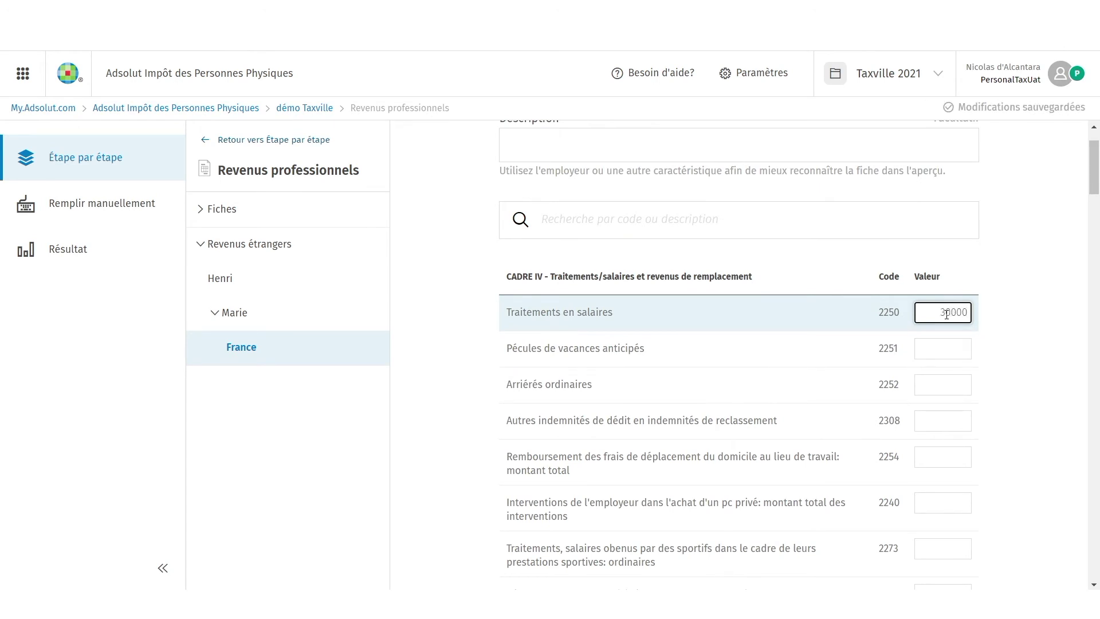
scroll(946, 314, "up", 1)
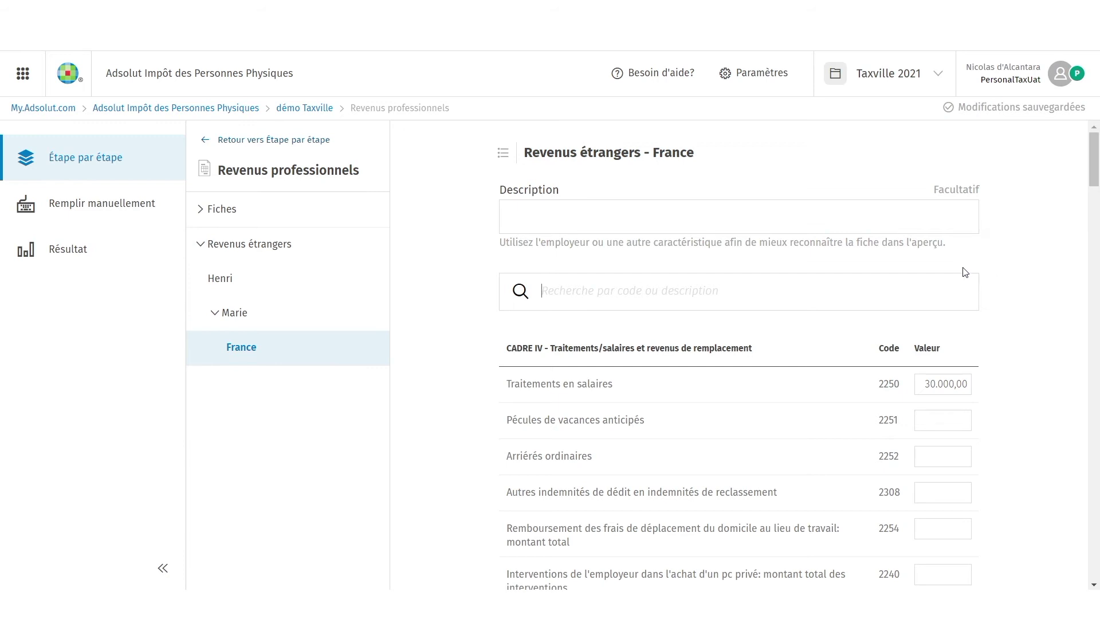
Step: Check the entered salaries in the manual entry overview and the information for the declaration in the results
left_click(89, 207)
scroll(705, 360, "down", 1)
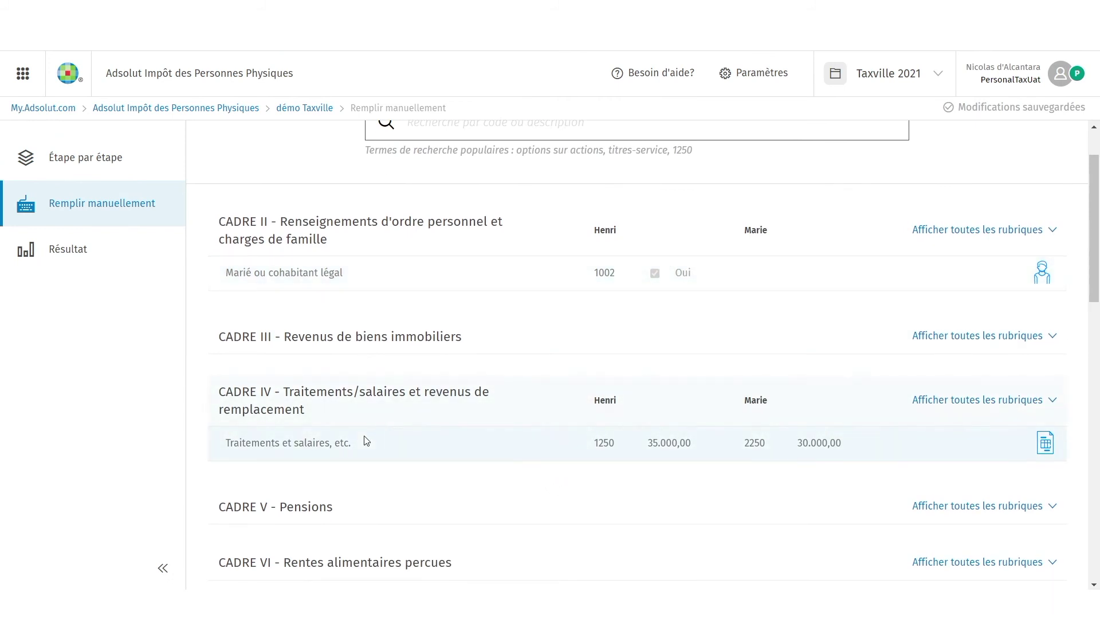
left_click(110, 257)
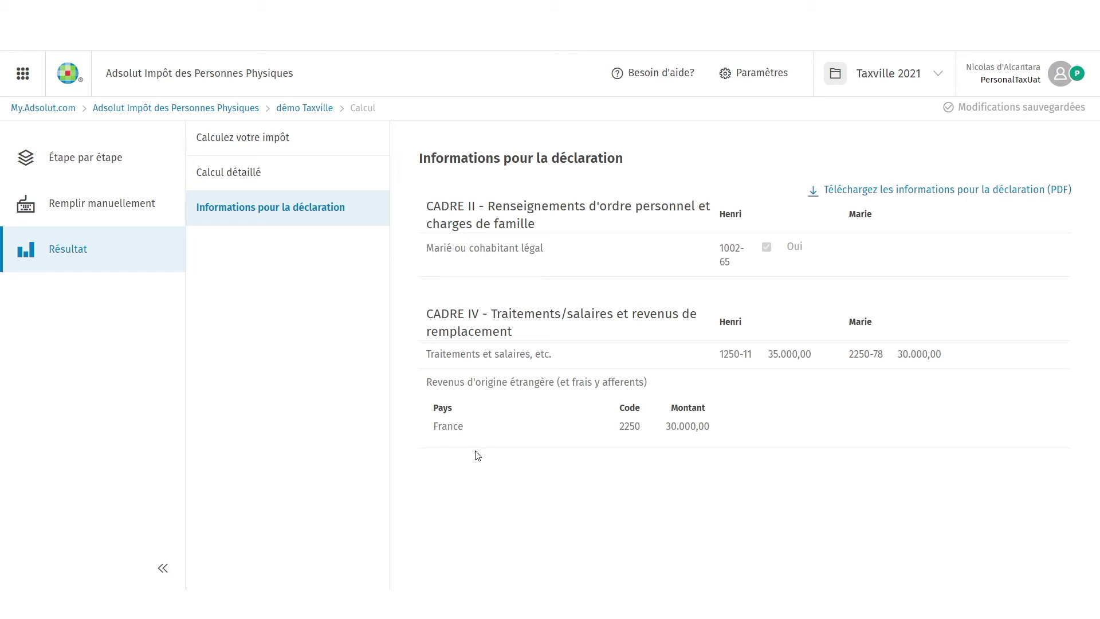
Step: Return to the step-by-step entry and add a Belgian dwelling (Habitation) under Biens immobiliers et prêts
right_click(287, 126)
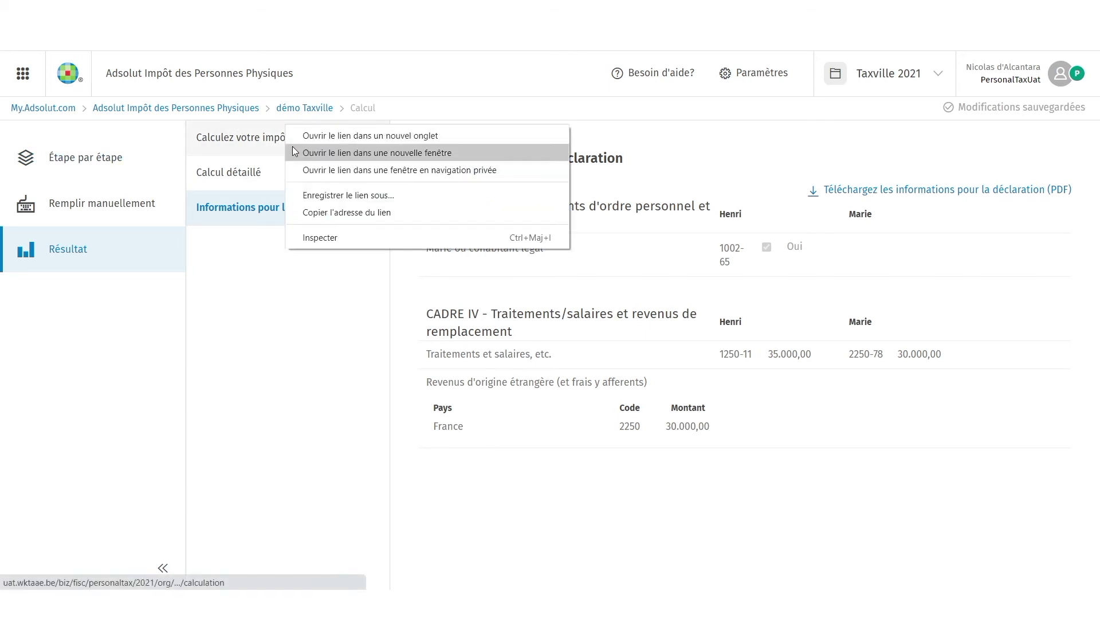
left_click(293, 369)
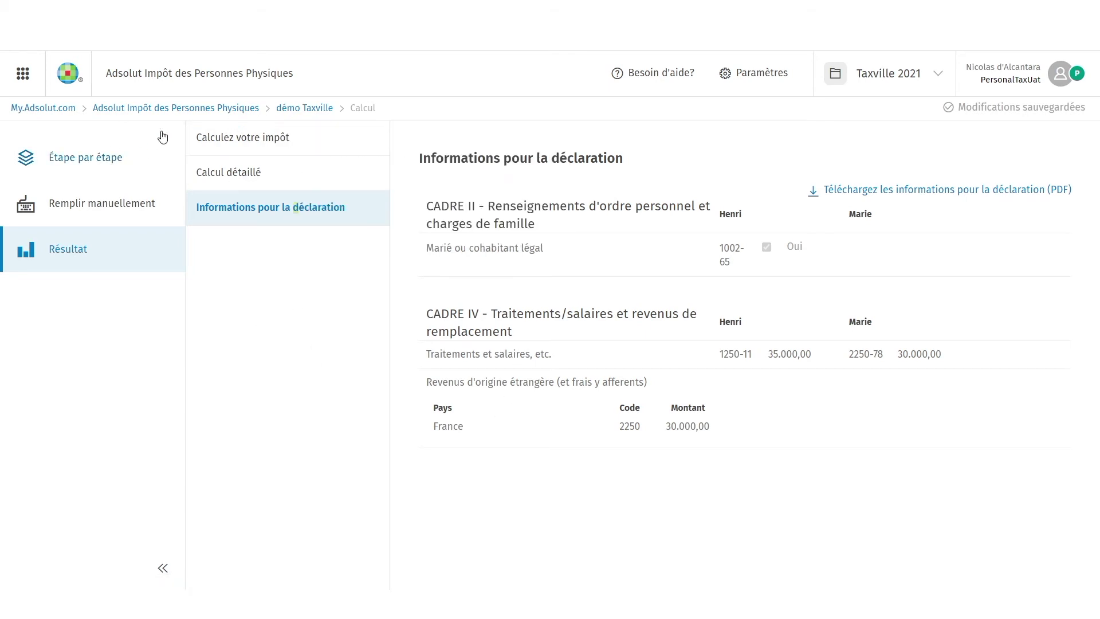
left_click(108, 160)
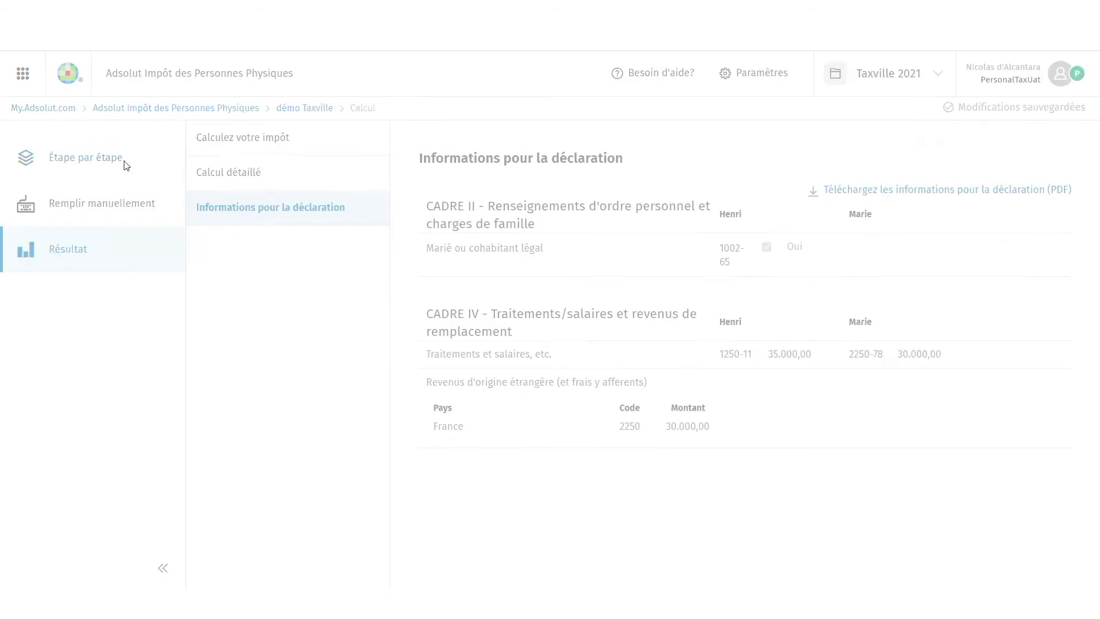
left_click(393, 356)
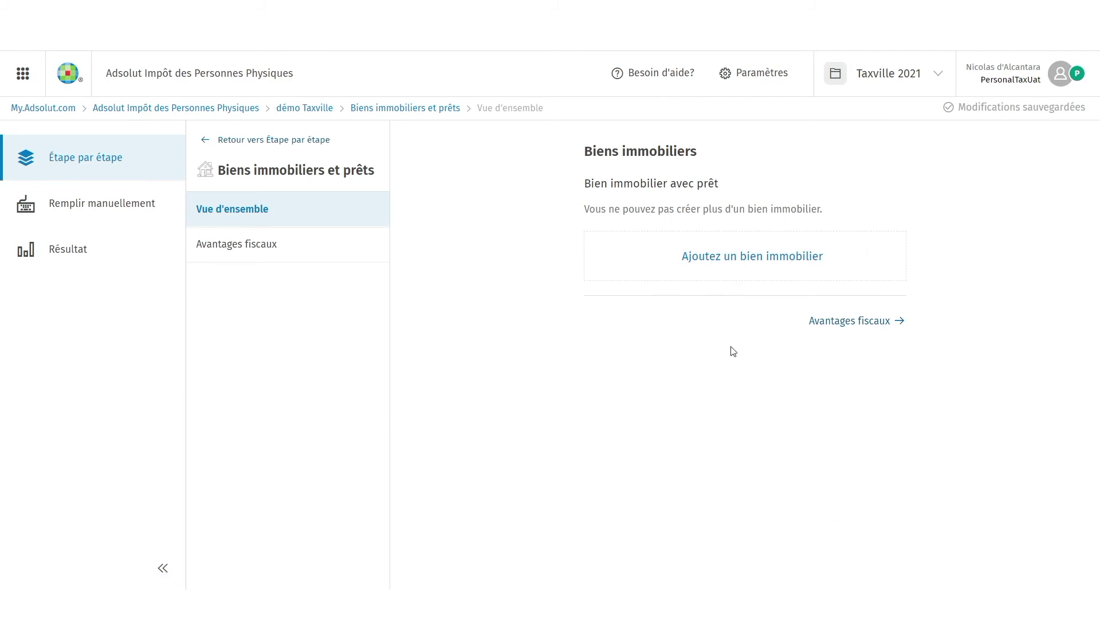
left_click(790, 265)
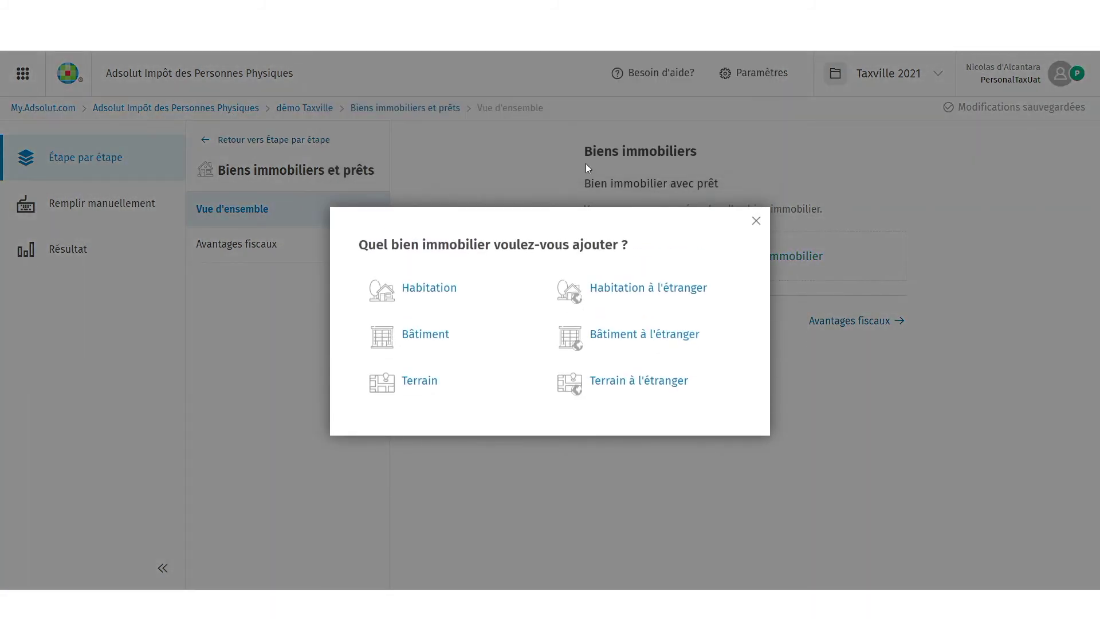
left_click(445, 289)
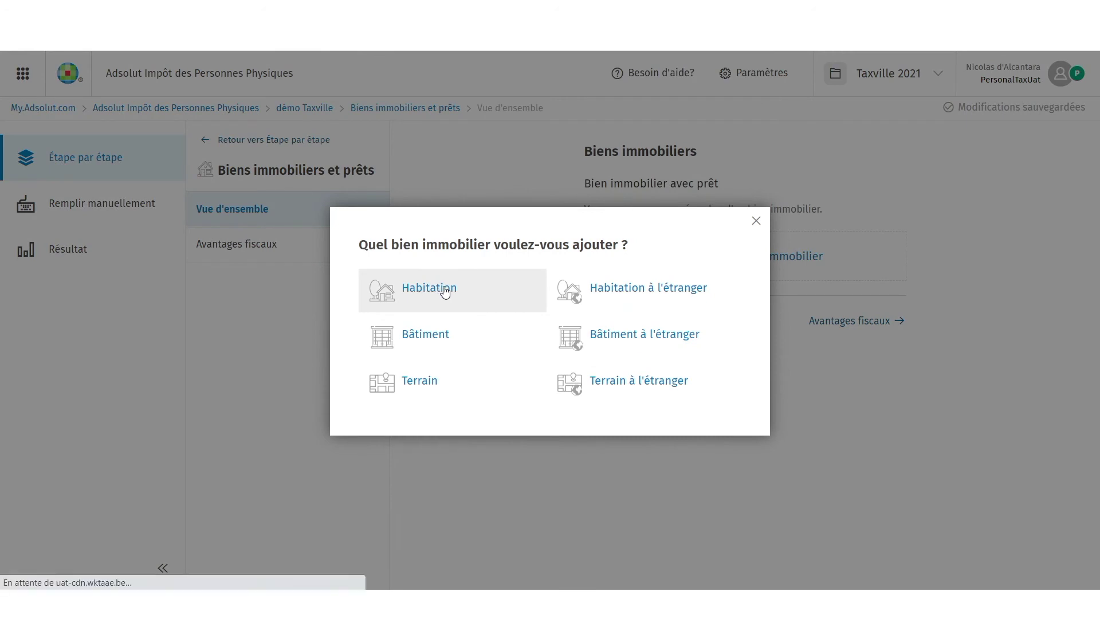
Step: Set the dwelling's non-indexed cadastral income to 1000 and split both ownership and income 50% to each partner
scroll(660, 456, "down", 1)
left_click(648, 488)
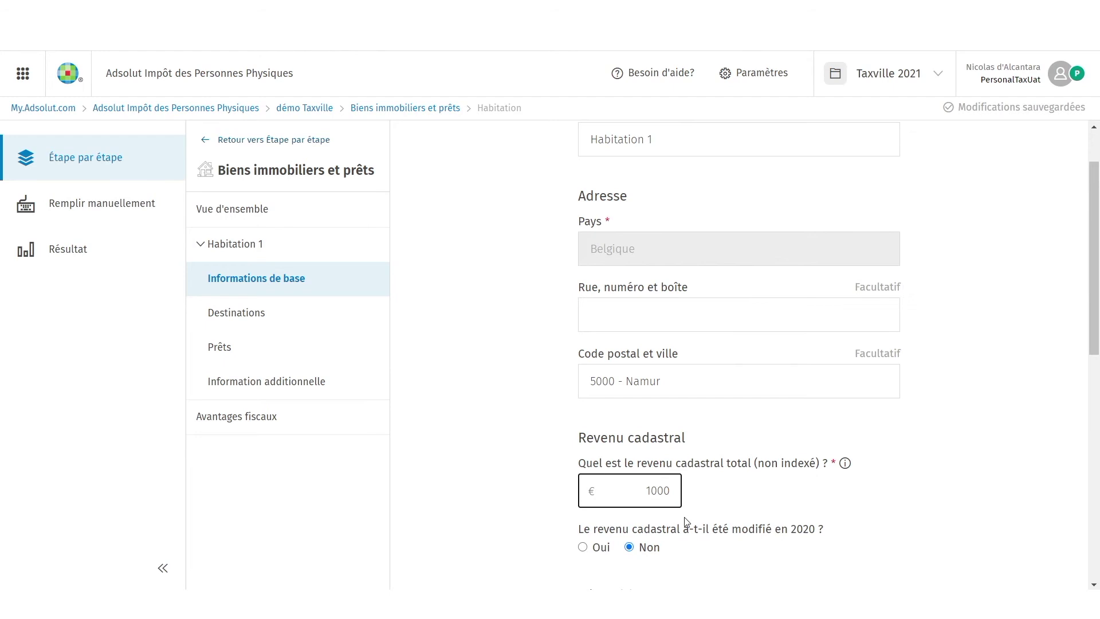
scroll(788, 582, "down", 5)
left_click(645, 317)
type("50")
key("Tab")
type("50")
key("Tab")
key("Tab")
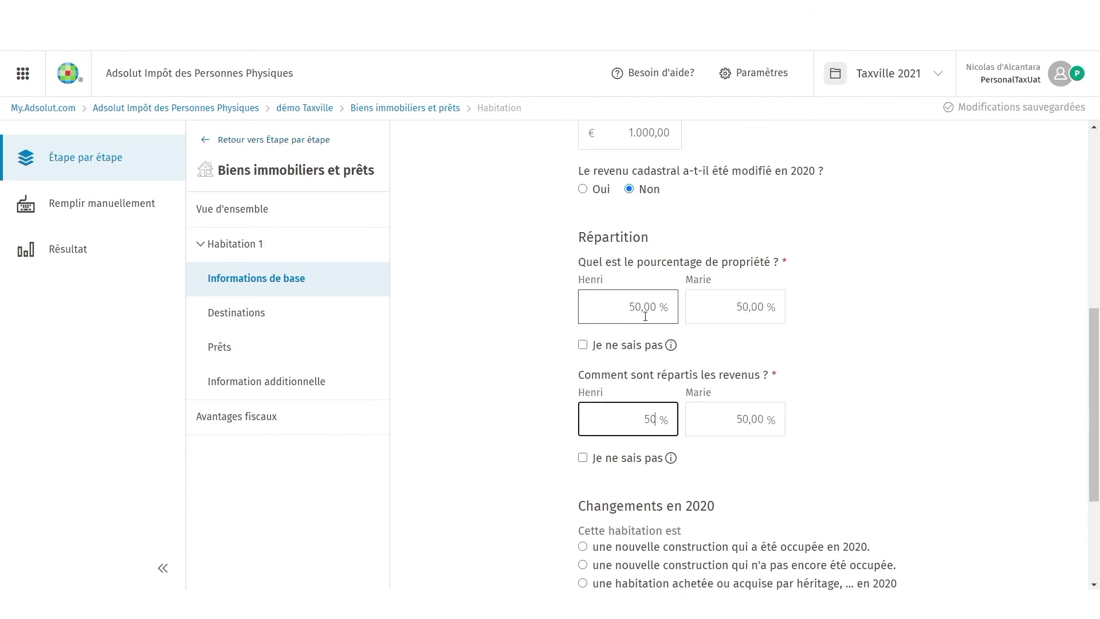
scroll(702, 346, "down", 2)
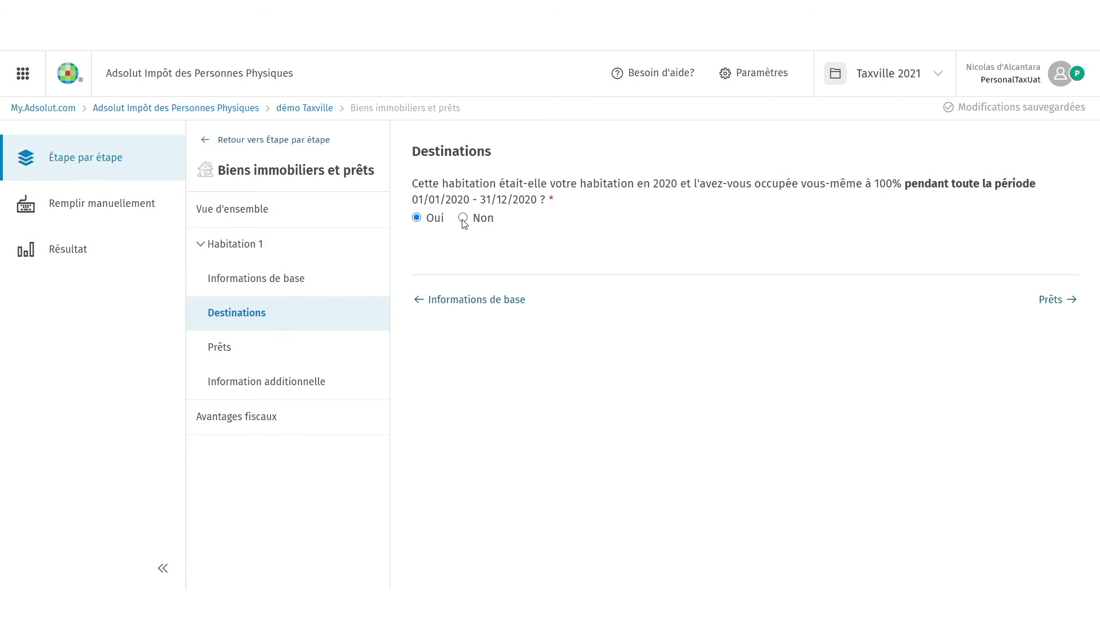
Step: Mark the dwelling as not fully self-occupied and add a 50% destination habitée par moi-même from 01/01/2020 to 31/12/2020
left_click(463, 218)
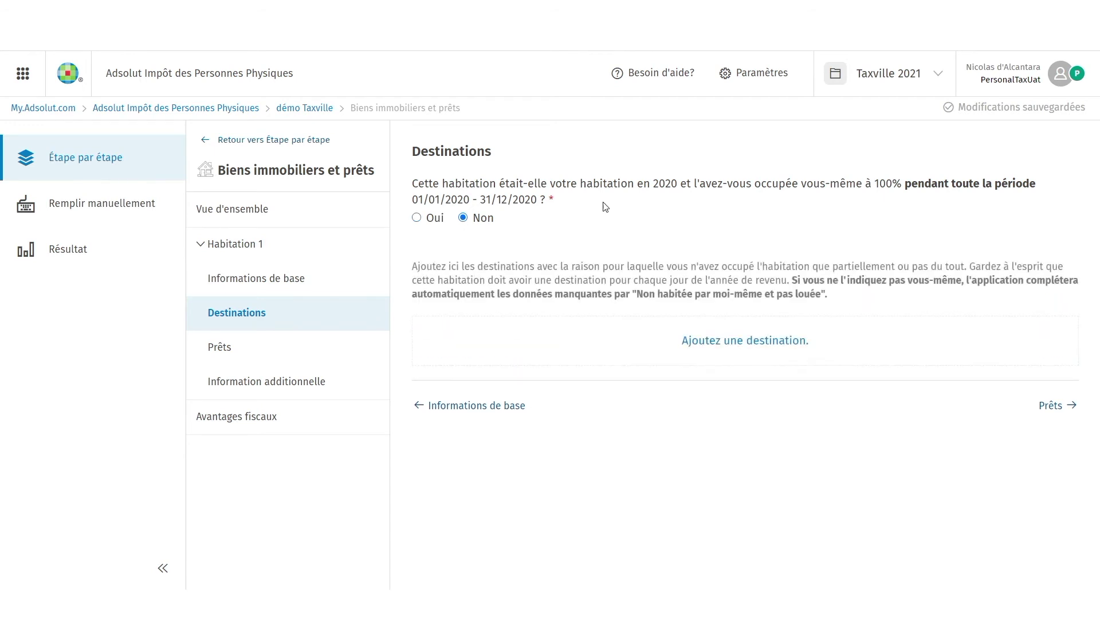
left_click(783, 342)
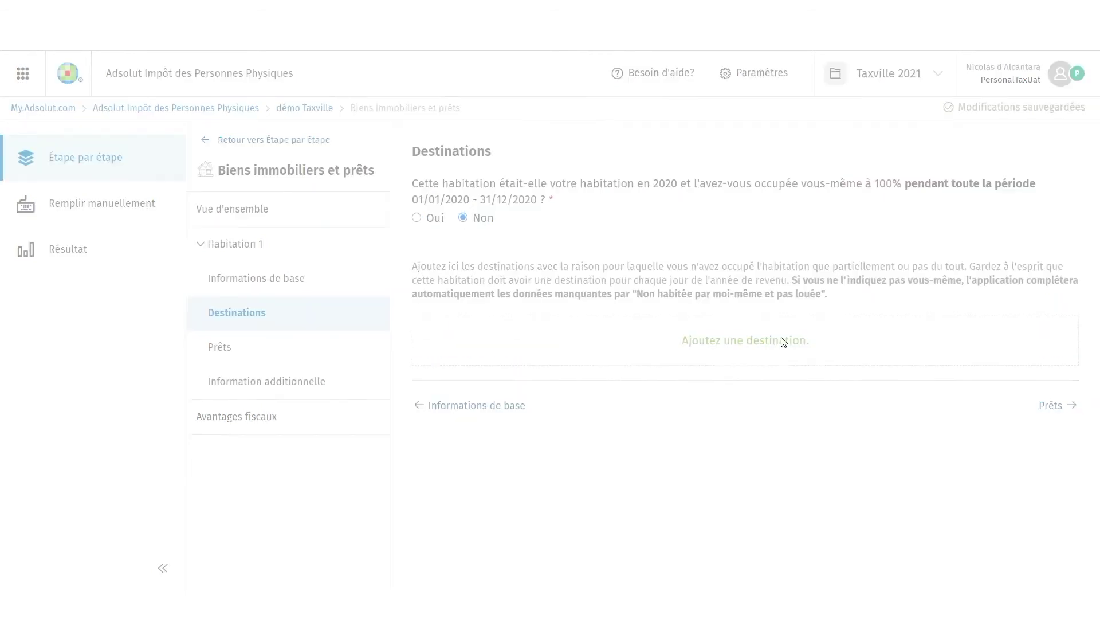
left_click(628, 270)
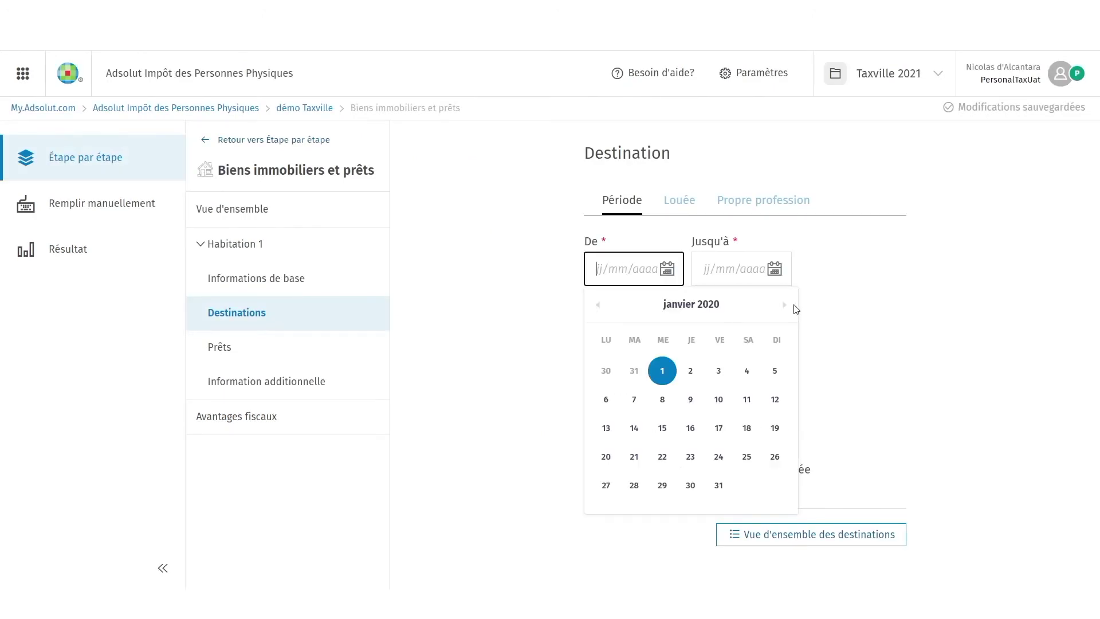
type("01/01/2020")
key("Tab")
type("31/12/2020")
key("Tab")
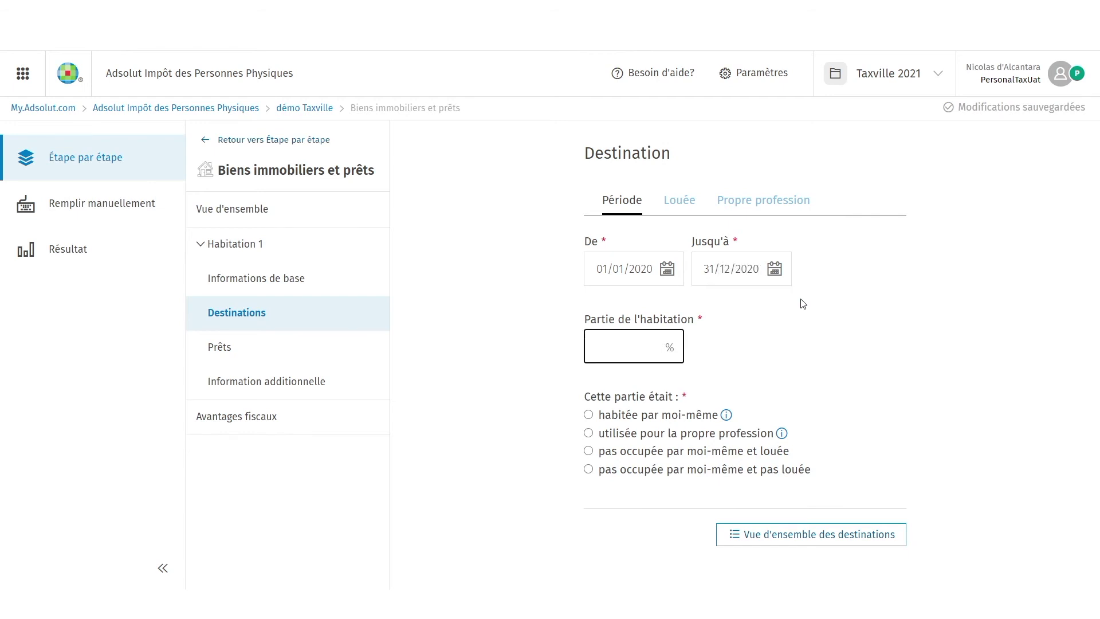
type("50")
left_click(588, 416)
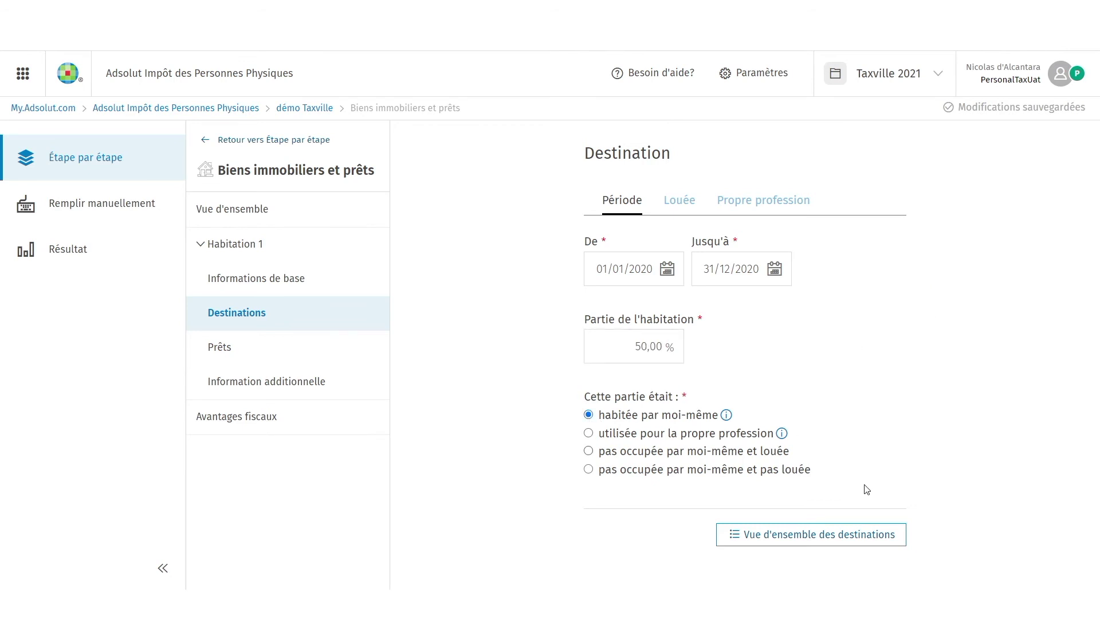
left_click(855, 536)
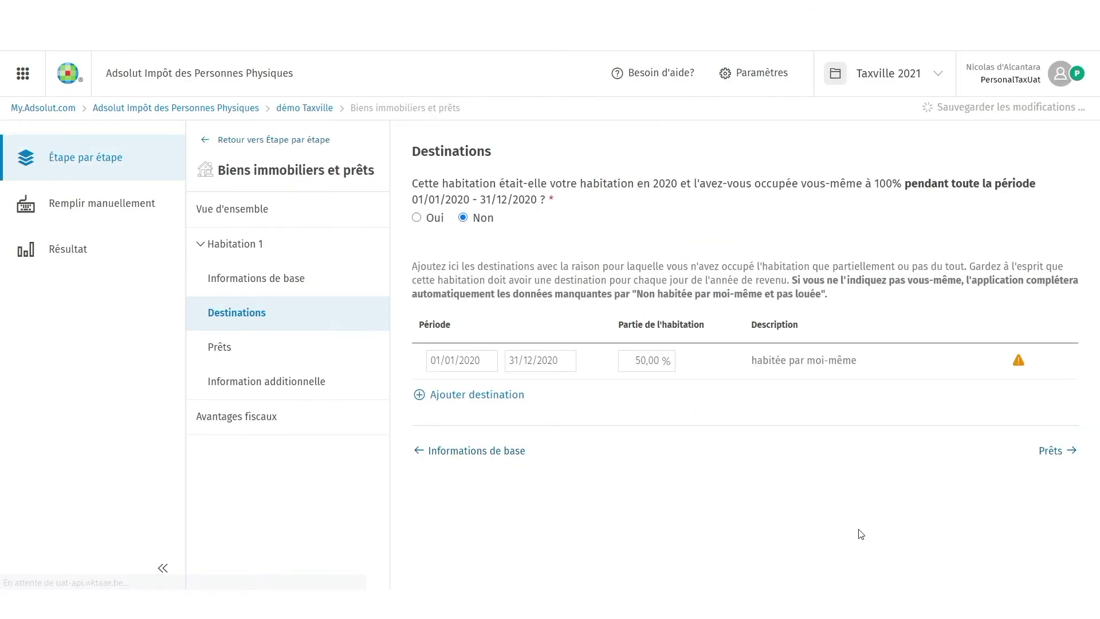
Step: Add a second 50% destination from 01/01/2020 to 31/12/2020, not self-occupied and rented out for private purposes
left_click(484, 400)
left_click(603, 271)
type("01012020")
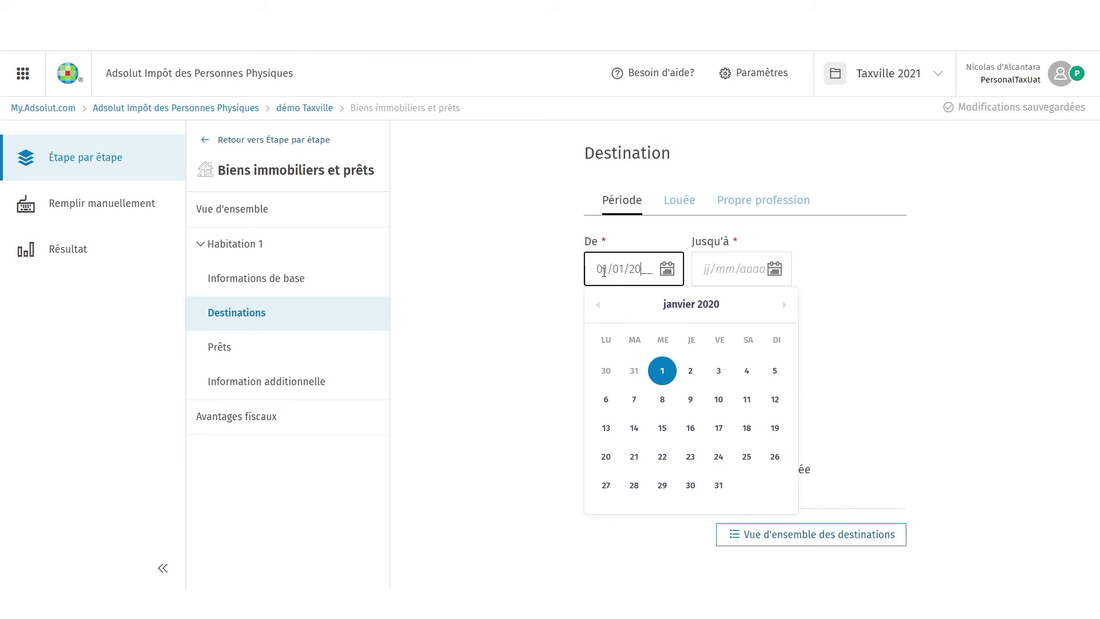
key("Tab")
type("31/12/2020")
key("Tab")
type("50")
key("Tab")
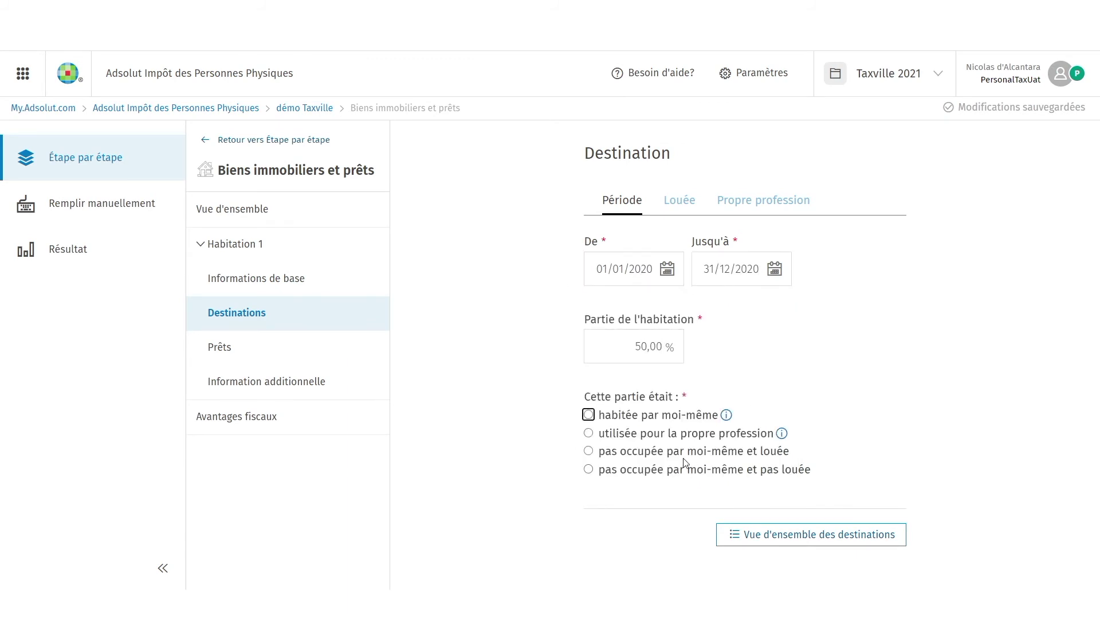
left_click(589, 450)
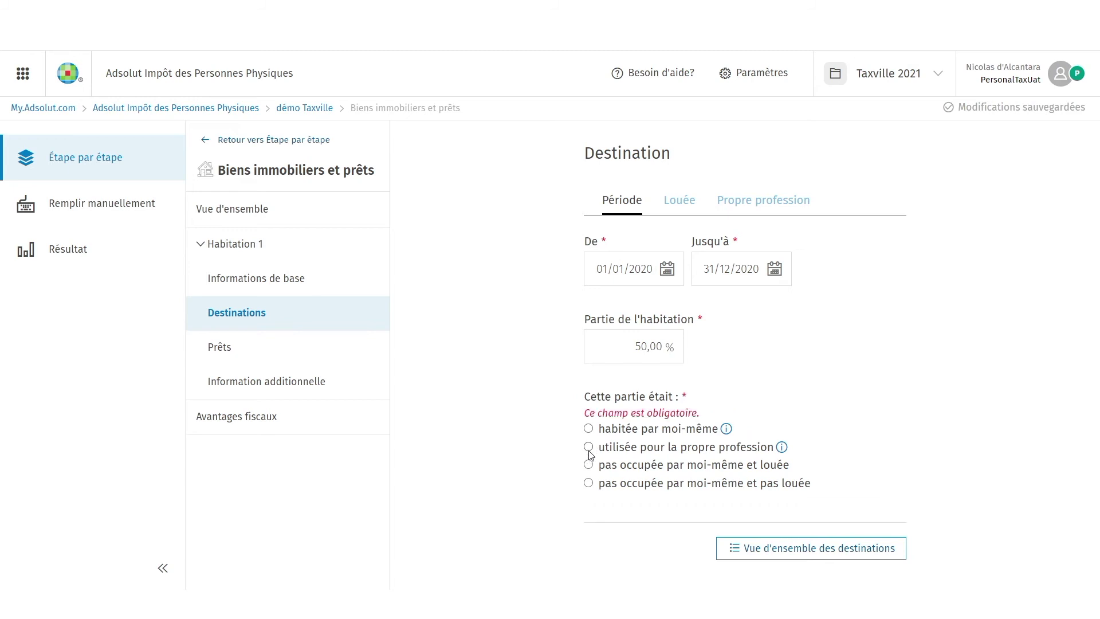
left_click(589, 465)
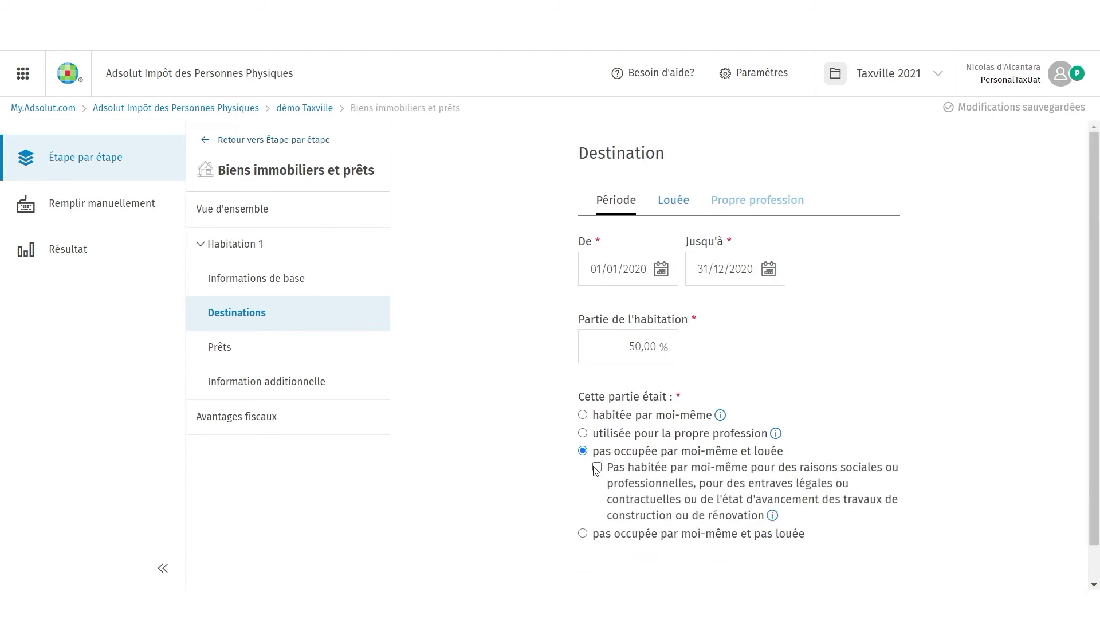
scroll(837, 482, "down", 1)
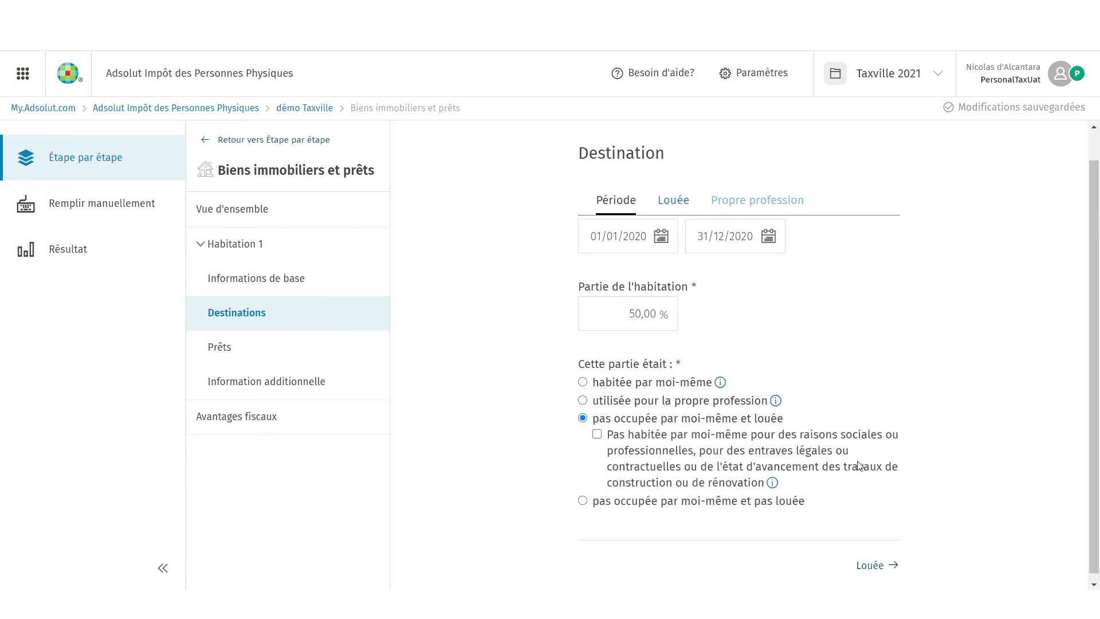
left_click(892, 563)
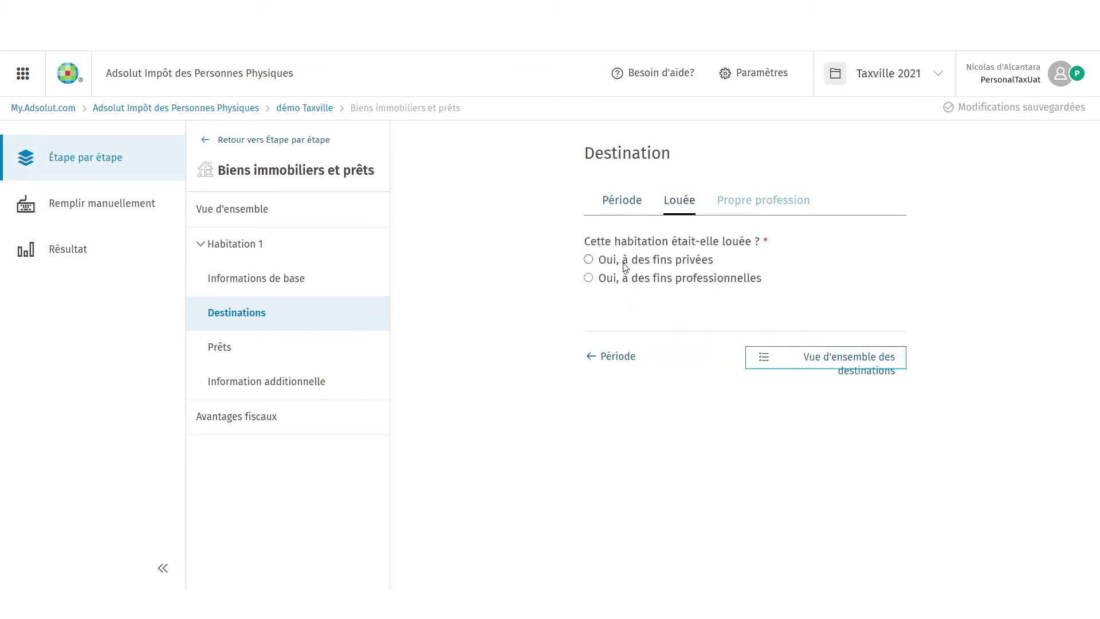
left_click(589, 260)
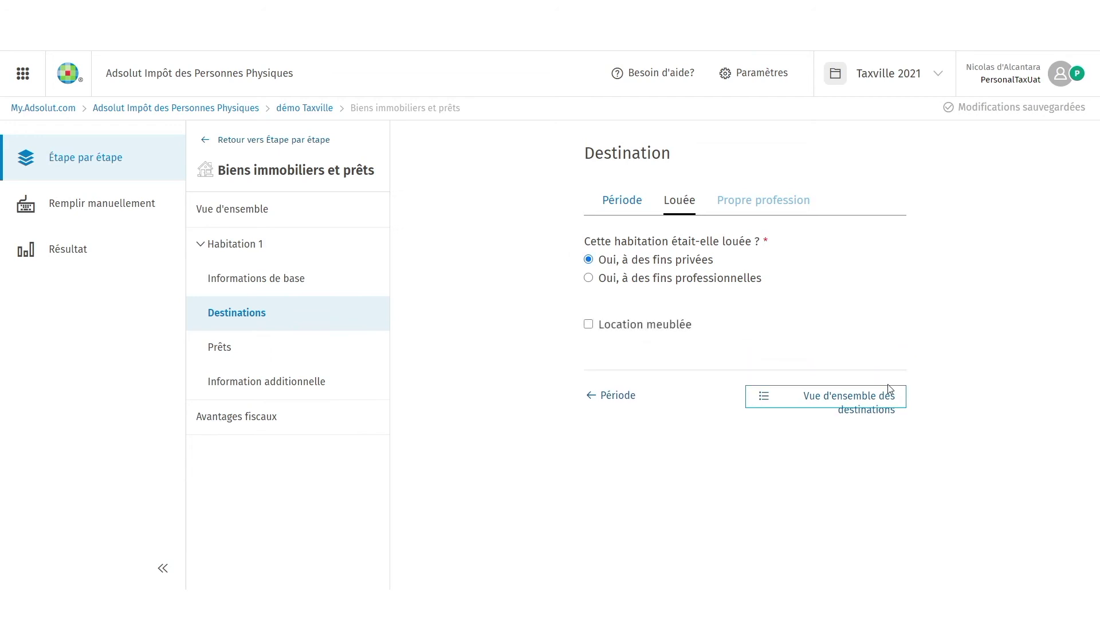
left_click(875, 407)
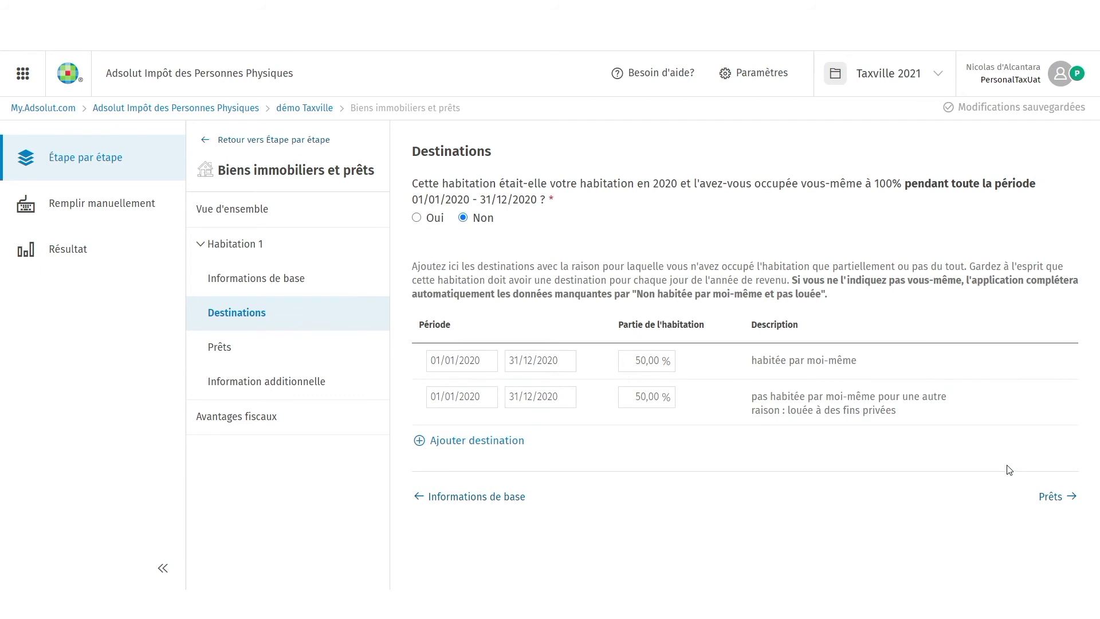
Step: Mark the dwelling as fully self-occupied for all of 2020 and add a Construction d'une habitation loan contracted 01/04/2004 and expiring 01/04/2014
left_click(416, 217)
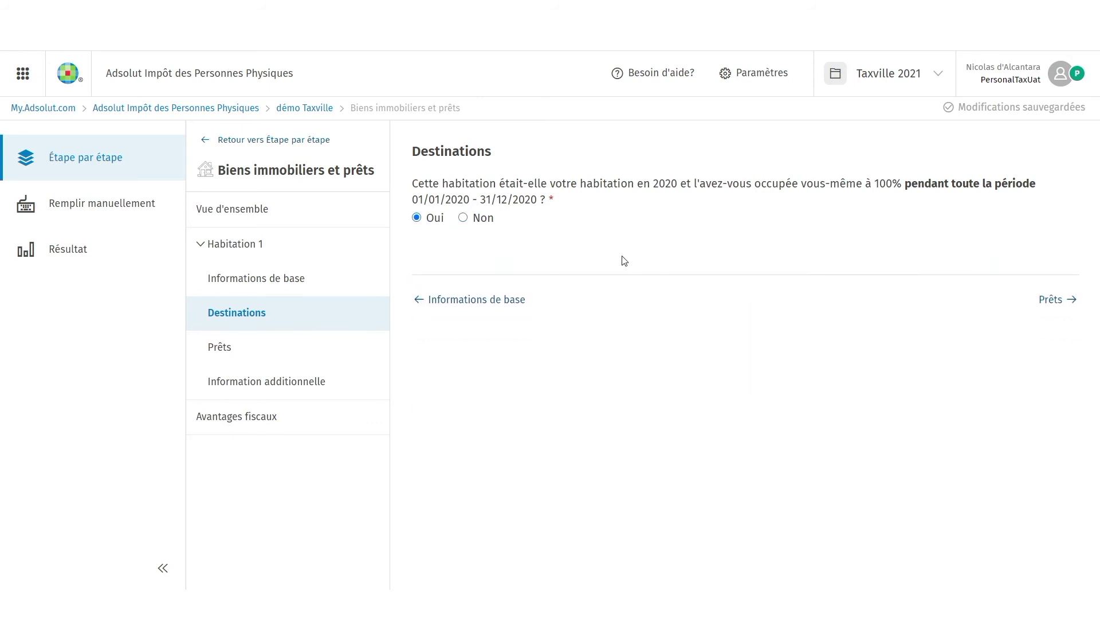
left_click(1052, 300)
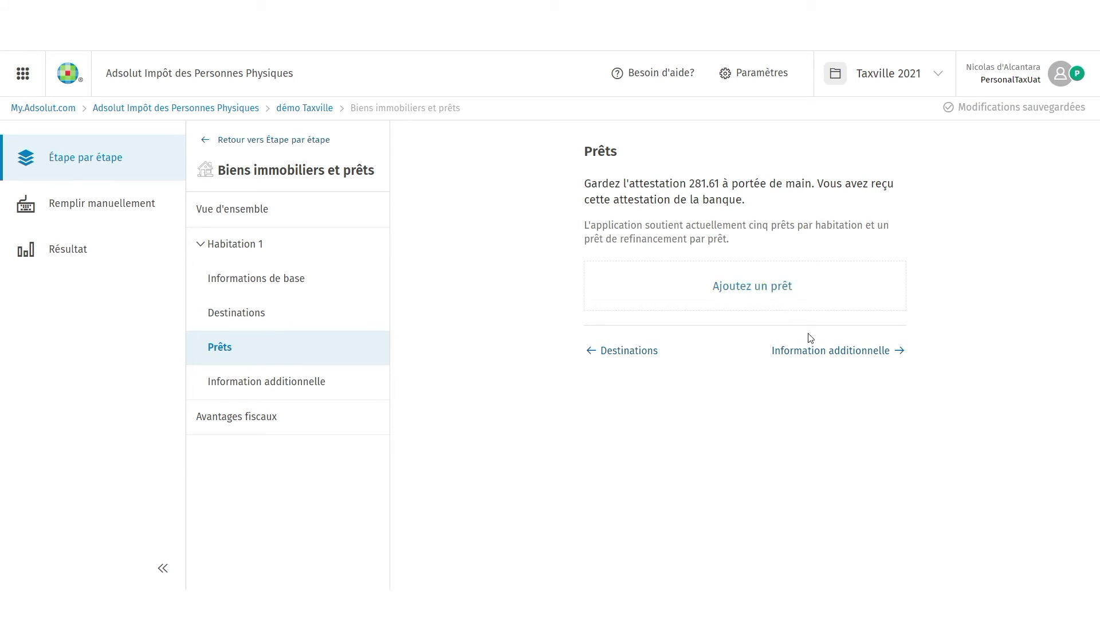
left_click(779, 305)
left_click(443, 221)
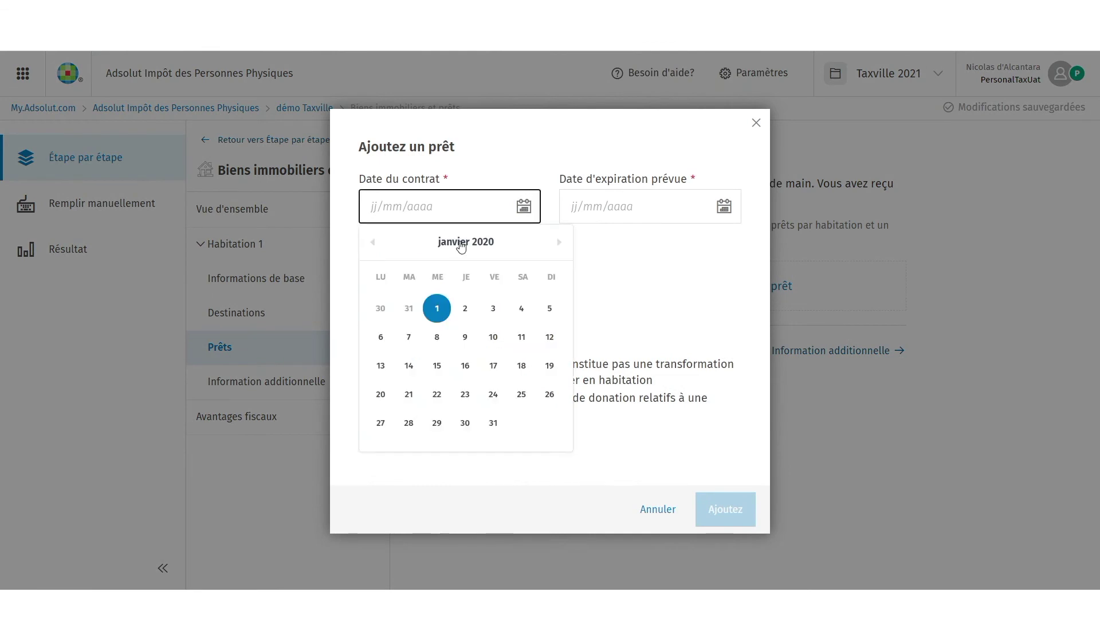
type("01/04/2004")
key("Tab")
type("01/")
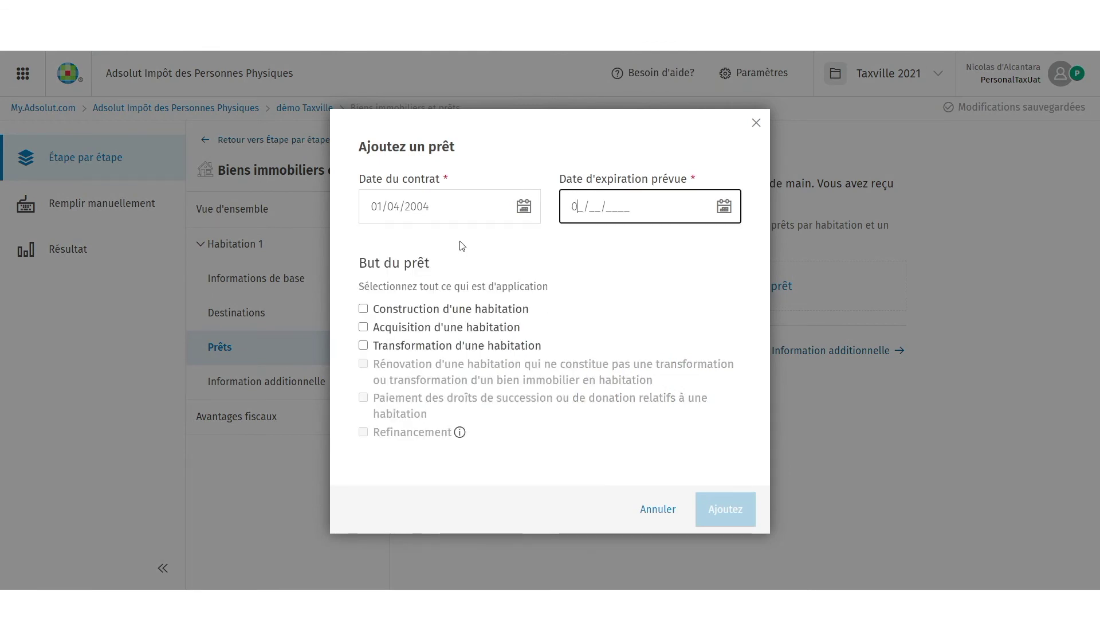
type("04/2014")
key("Tab")
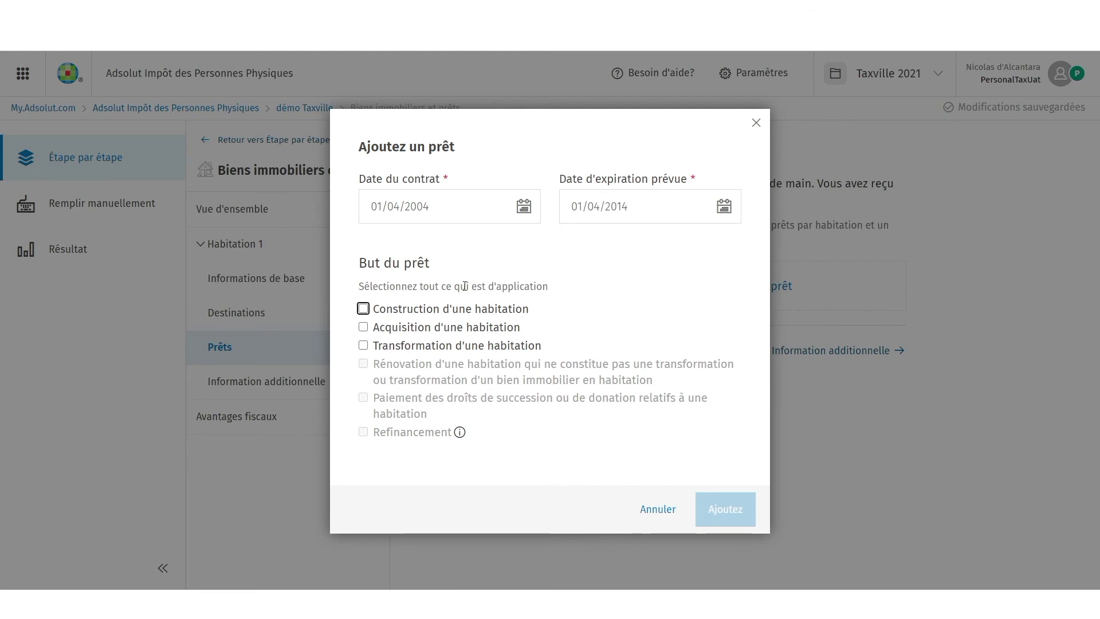
left_click(363, 309)
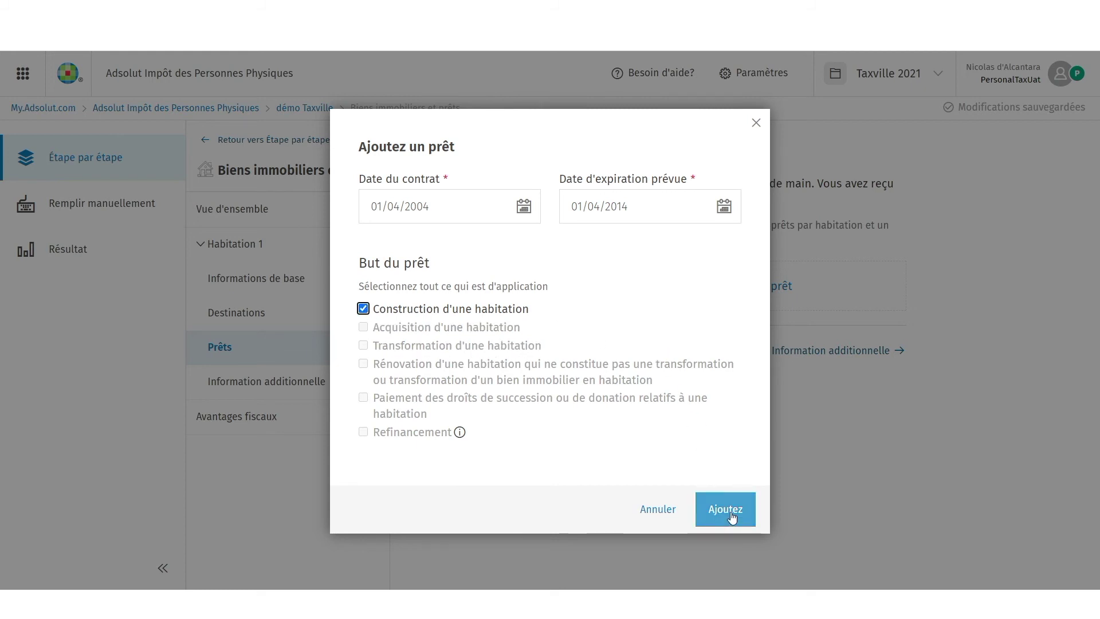
left_click(731, 516)
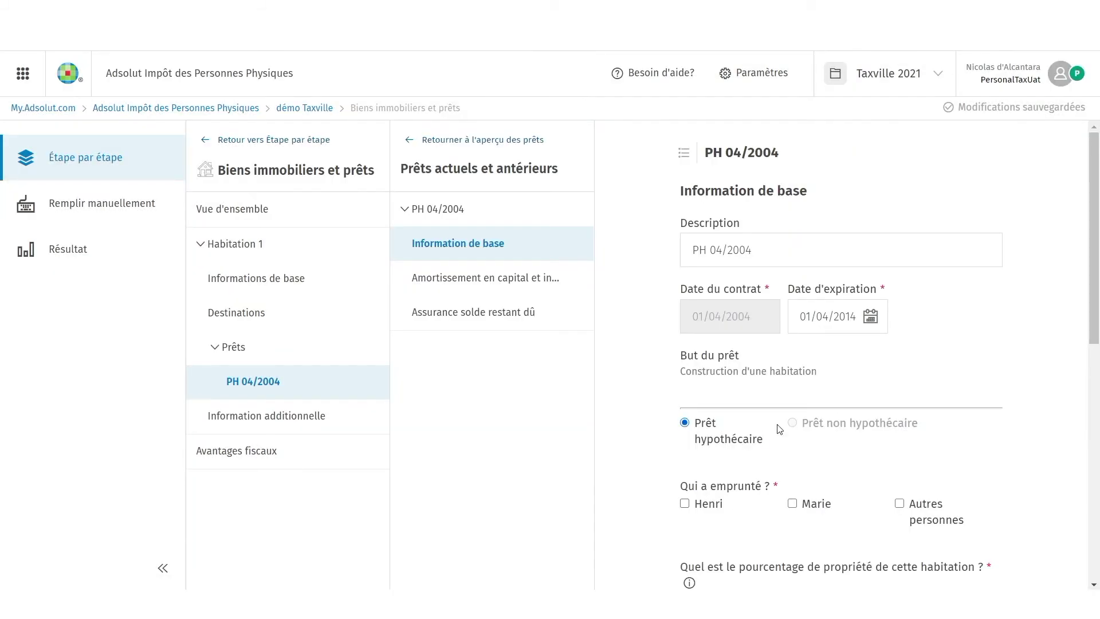
Step: Set both partners as borrowers of the loan and enter a loan amount of 100000
scroll(838, 409, "down", 2)
left_click(695, 289)
left_click(792, 289)
scroll(837, 315, "down", 3)
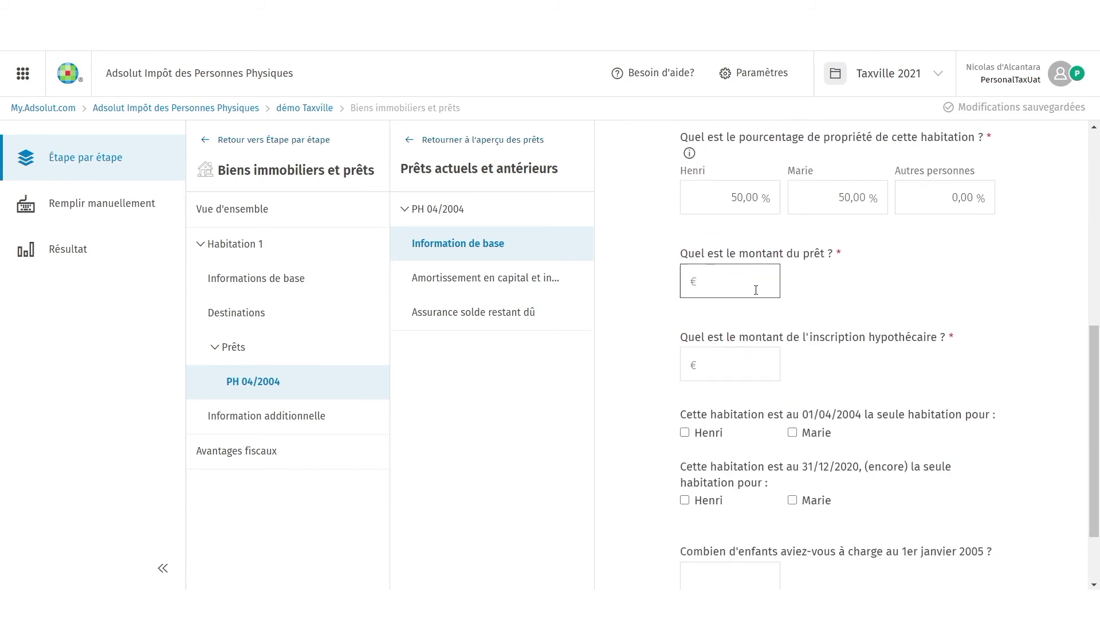
left_click(756, 286)
scroll(796, 291, "down", 1)
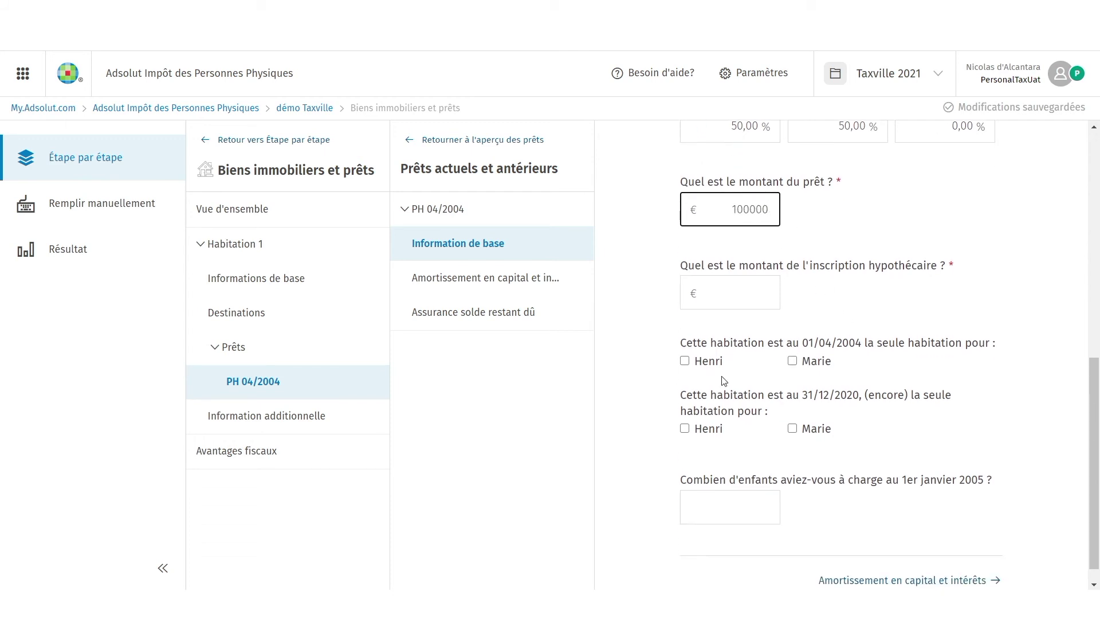
Step: Set the mortgage registration to 100000 and mark the dwelling as both partners' only home at 01/04/2004 and 31/12/2020
left_click(685, 361)
left_click(793, 361)
left_click(685, 429)
left_click(792, 428)
scroll(901, 543, "down", 1)
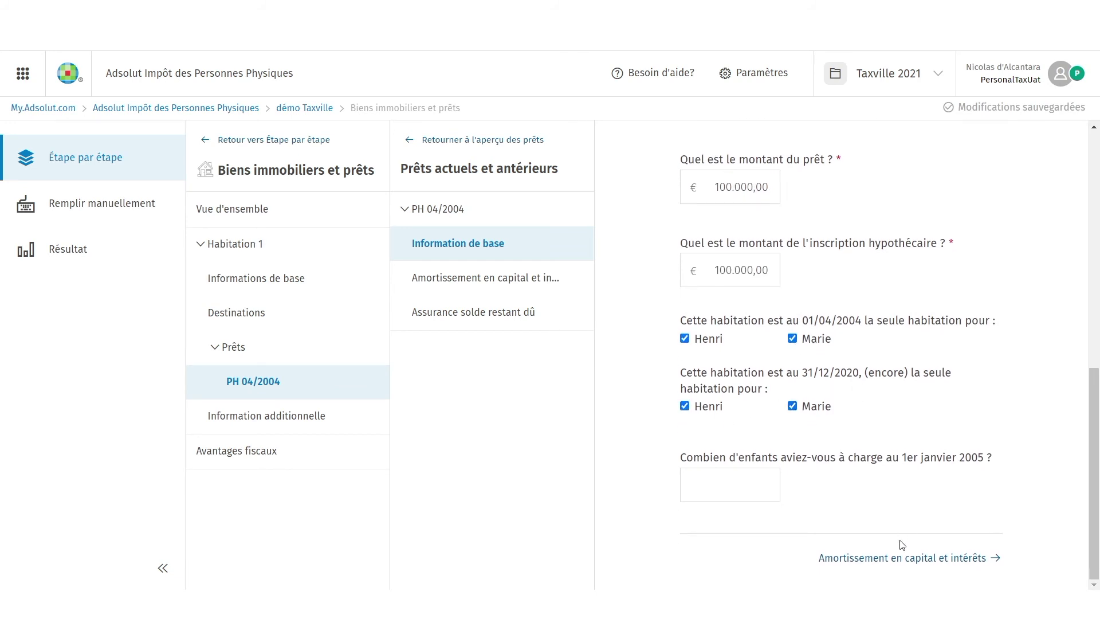
Step: Declare that no capital or interest was paid on the loan in 2020 and open its Assurance solde restant dû section
left_click(901, 559)
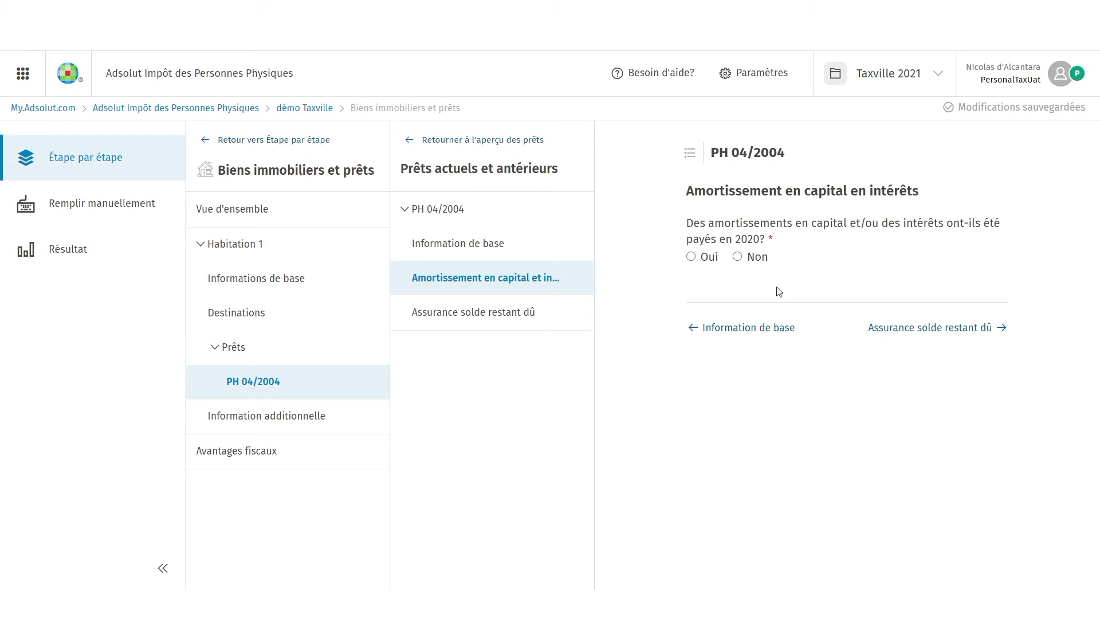
left_click(738, 258)
left_click(942, 329)
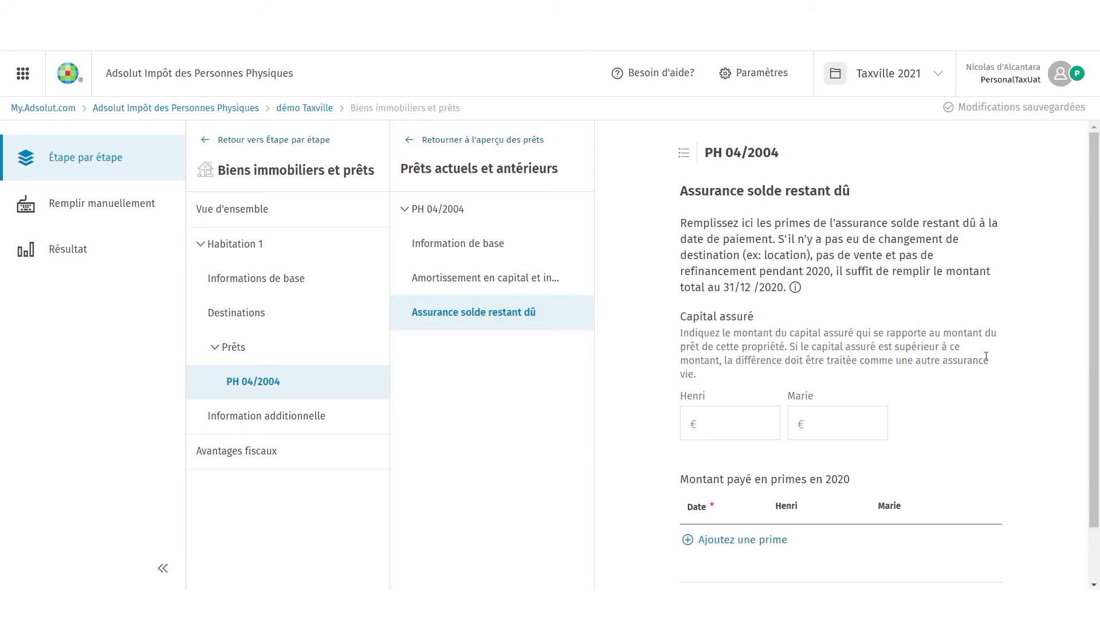
Step: Start adding another loan to the dwelling with contract date 01/05/2014 and planned expiry date 01/05/2024
scroll(880, 385, "down", 2)
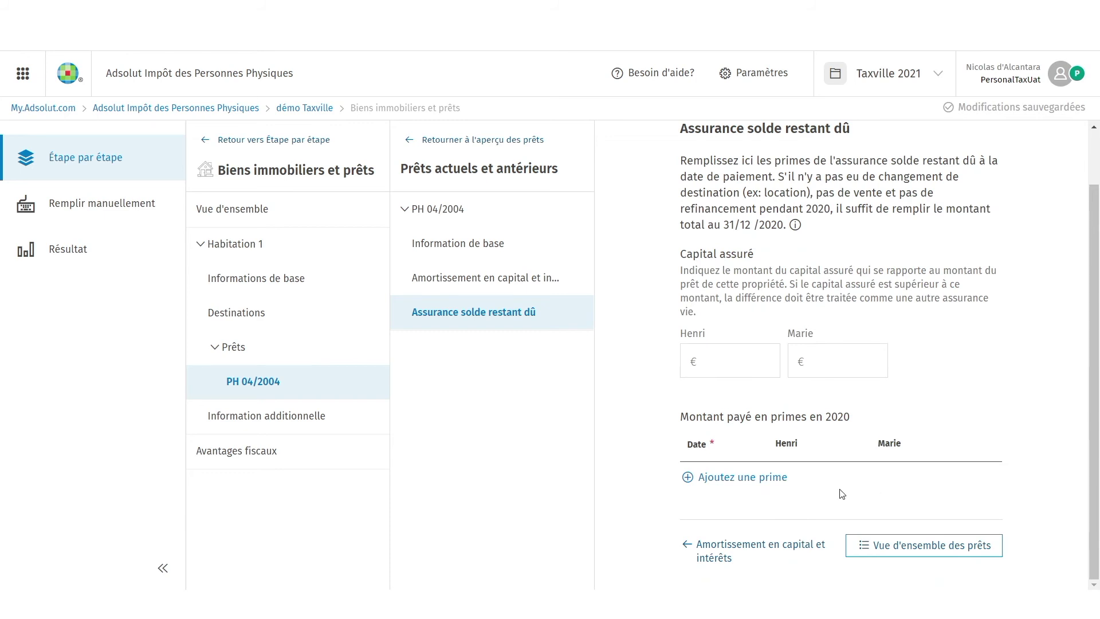
left_click(913, 547)
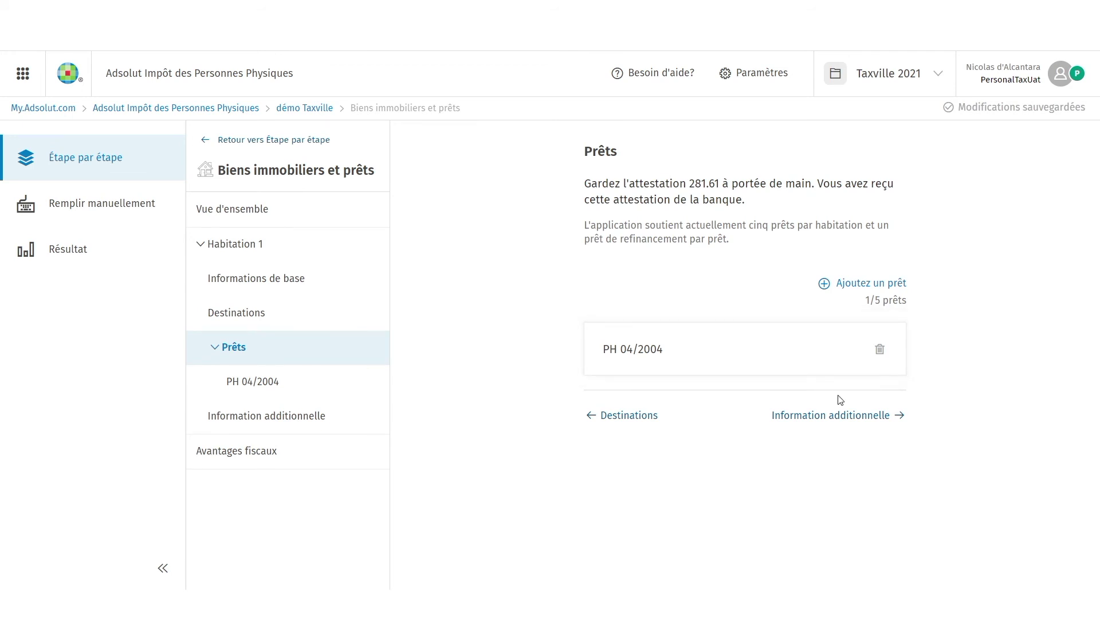
left_click(885, 290)
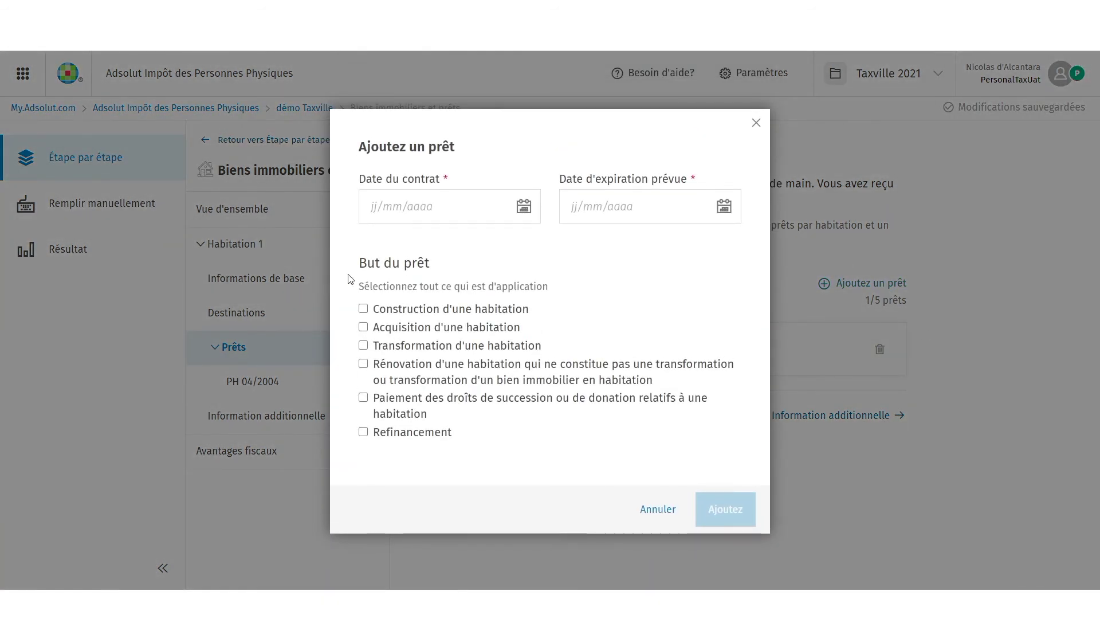
left_click(363, 345)
left_click(442, 205)
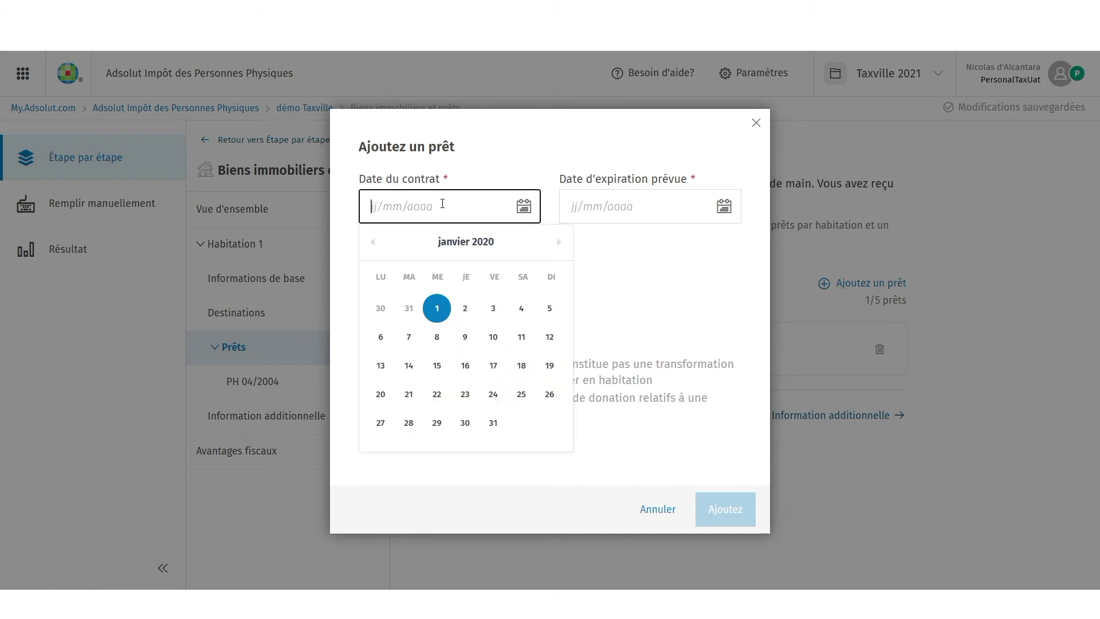
type("01/05/2014")
key("Tab")
type("01/05/2024")
key("Tab")
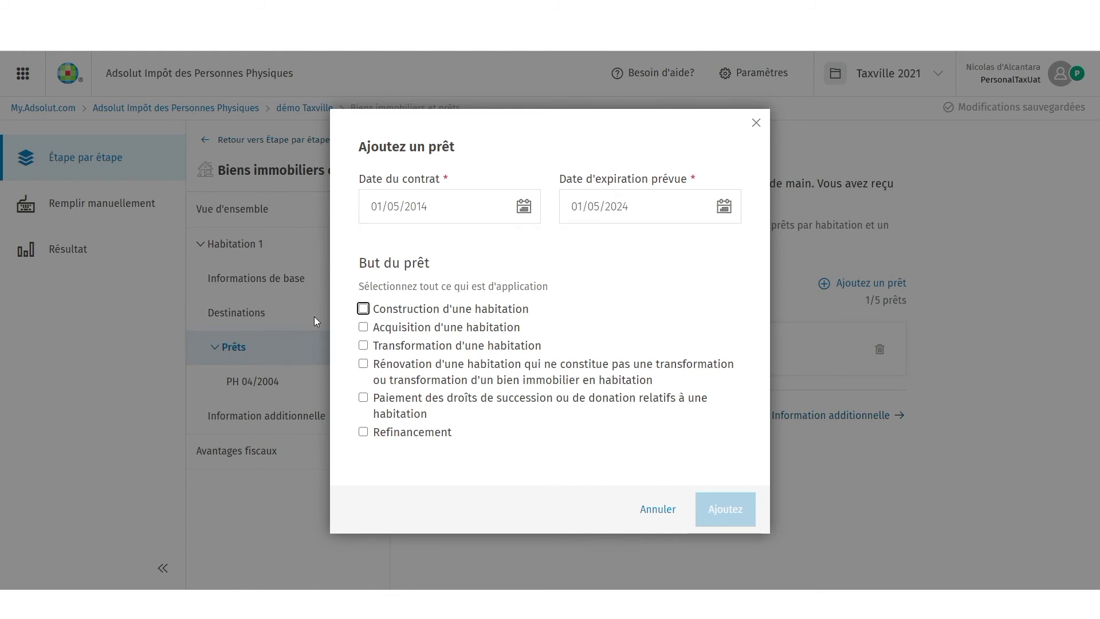
Step: Set the new loan's purposes to Transformation d'une habitation and Refinancement of PH 04/2004, and add the loan
left_click(363, 345)
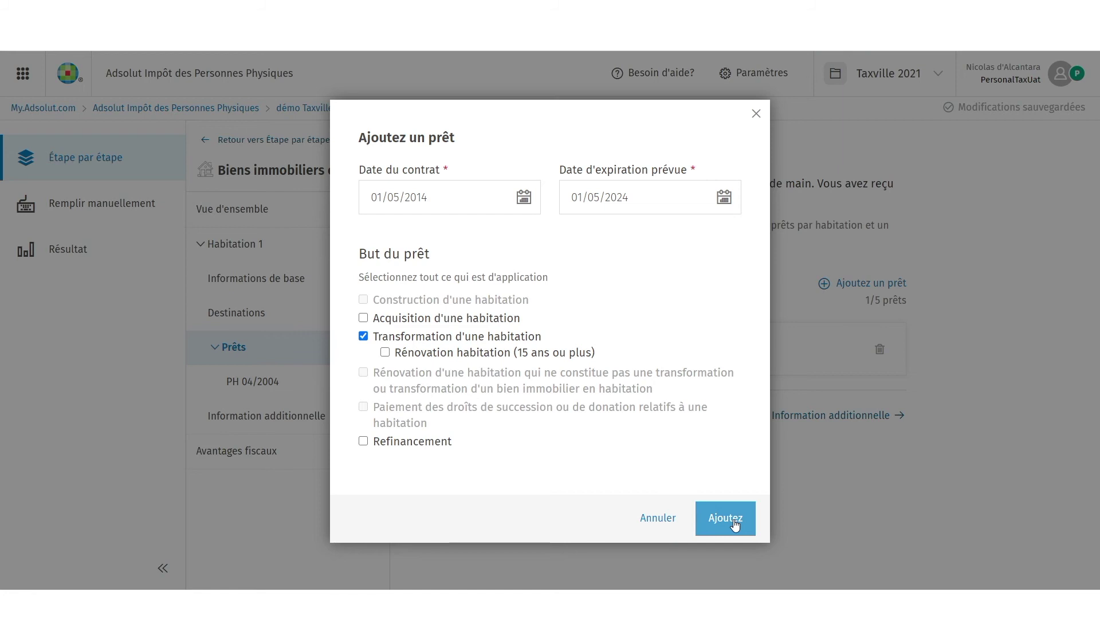
left_click(363, 440)
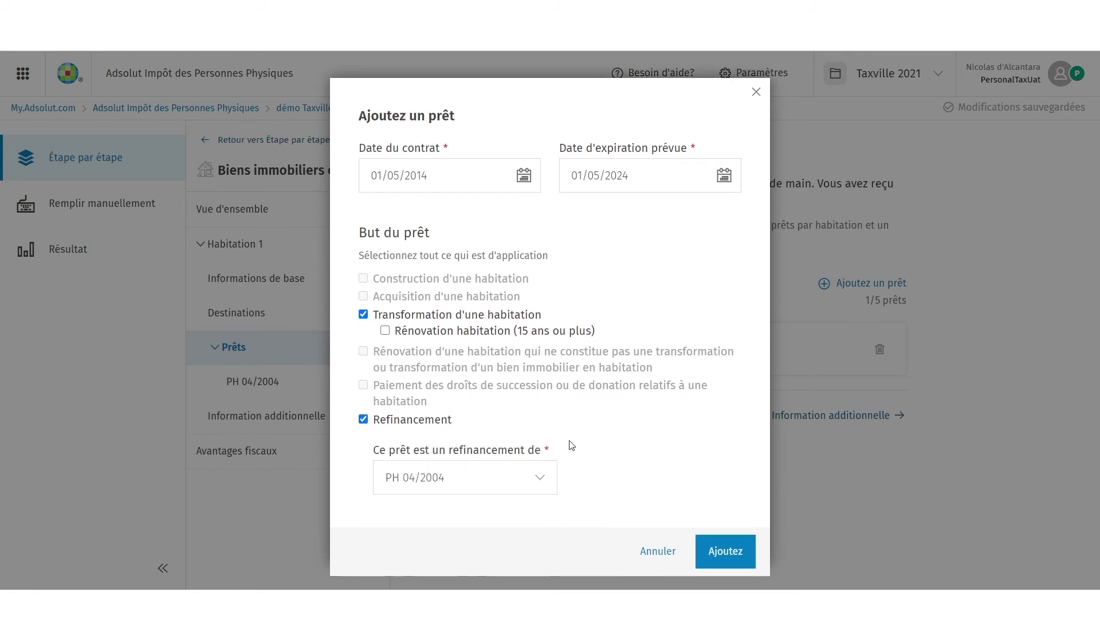
left_click(725, 551)
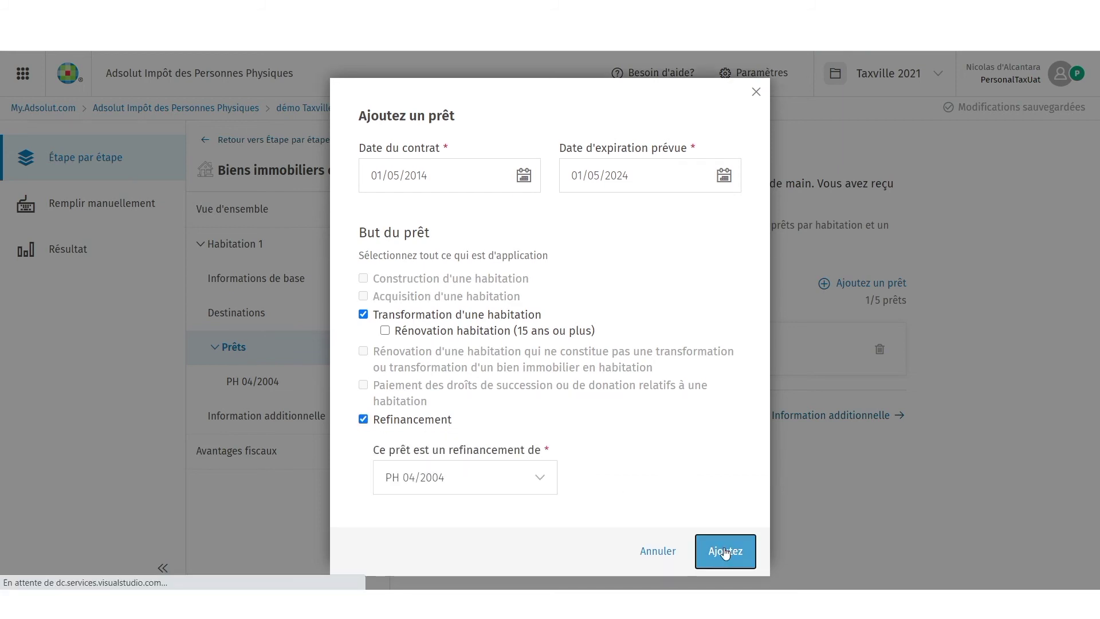
Step: Set both partners as borrowers of loan PR 05/2014 and enter a loan amount of 60000
scroll(830, 332, "down", 3)
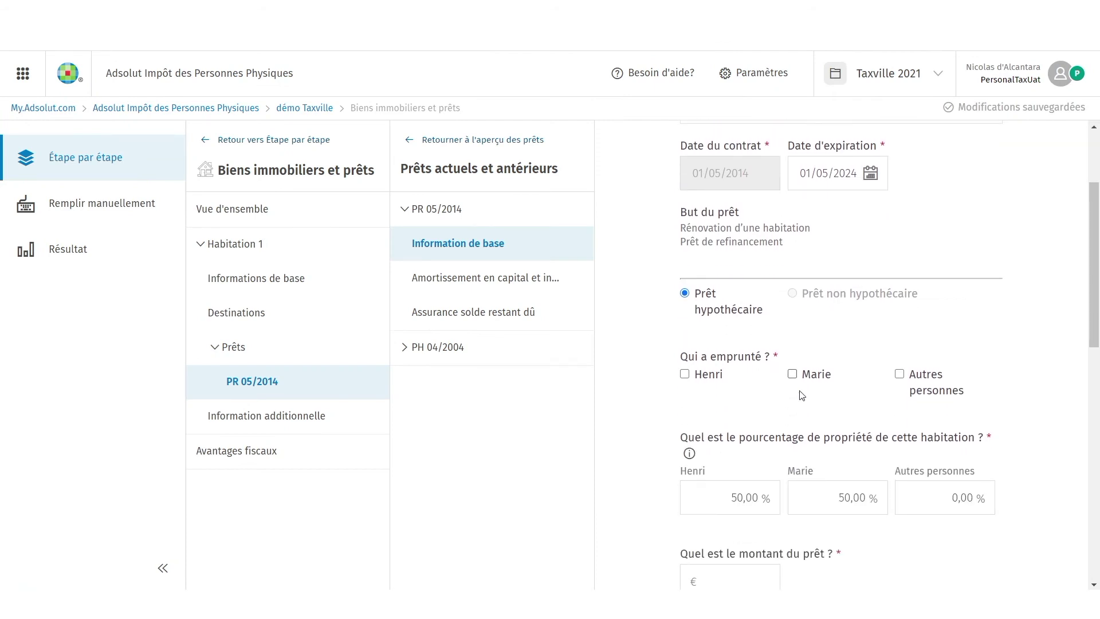
left_click(684, 374)
left_click(793, 374)
scroll(837, 373, "down", 1)
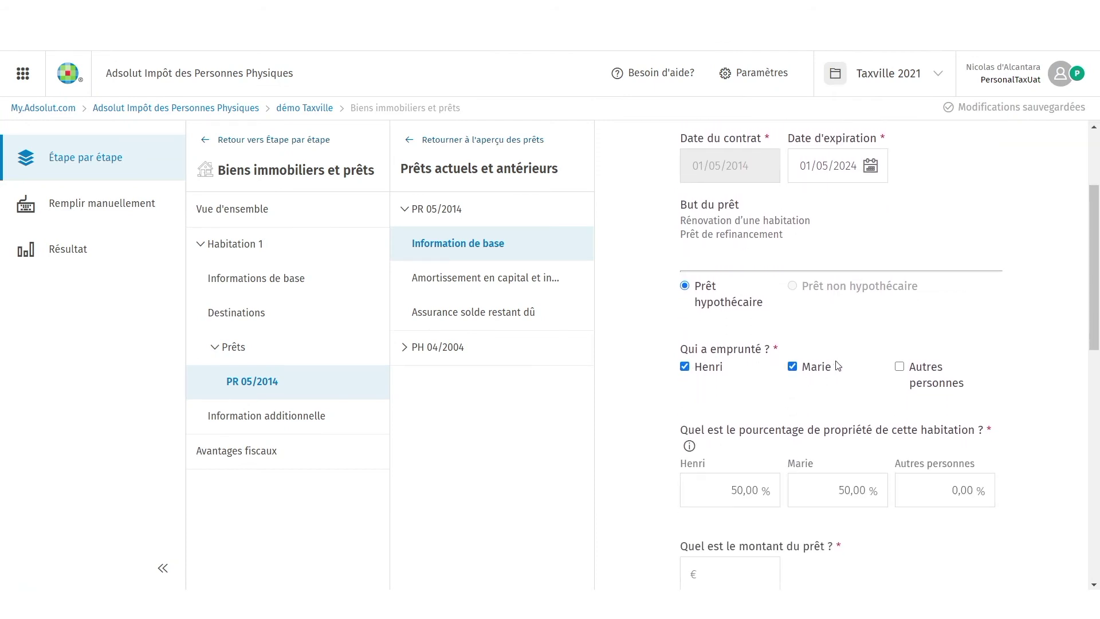
scroll(838, 365, "down", 5)
left_click(749, 305)
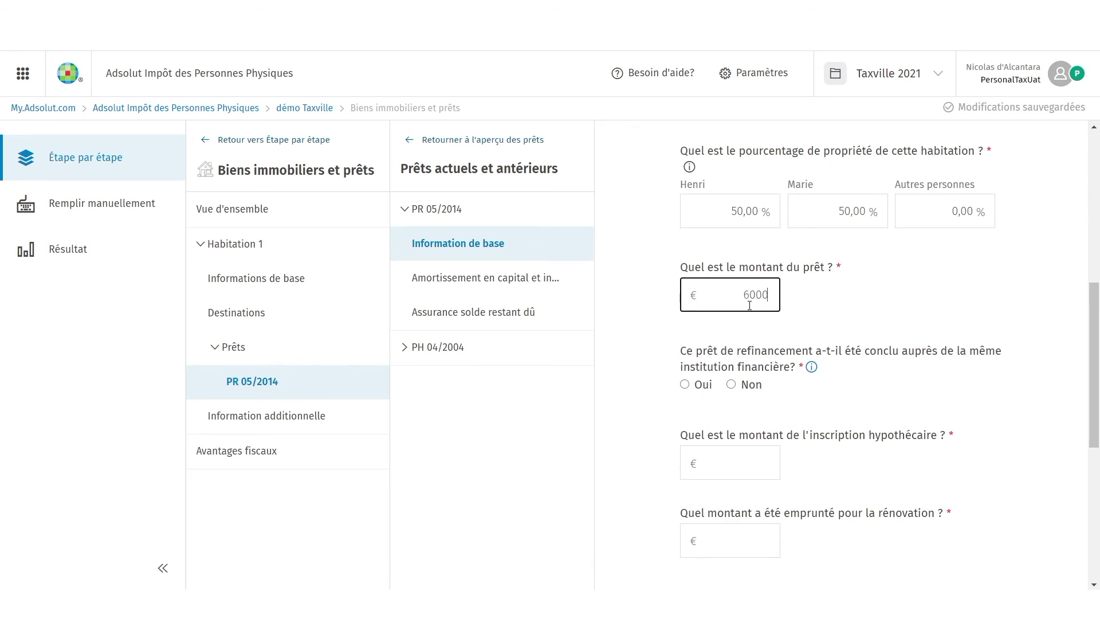
Step: Declare the refinancing as concluded with the same institution, with 10000 borrowed for renovation and 50000 remaining debt on the previous loan
scroll(749, 305, "down", 1)
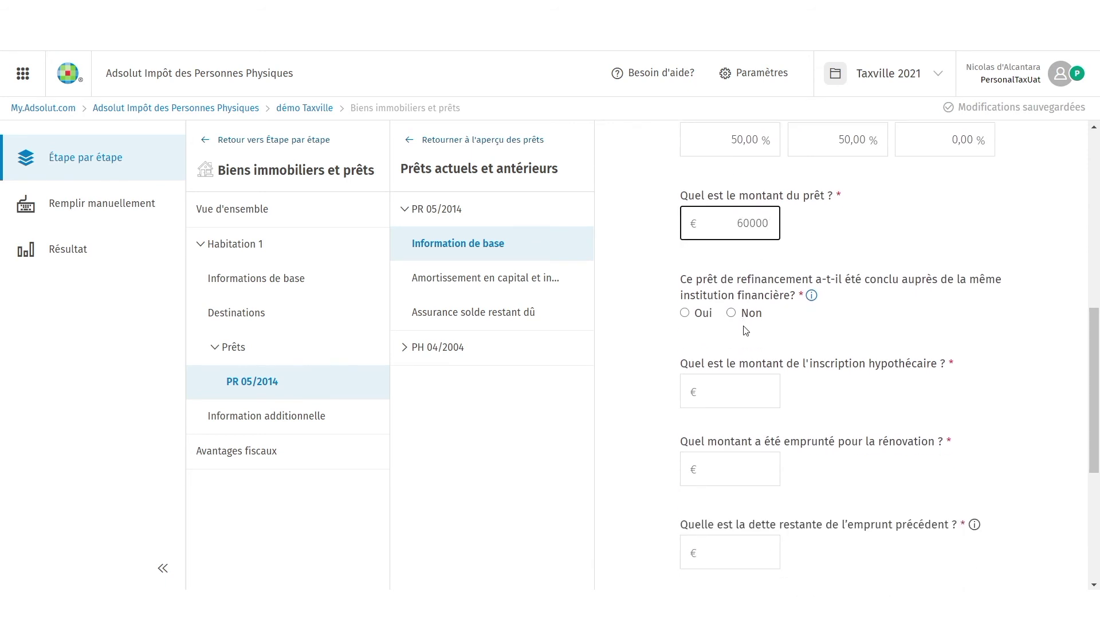
left_click(693, 313)
scroll(785, 338, "down", 1)
left_click(768, 407)
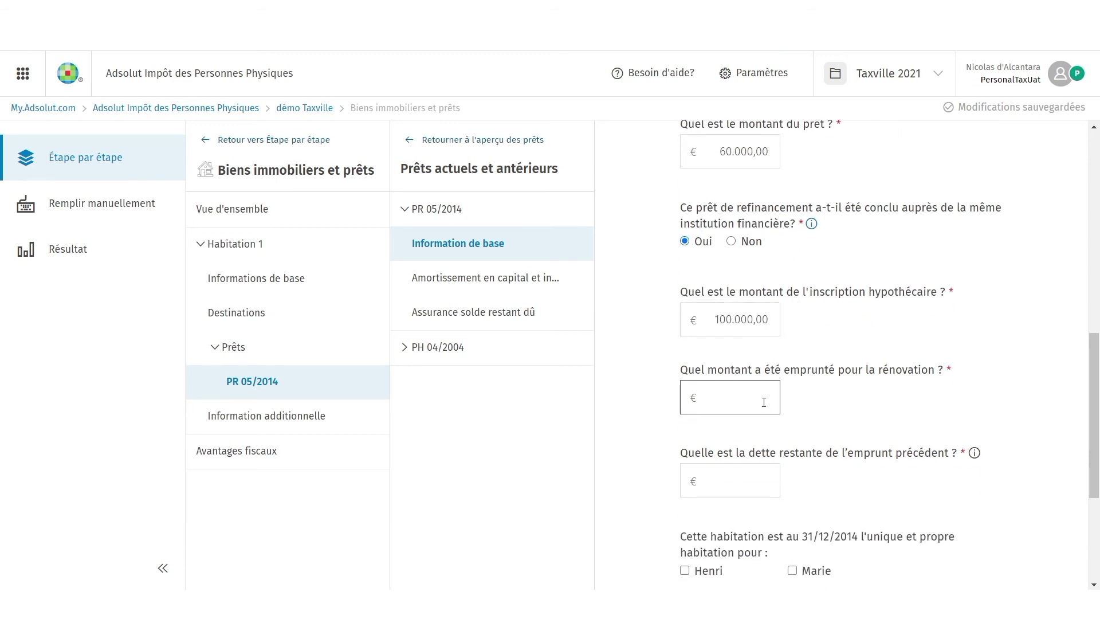
left_click(765, 403)
type("10000")
key("Tab")
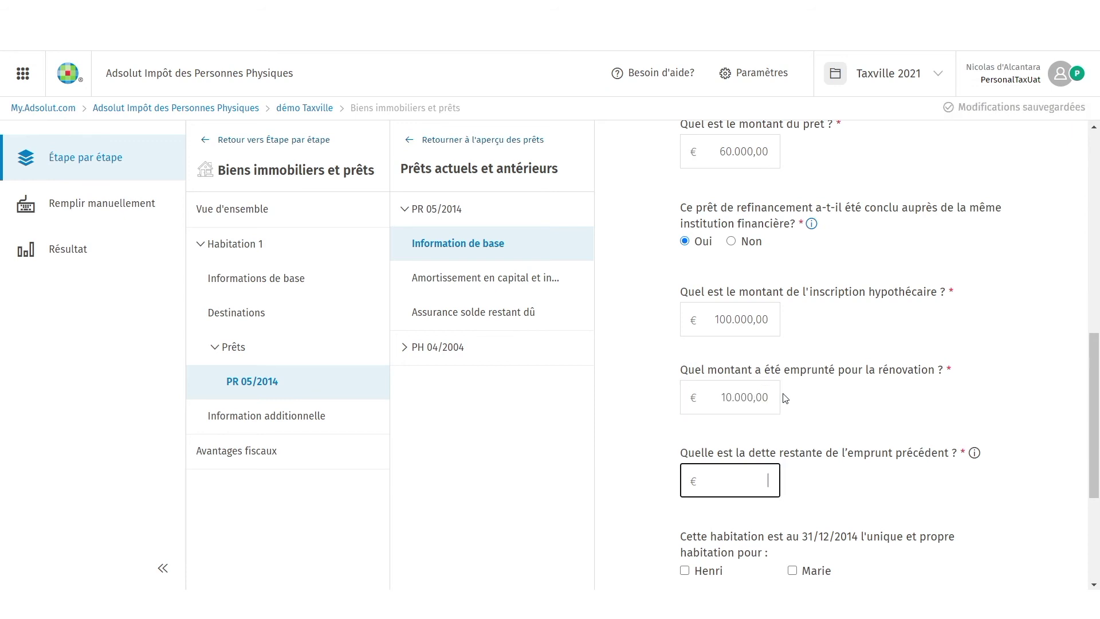
type("50000")
Step: Mark the dwelling as both partners' only home at 31/12/2014 and at 31/12/2020 for loan PR 05/2014
scroll(793, 392, "down", 4)
left_click(685, 339)
left_click(793, 339)
left_click(792, 339)
left_click(792, 339)
left_click(685, 406)
left_click(793, 407)
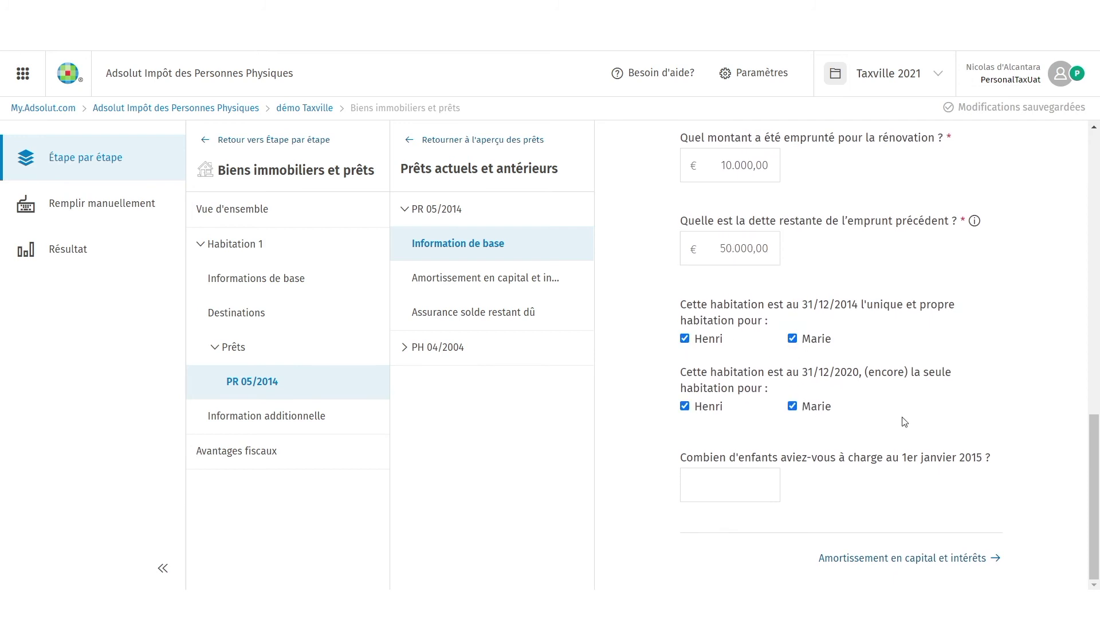
Step: Declare that repayments were made on PR 05/2014 in 2020, with 5000 in capital and 4000 in interest
left_click(917, 556)
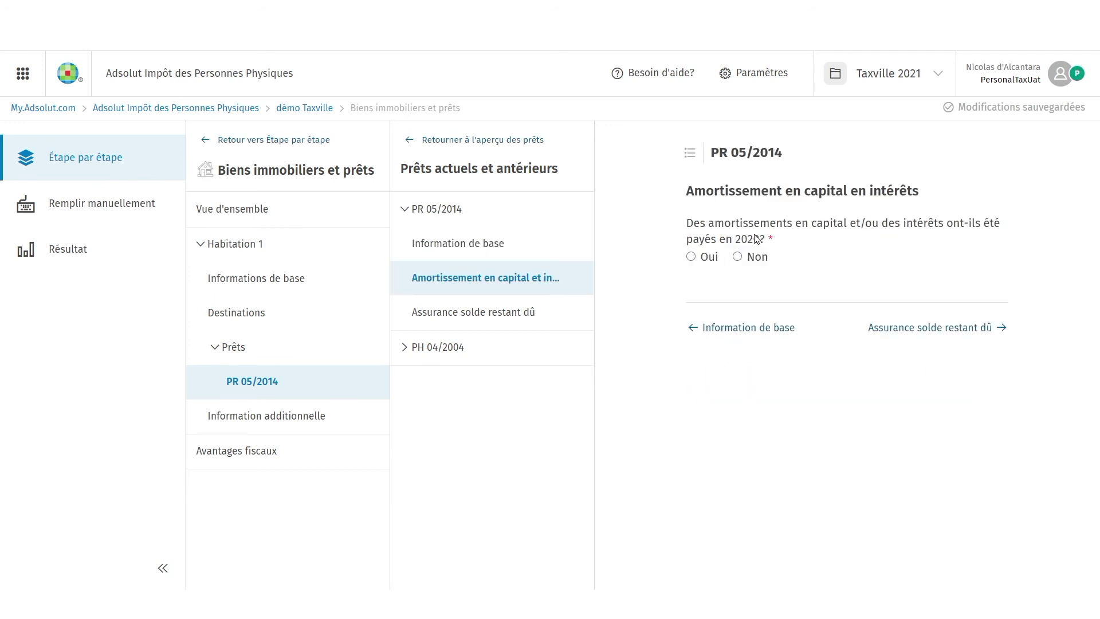
left_click(690, 256)
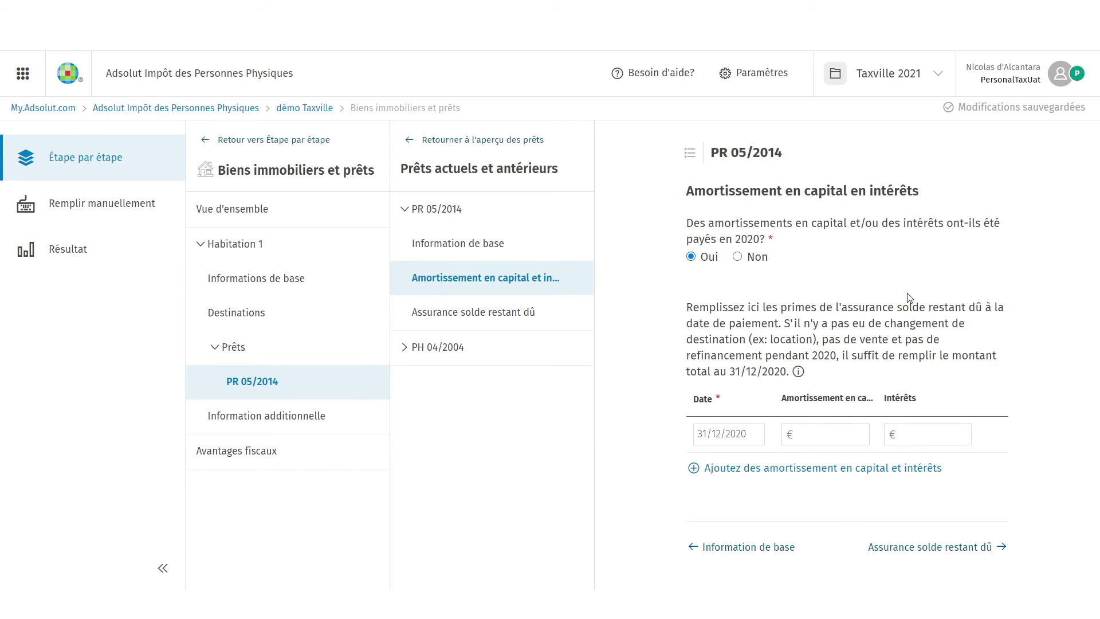
left_click(849, 437)
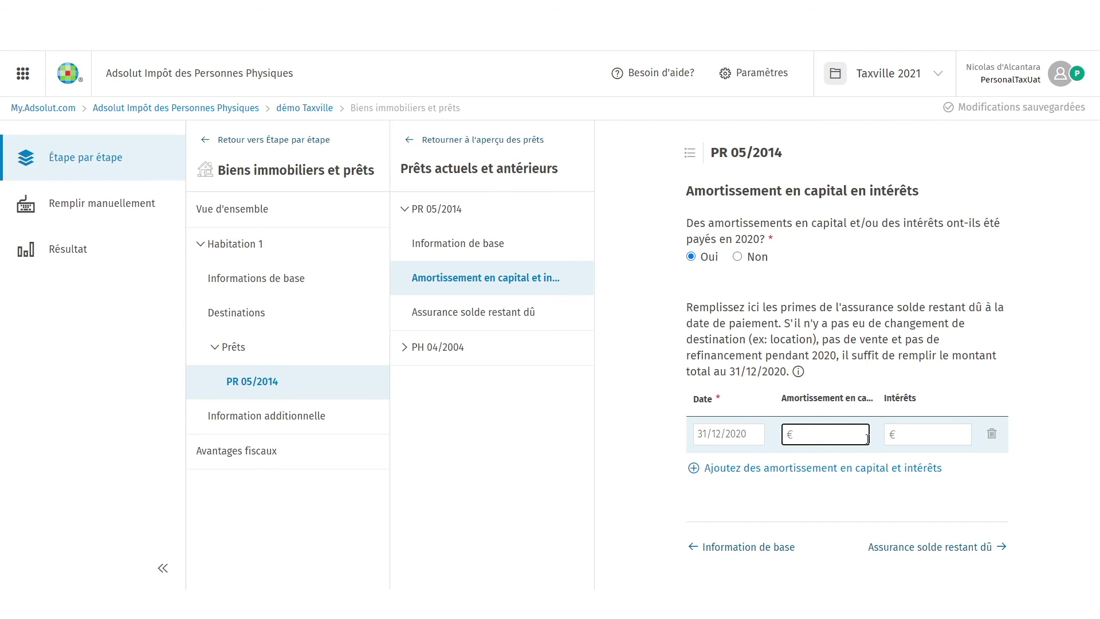
type("5.000")
key("Tab")
type("4")
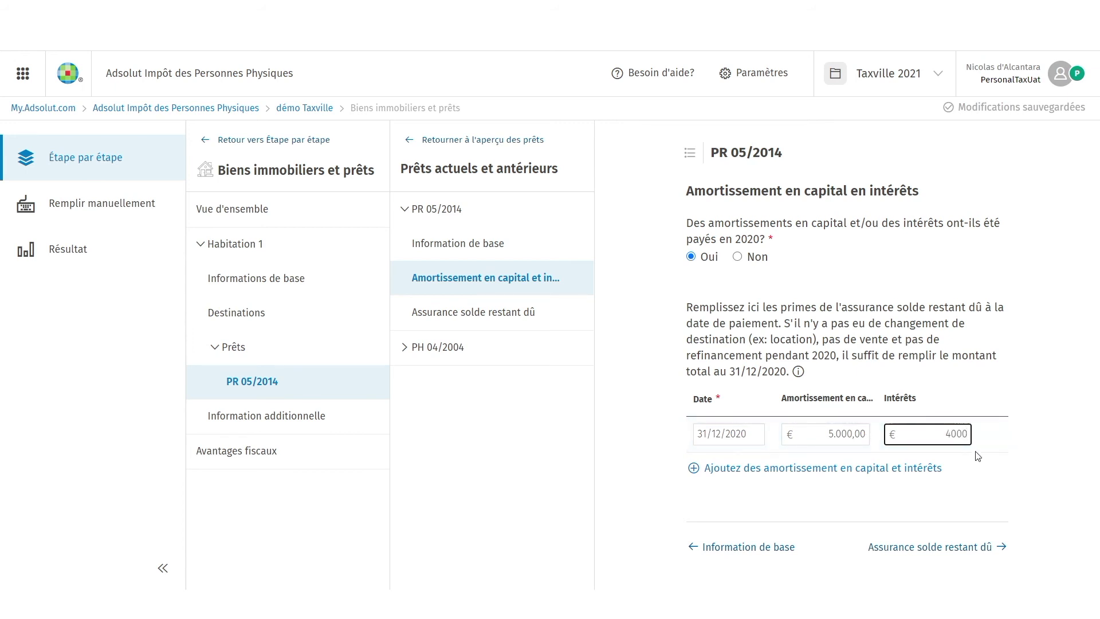
Step: Declare that no Assurance solde restant dû was taken out for the loan preceding PR 05/2014, and return to the loan overview
left_click(965, 551)
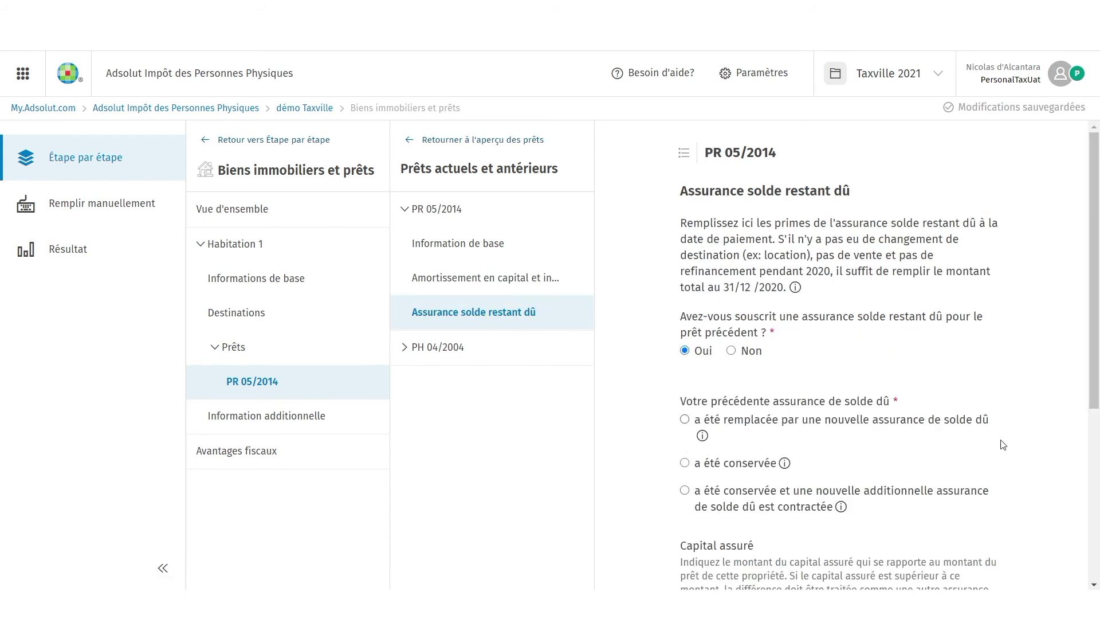
scroll(1002, 445, "down", 3)
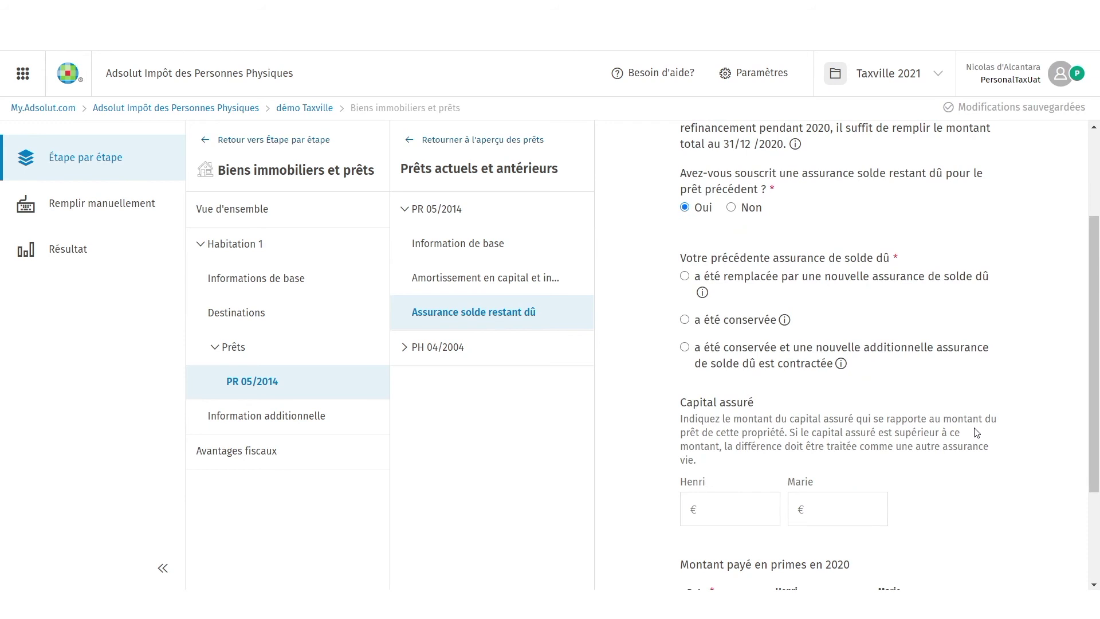
scroll(976, 436, "down", 3)
left_click(930, 550)
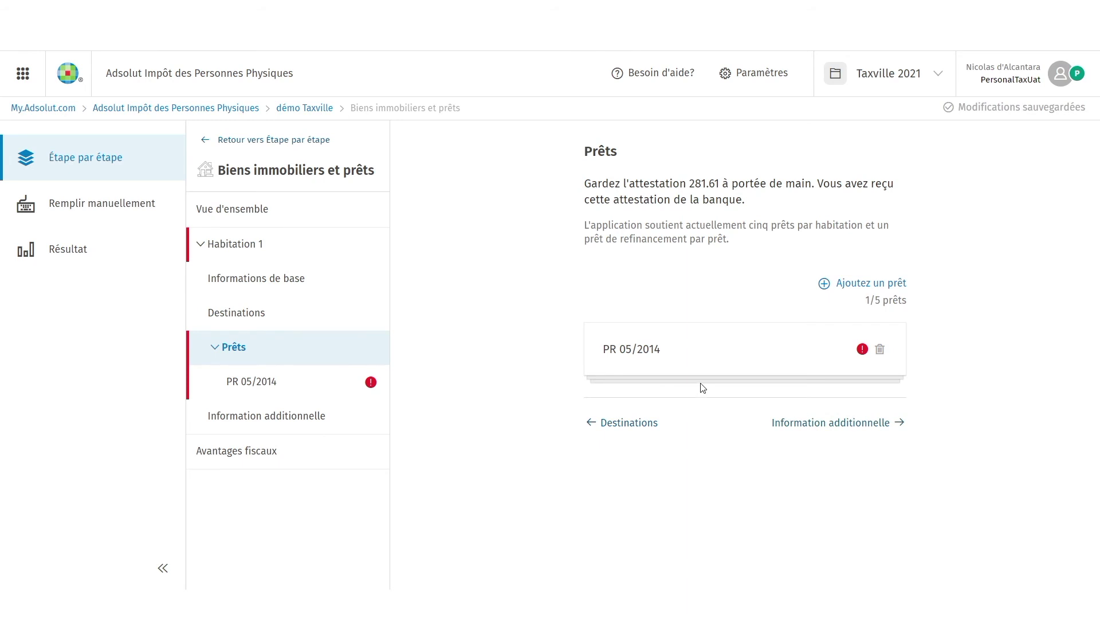
left_click(707, 349)
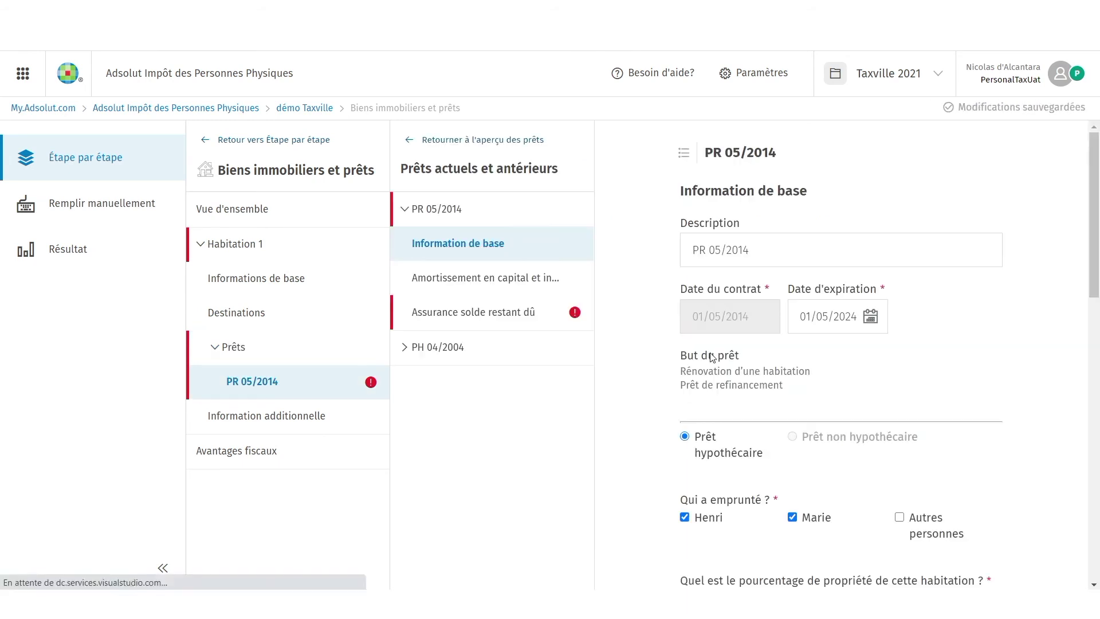
left_click(464, 314)
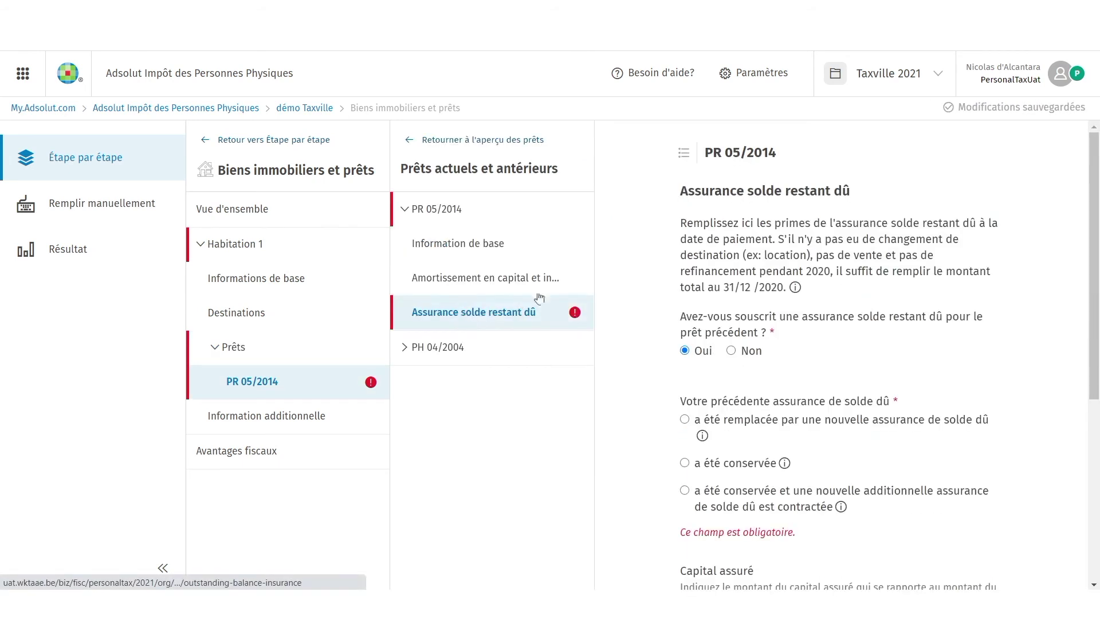
left_click(731, 351)
scroll(873, 376, "down", 3)
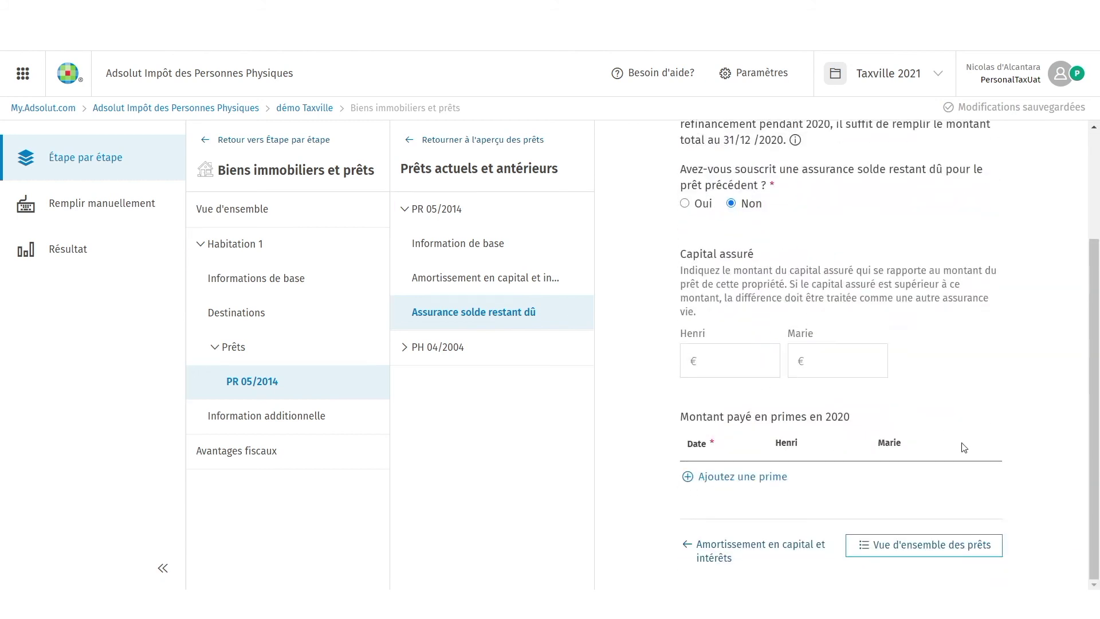
left_click(957, 550)
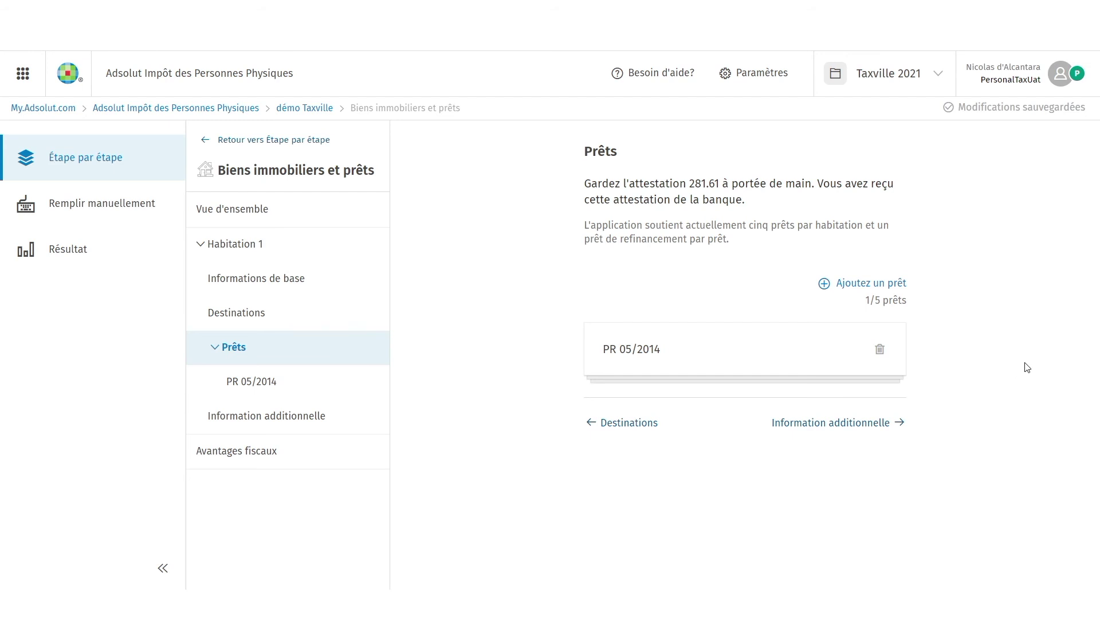
Step: Add a Transformation d'une habitation loan contracted 01/06/2015 and expiring 01/06/2025
left_click(862, 283)
left_click(418, 213)
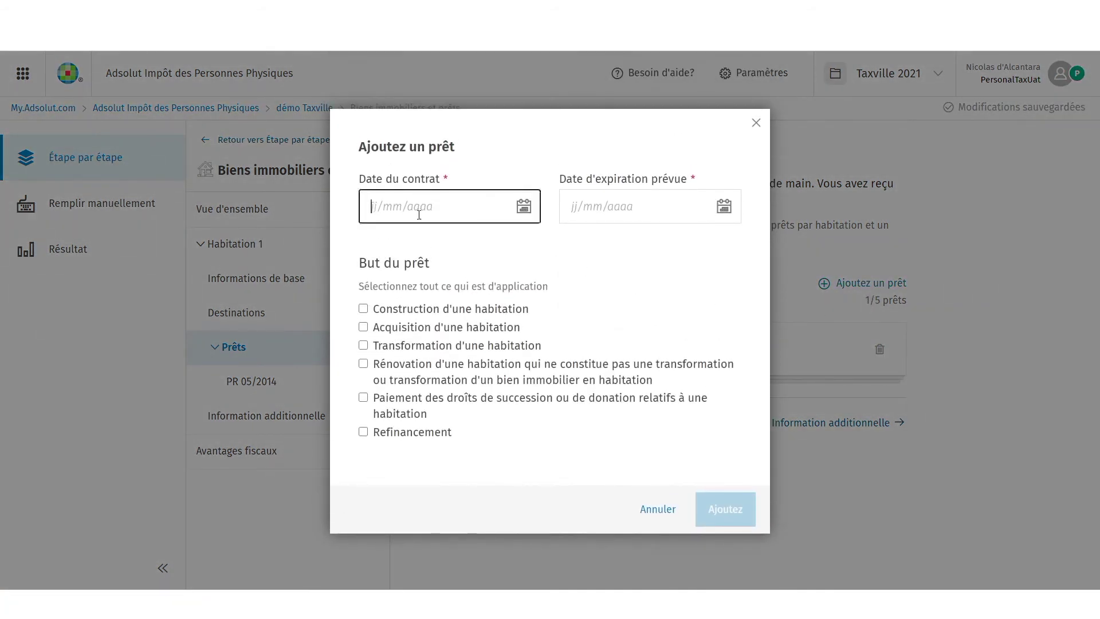
type("01/06/")
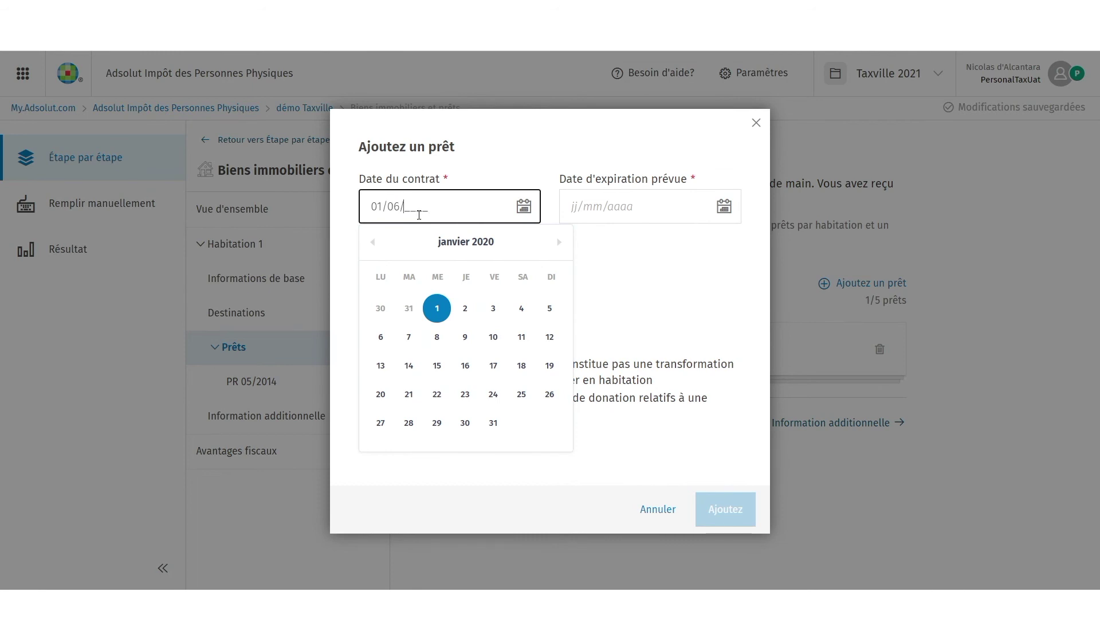
type("2015")
key("Tab")
type("01062025")
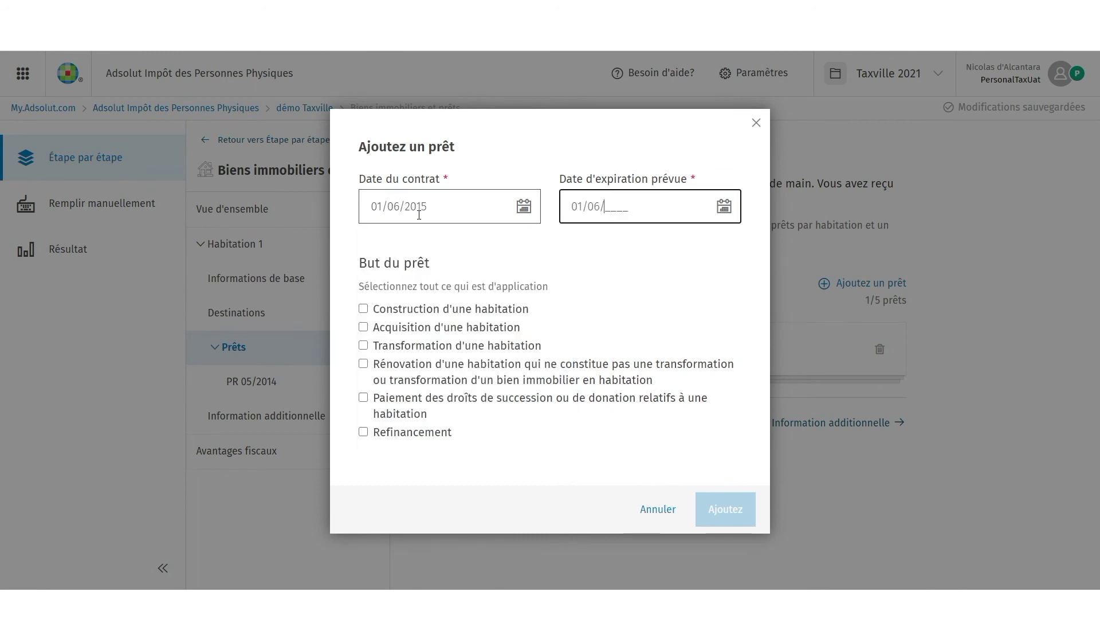
key("Tab")
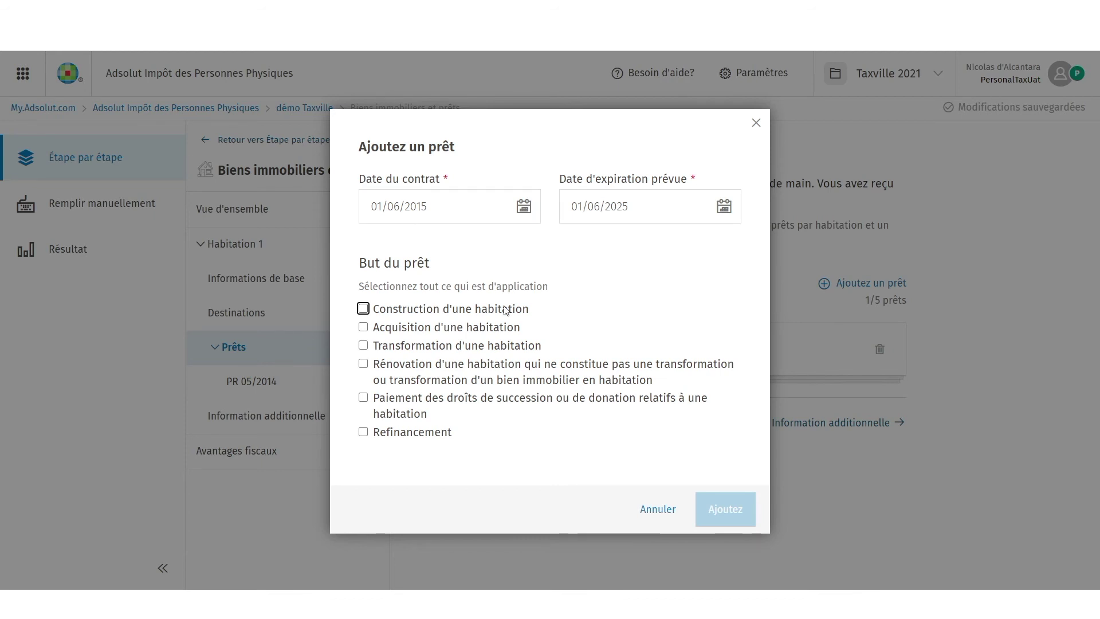
left_click(364, 346)
left_click(733, 517)
Step: Set both partners as borrowers of loan PH 06/2015 and enter a loan amount of 20000
scroll(750, 361, "down", 3)
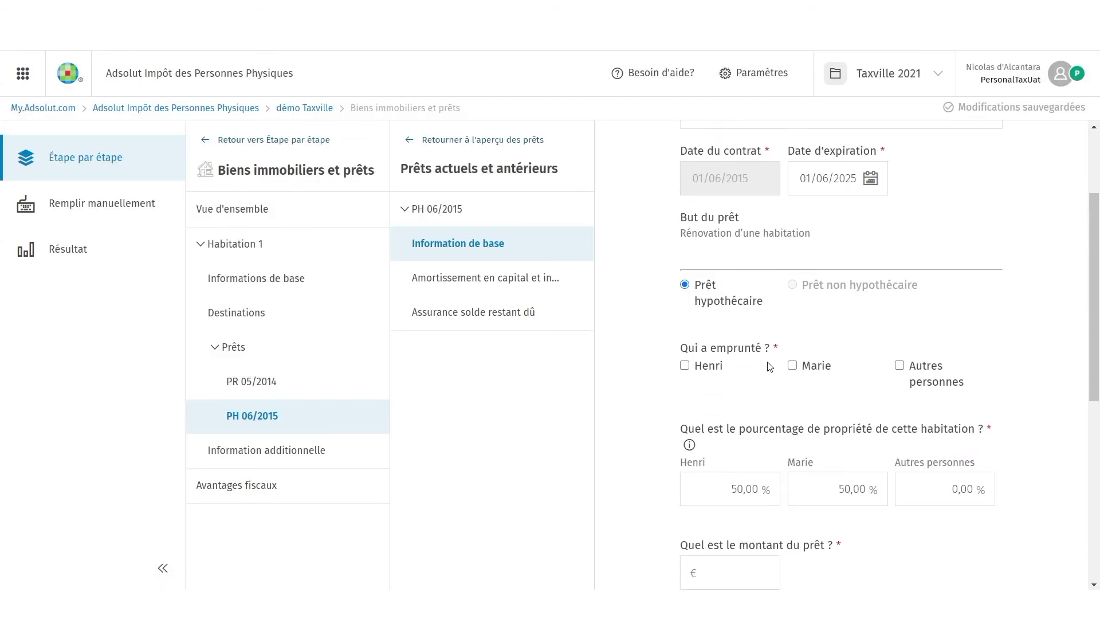
left_click(685, 360)
left_click(793, 360)
scroll(805, 368, "down", 3)
left_click(761, 417)
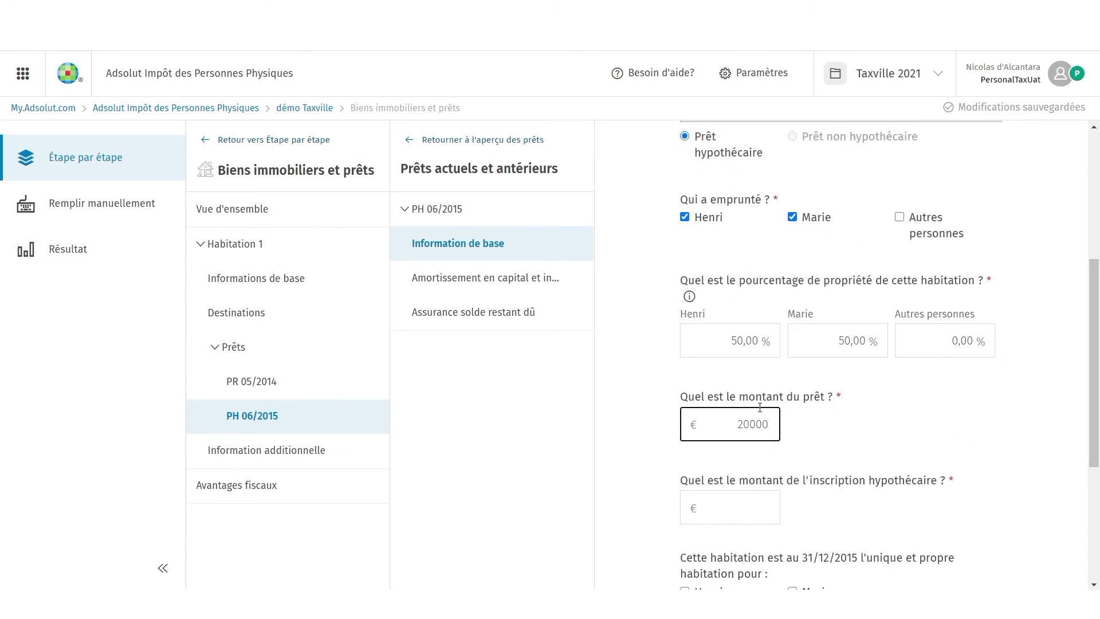
type("20000")
key("Tab")
Step: Mark the dwelling as both partners' only home at 31/12/2015 and at 31/12/2020 for loan PH 06/2015
scroll(802, 384, "down", 5)
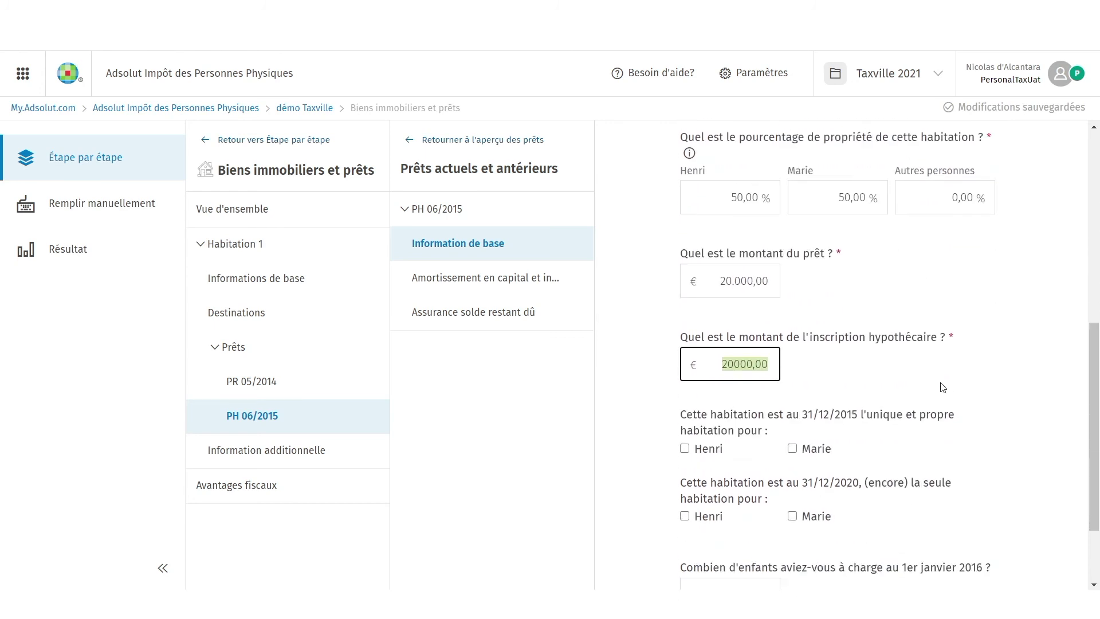
left_click(685, 376)
left_click(792, 377)
left_click(684, 444)
left_click(792, 445)
scroll(935, 452, "down", 1)
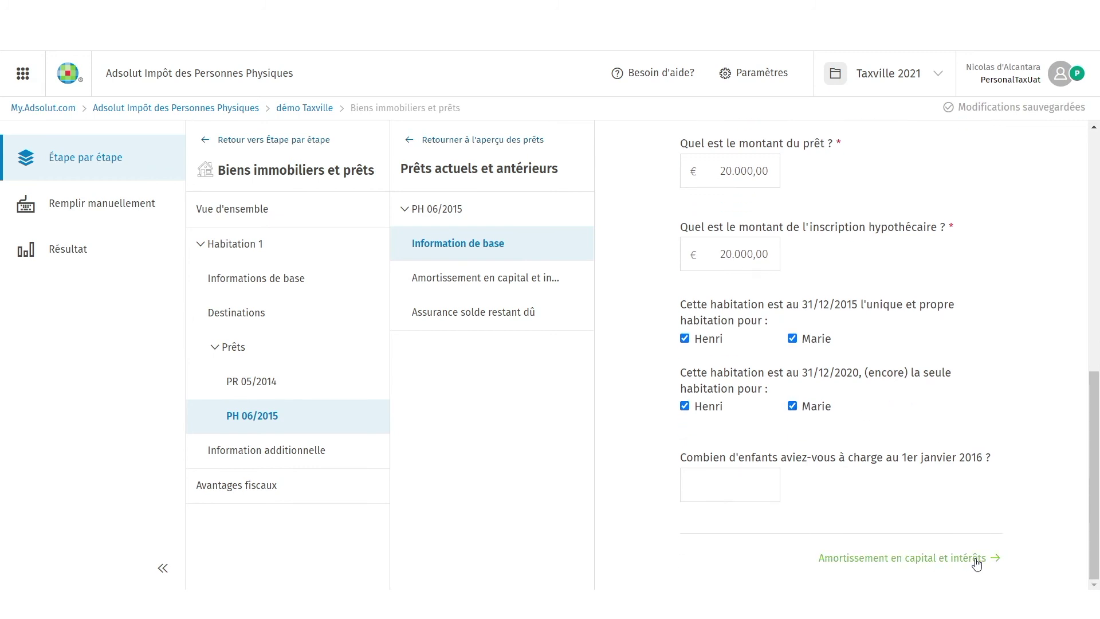
Step: Declare that repayments were made on PH 06/2015 in 2020, with 200 in capital and 200 in interest
left_click(977, 563)
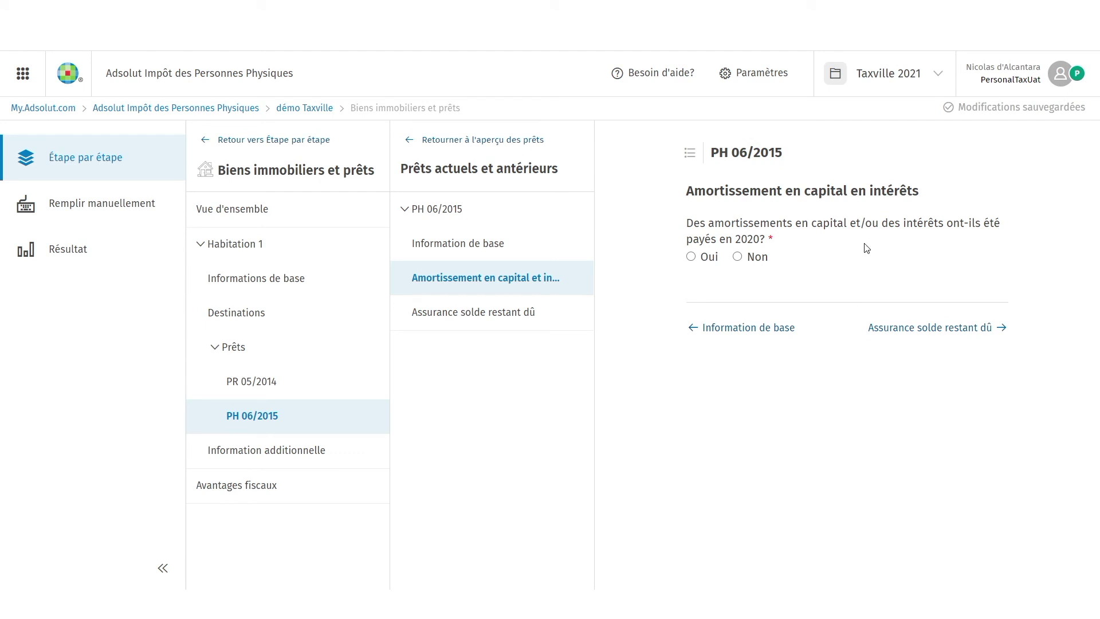
left_click(691, 257)
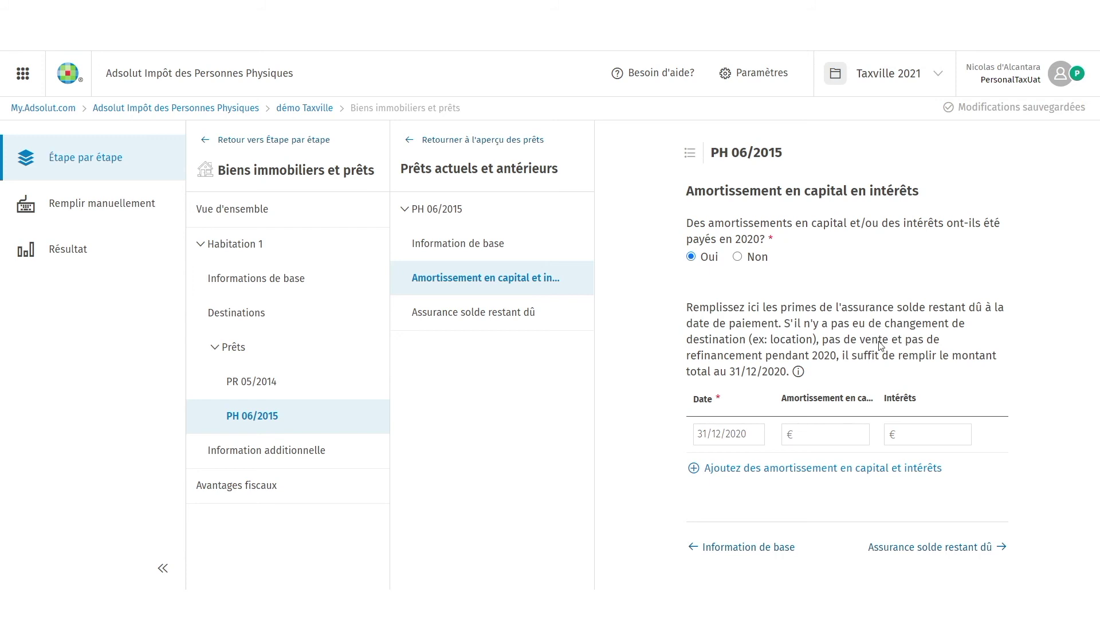
left_click(851, 435)
type("200")
key("Tab")
type("200")
Step: In the dwelling's additional information, set occupancy since 01/04/2004 and no change of destination from 01/01/2016, and return to the real estate overview
left_click(500, 141)
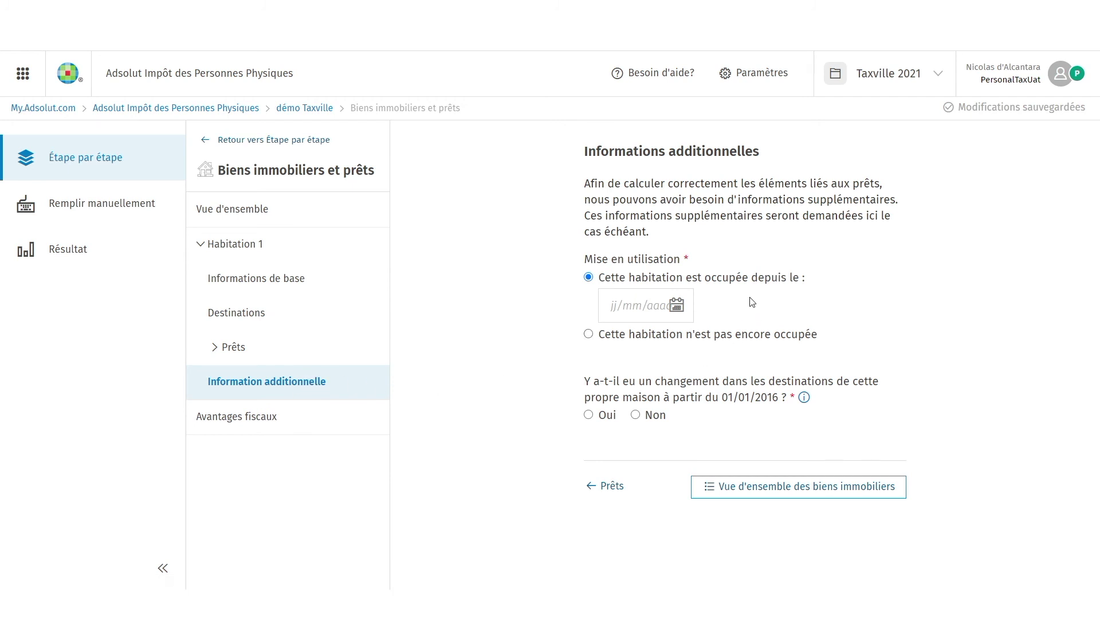
left_click(635, 315)
type("01/04/2004")
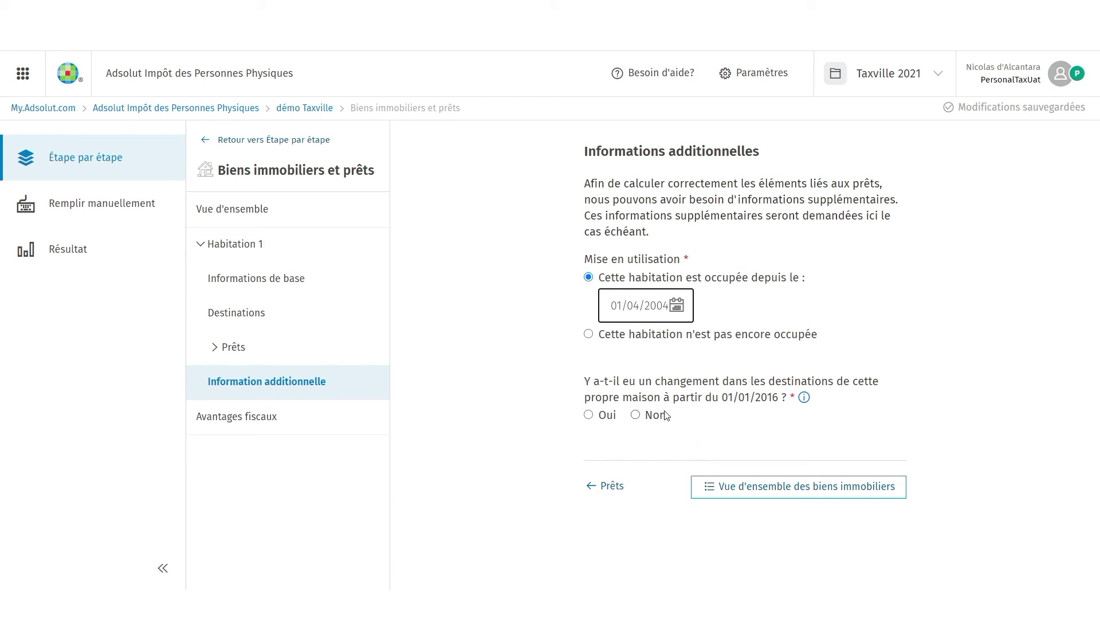
left_click(636, 416)
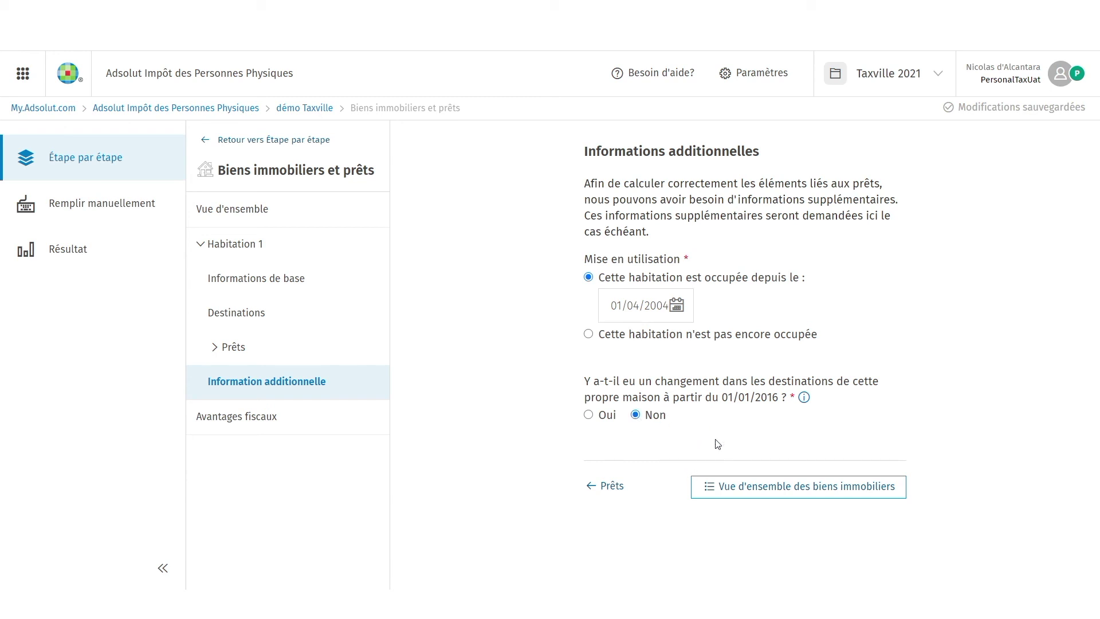
left_click(800, 491)
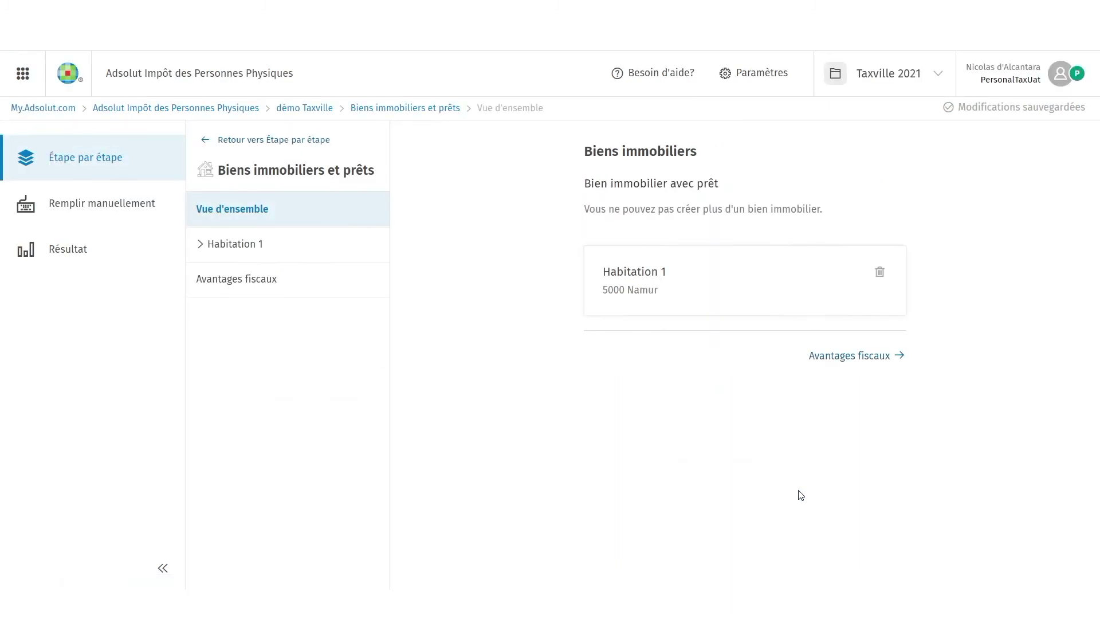